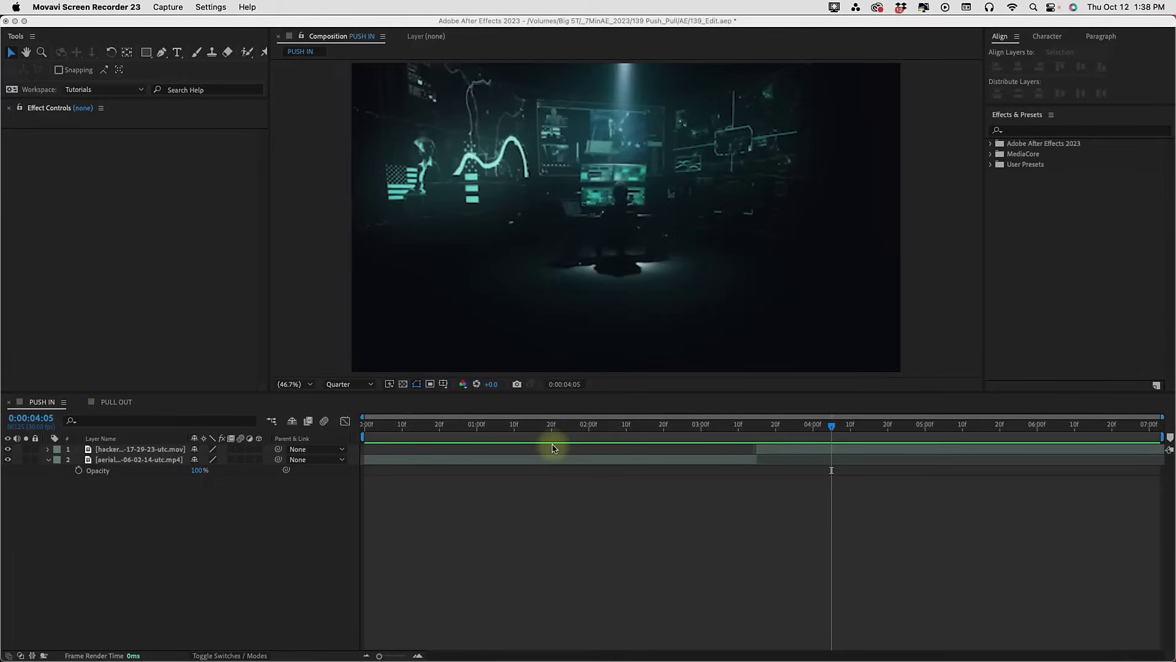
Step: Scrub through the PUSH IN and PULL OUT comps to preview both transitions
left_click(586, 429)
left_click_drag(586, 425, 972, 427)
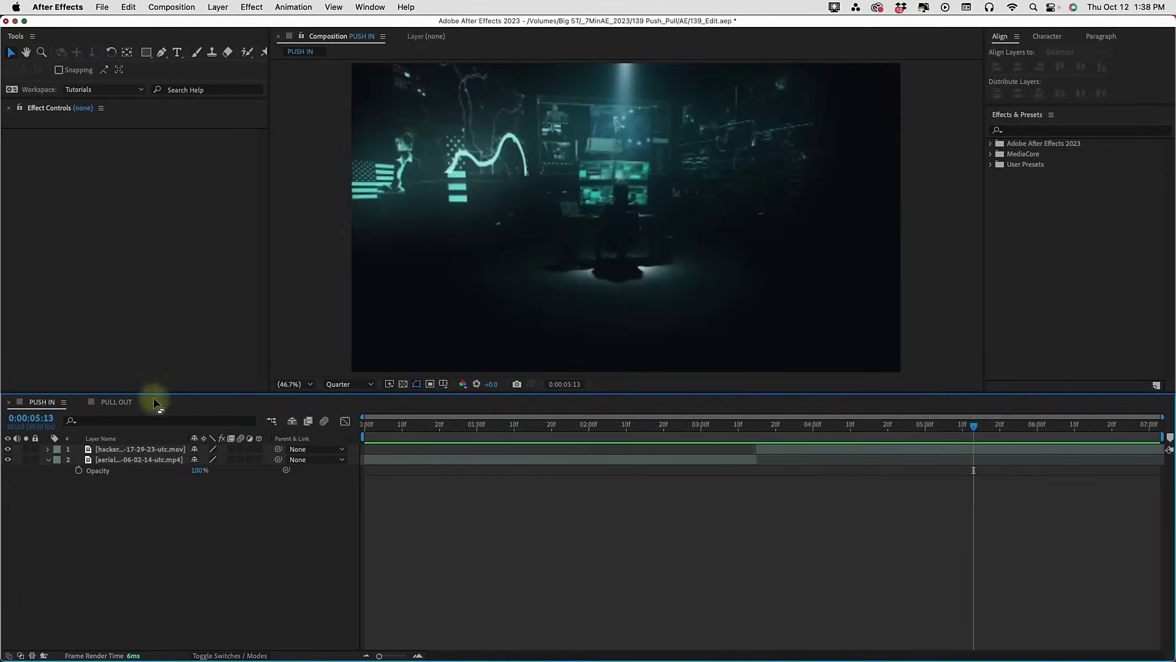
left_click(124, 402)
left_click_drag(572, 426, 685, 467)
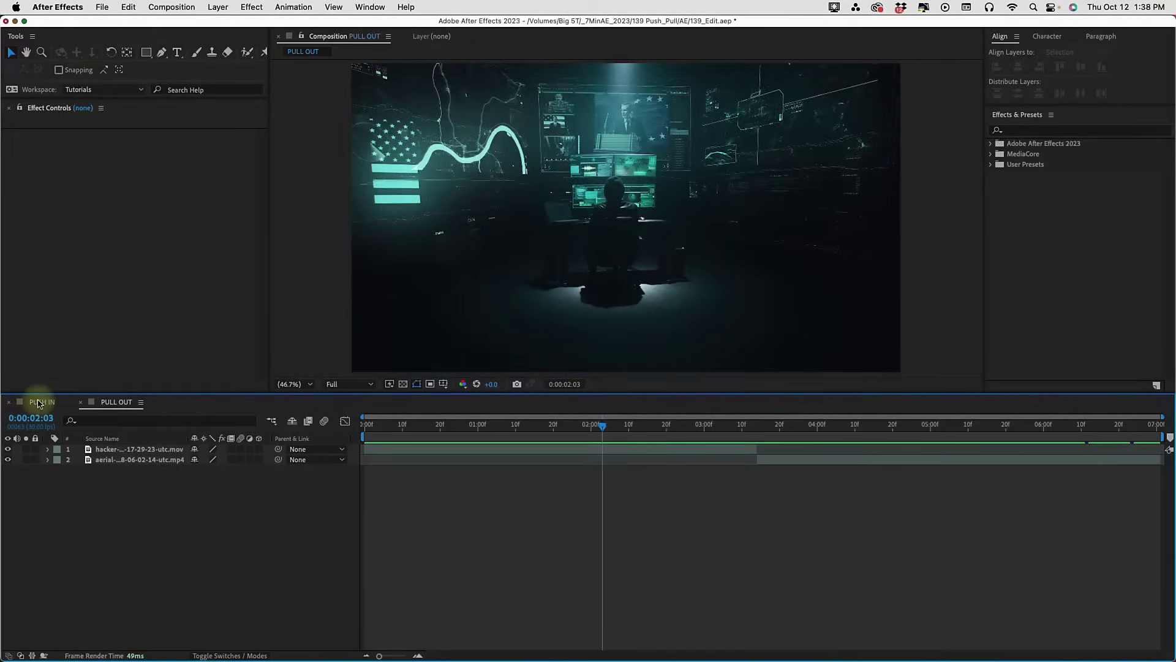
Step: In PUSH IN, move the time to 0:00:02:25, 20 frames before the hacker clip starts
left_click(35, 401)
left_click(777, 450)
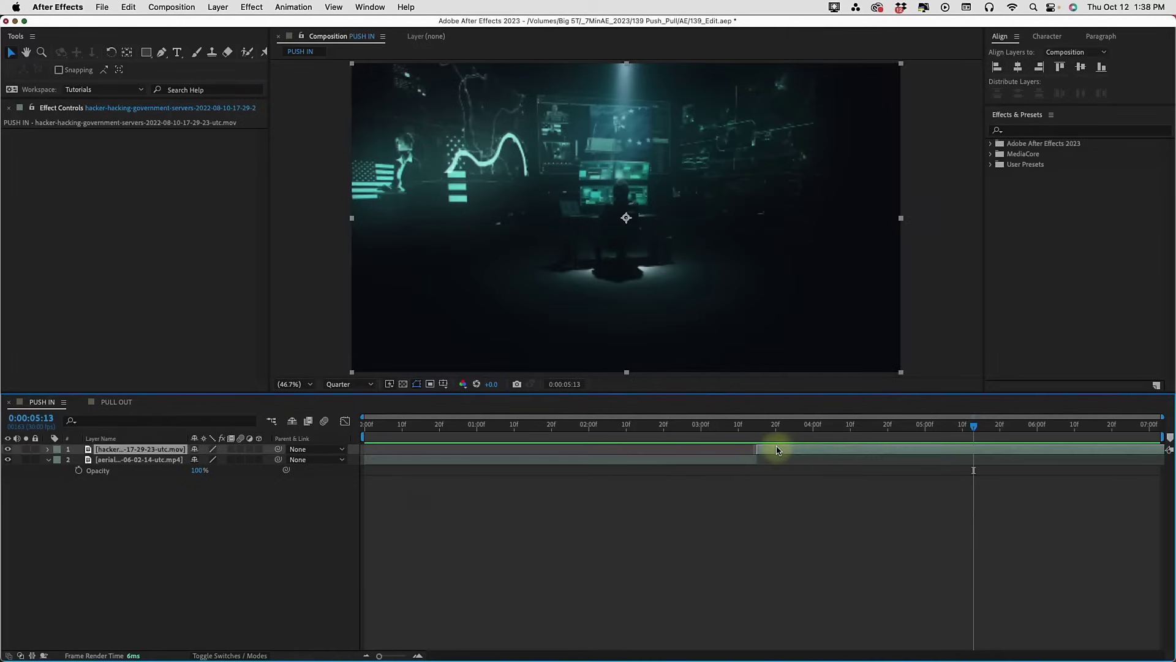
key("i")
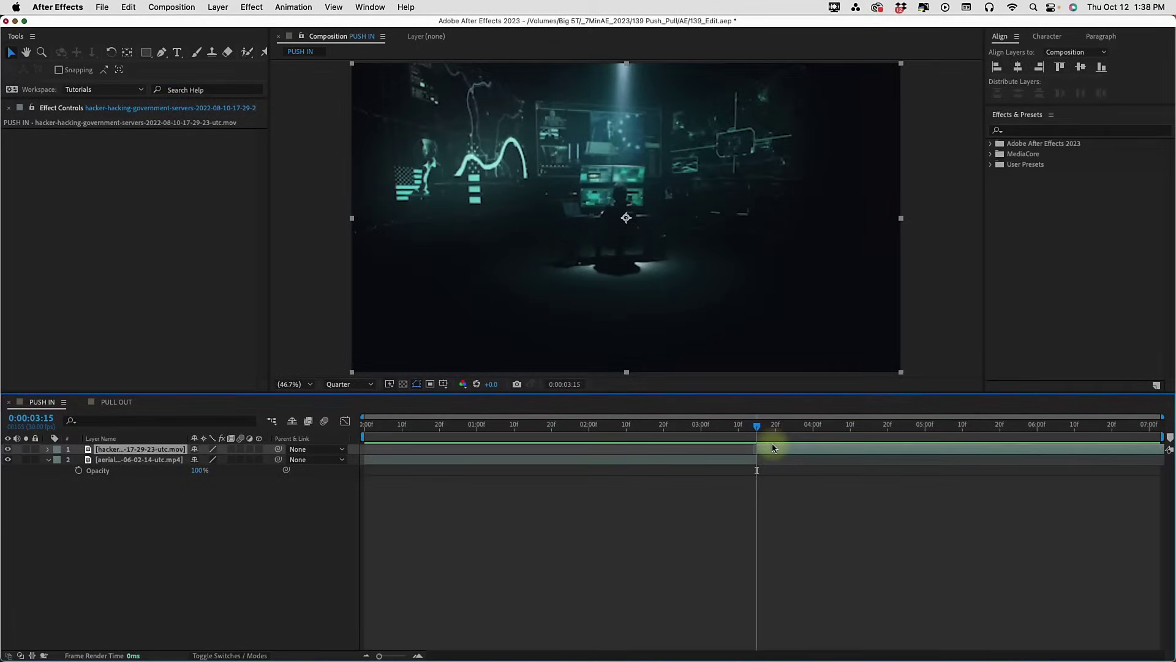
key("shift+Page_Up")
key("shift+Page_Up")
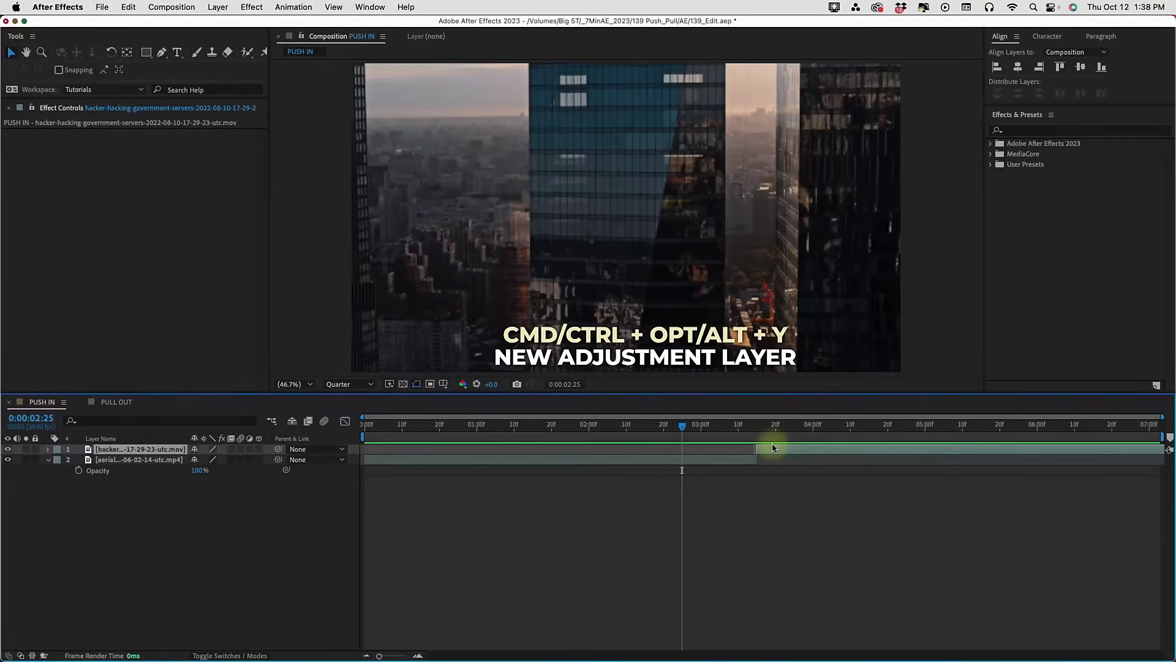
Step: Add a new adjustment layer named PUSH IN
key("cmd+alt+y")
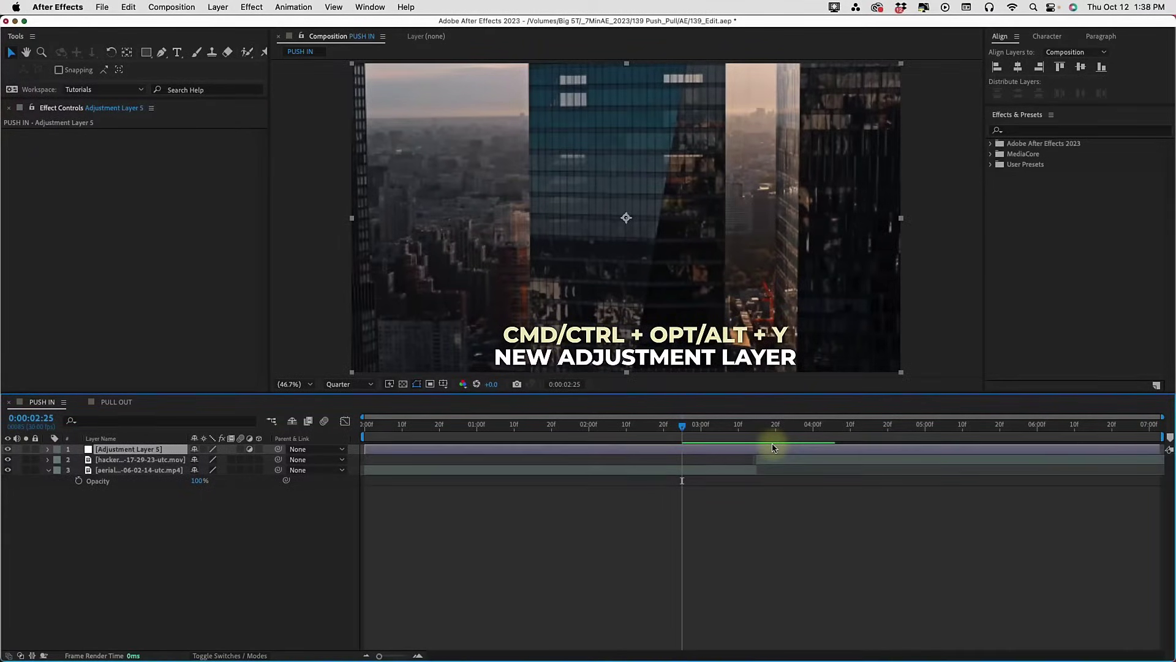
key("Return")
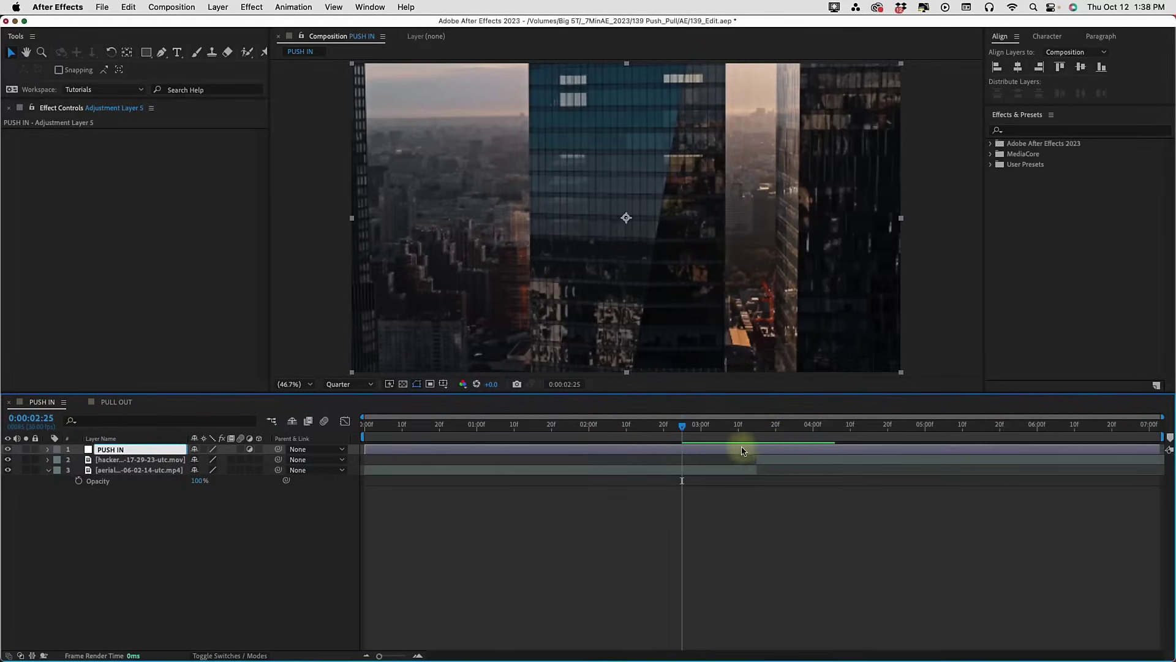
key("Return")
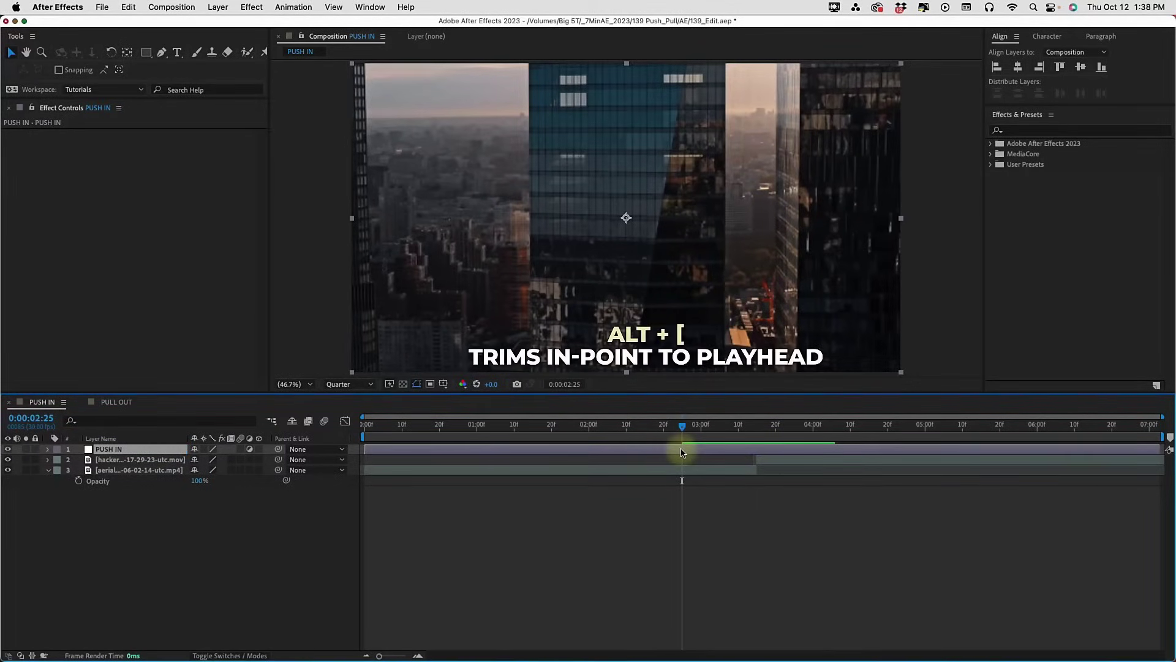
Step: Trim PUSH IN to run from 0:00:02:25 to 0:00:04:05, then return to its start
key("alt+bracketleft")
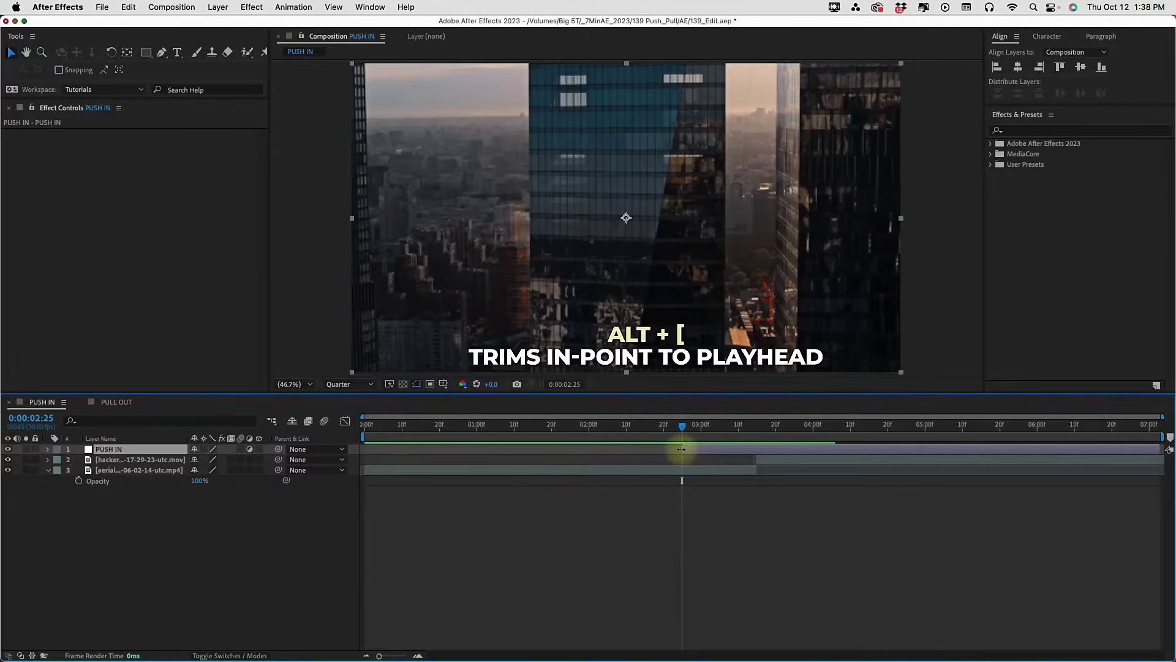
key("shift+Page_Down")
key("shift+Page_Down")
key("alt+bracketright")
key("shift+Page_Down")
key("shift+Page_Down")
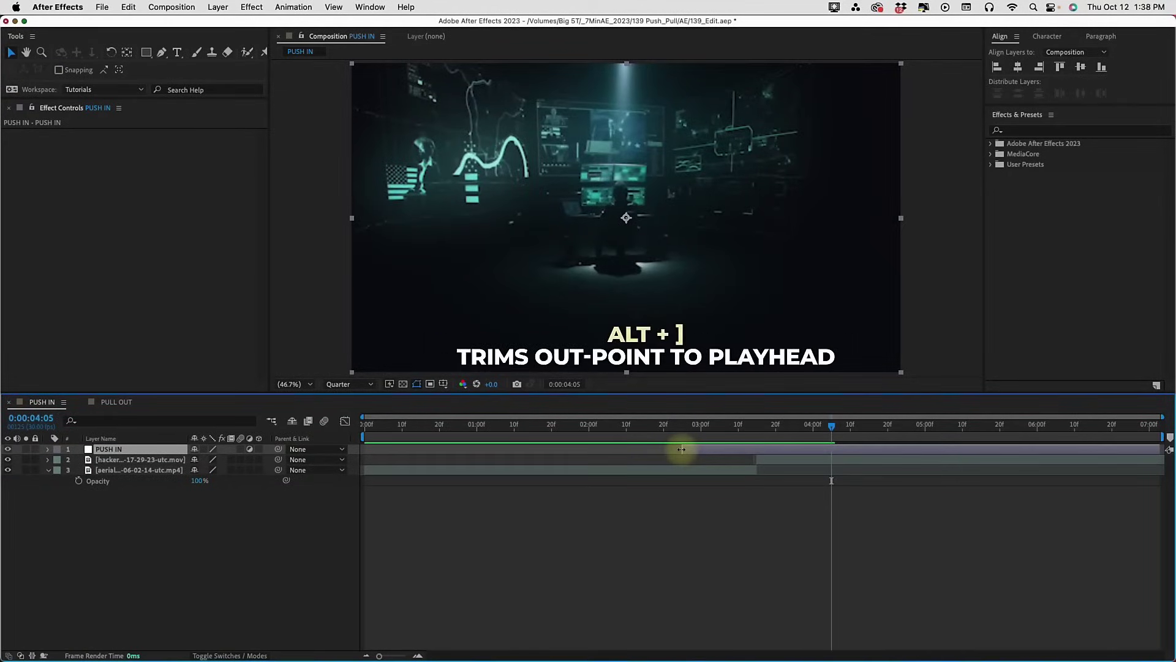
key("alt+bracketright")
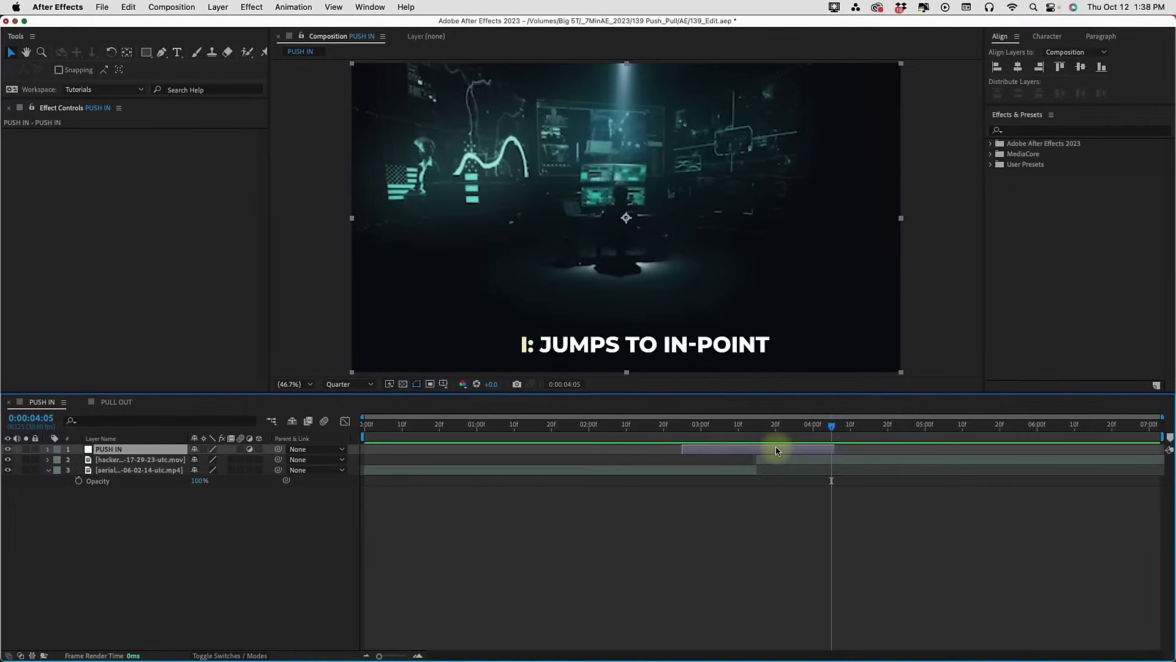
key("i")
left_click(1034, 131)
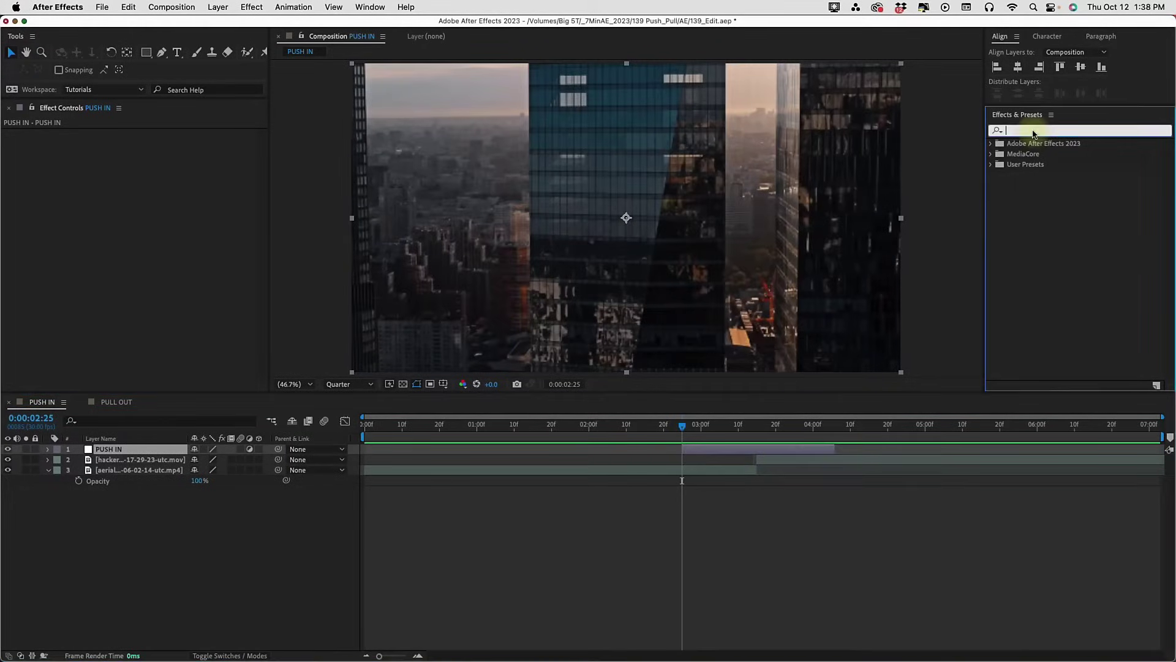
Step: Apply Transform to PUSH IN and set a Scale keyframe of 100 at 0:00:02:25
type("transform")
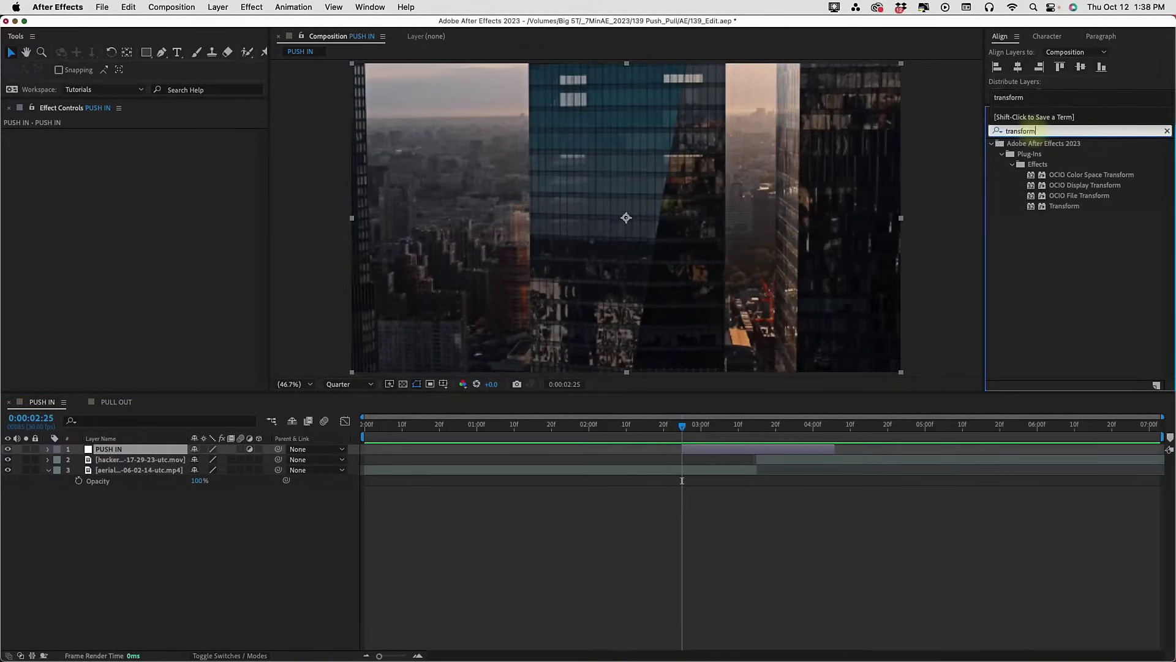
double_click(1065, 207)
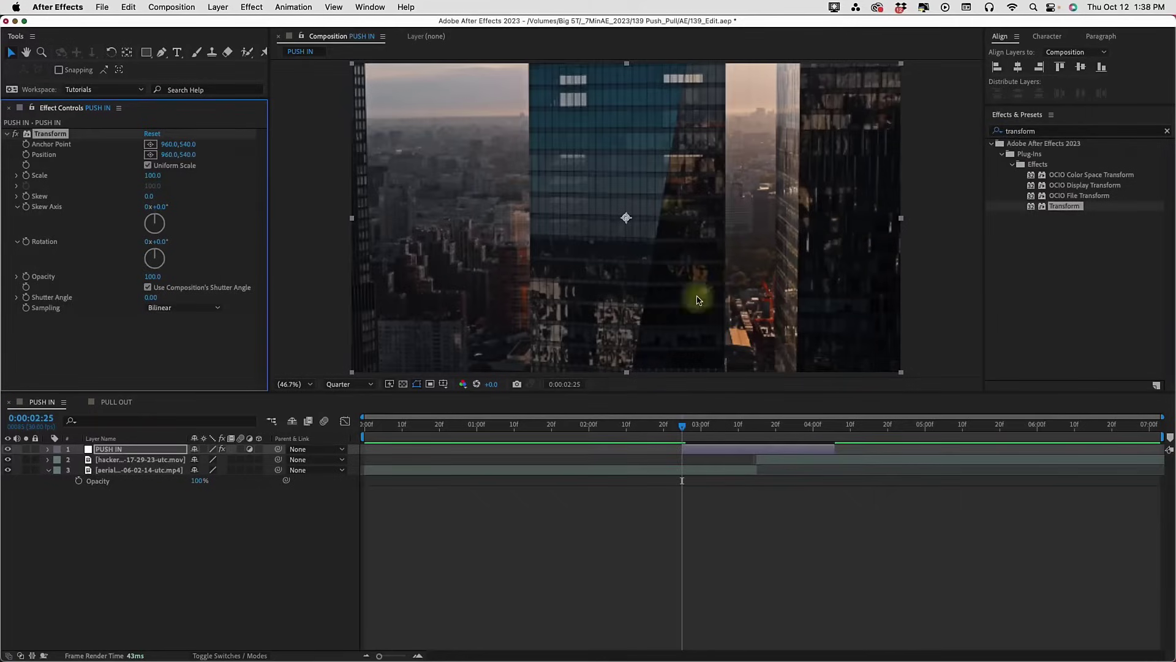
left_click(695, 451)
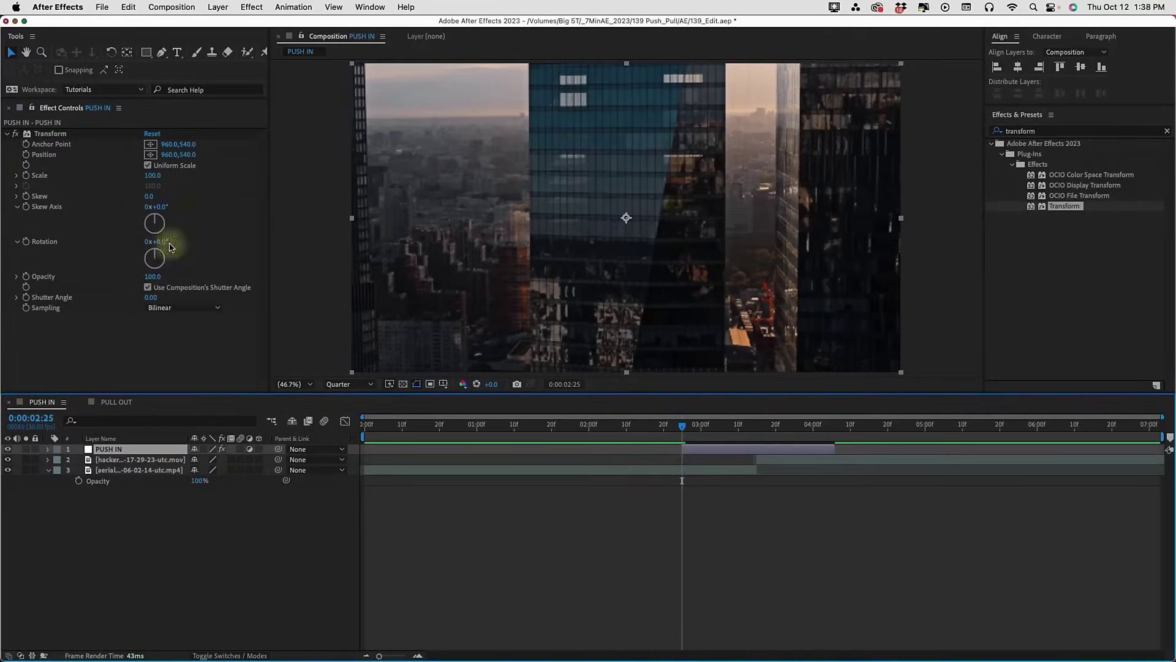
left_click(27, 180)
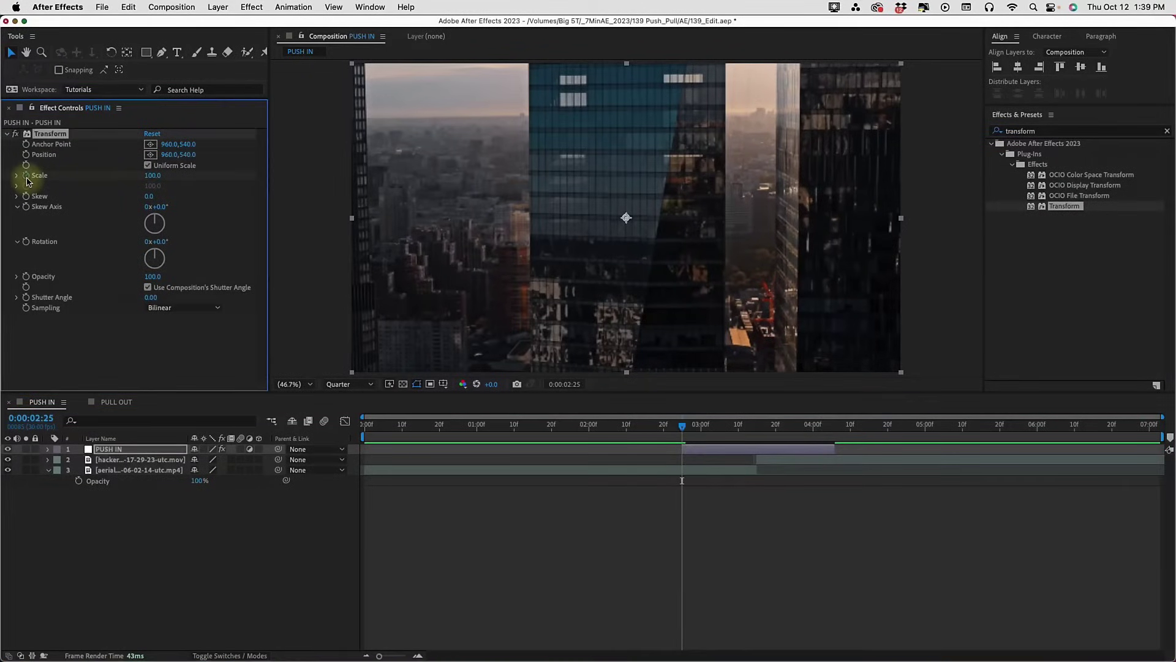
left_click(27, 178)
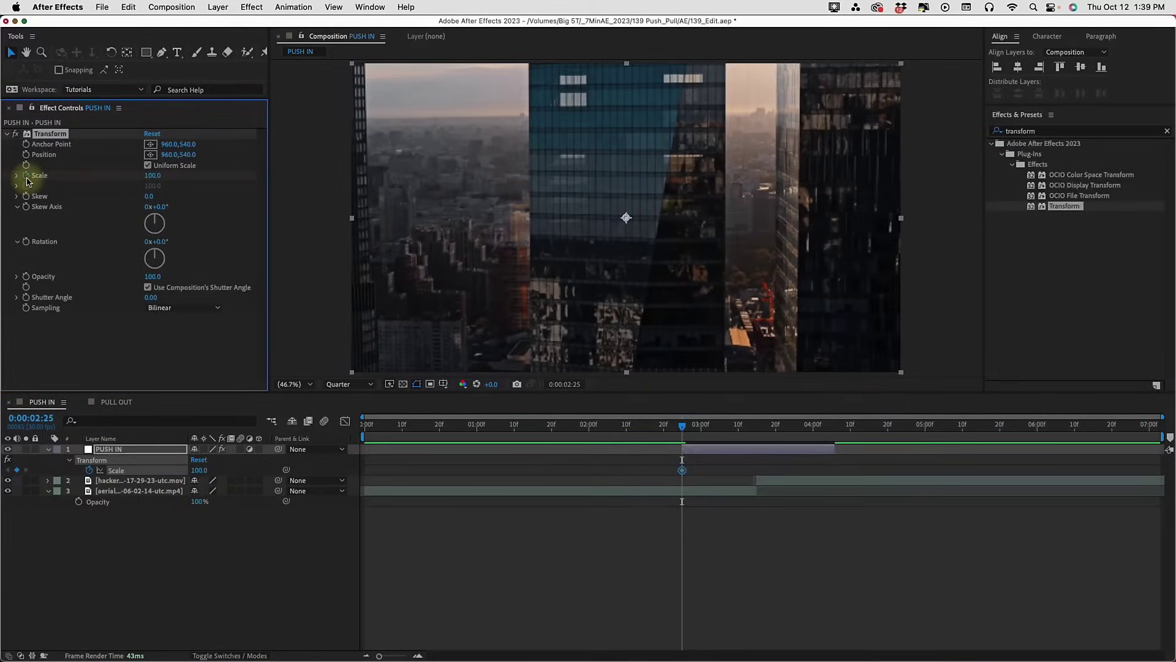
Step: Add Scale keyframes of 250 one frame before the cut and 40 on the cut
left_click(787, 482)
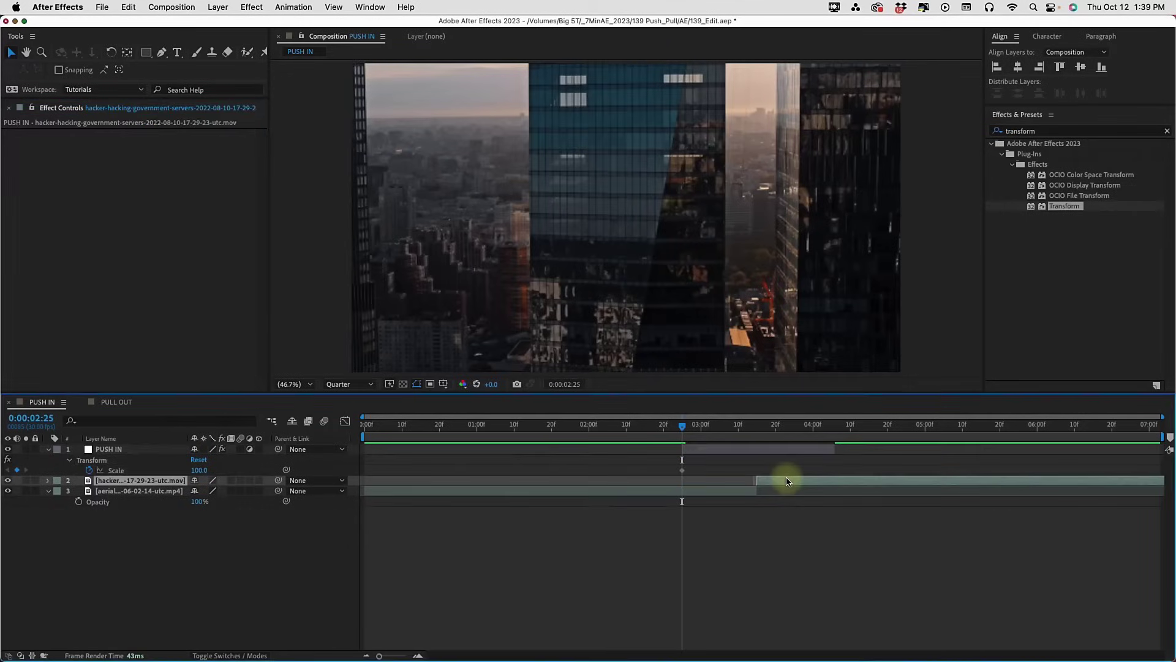
key("i")
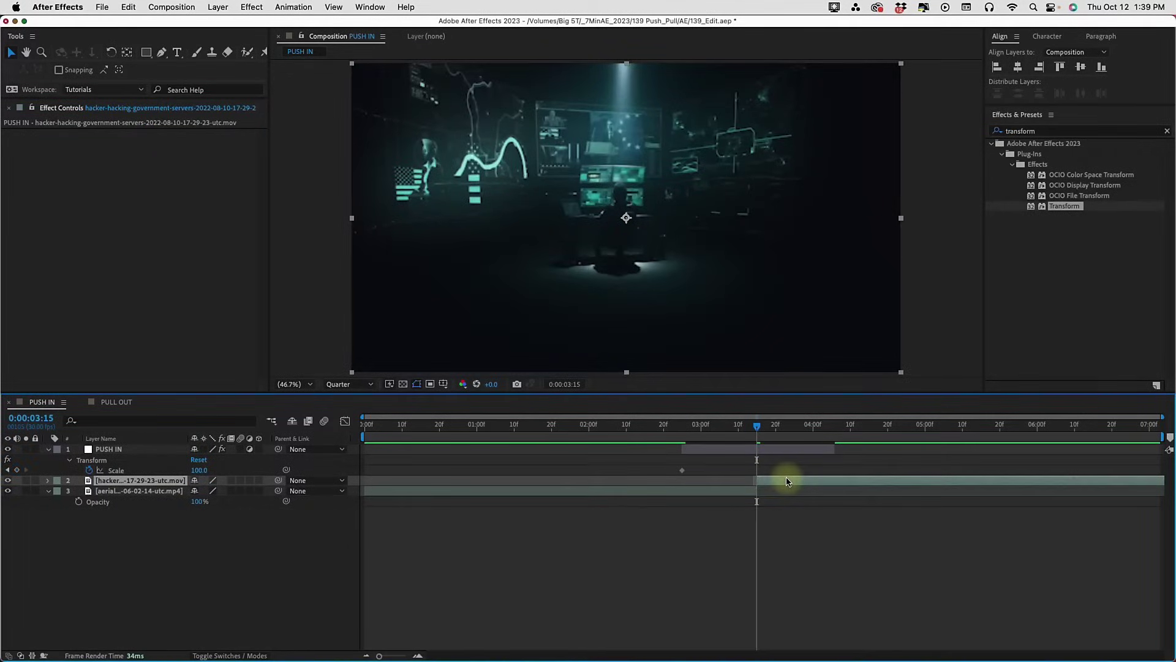
key("Page_Up")
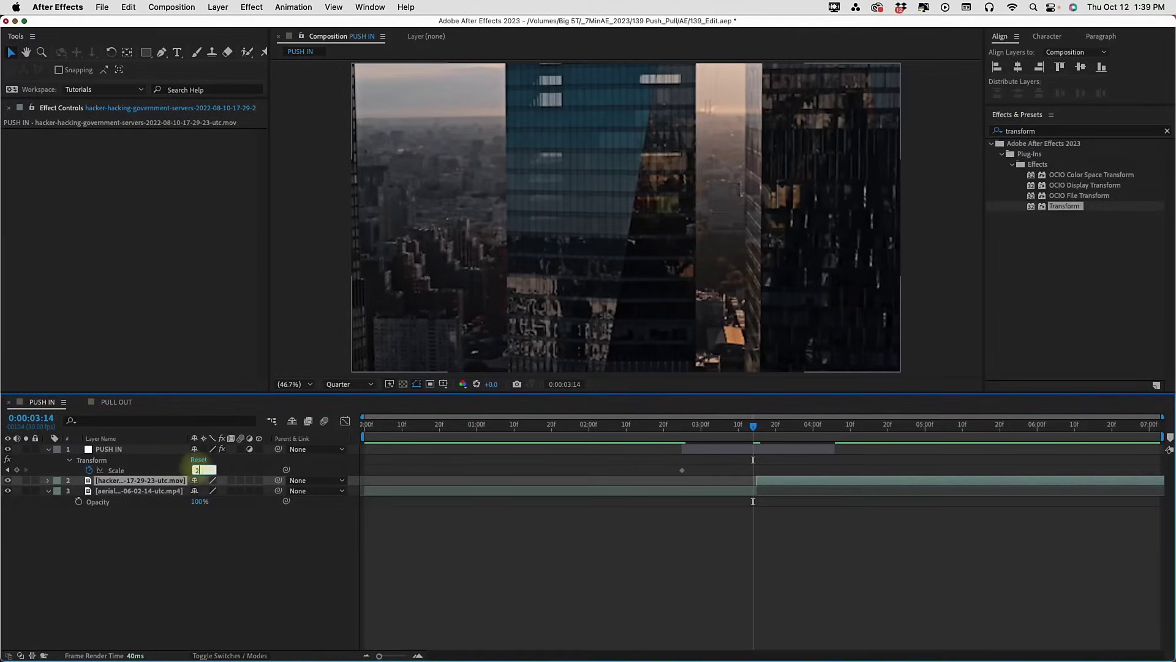
key("Return")
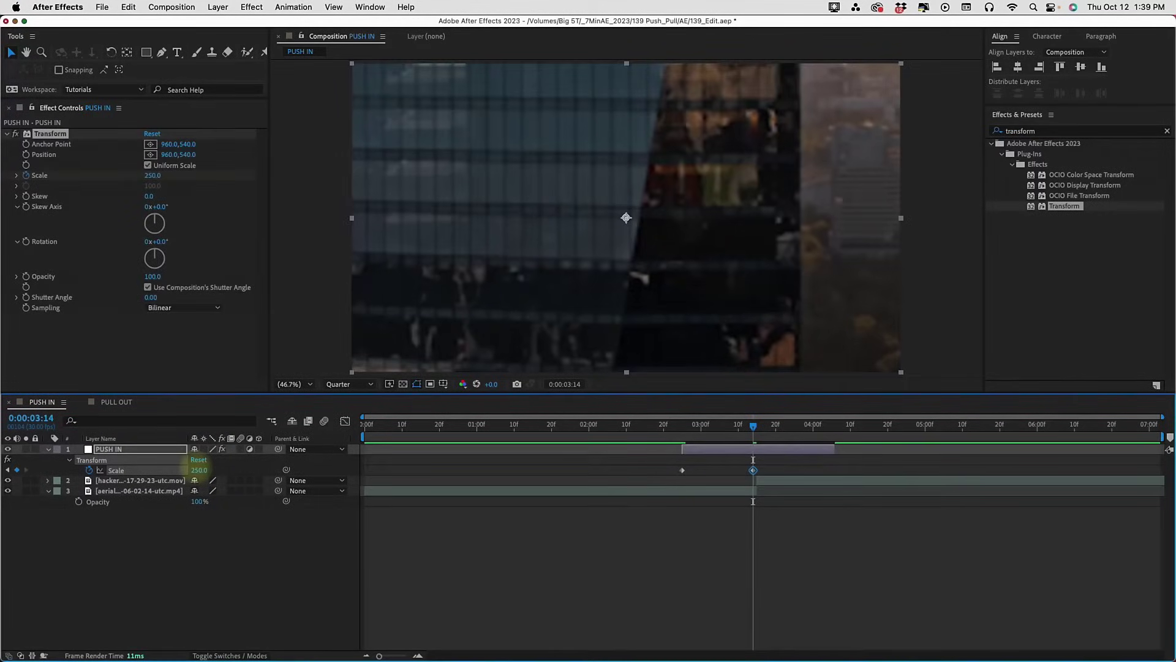
key("Page_Down")
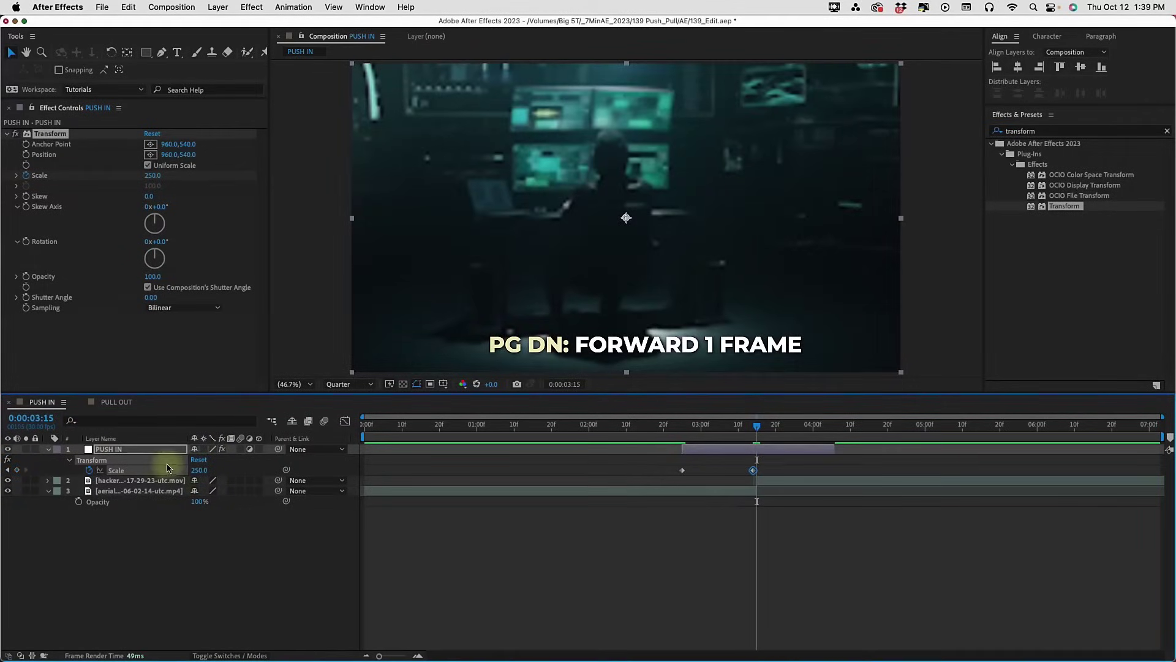
left_click(195, 469)
type("40")
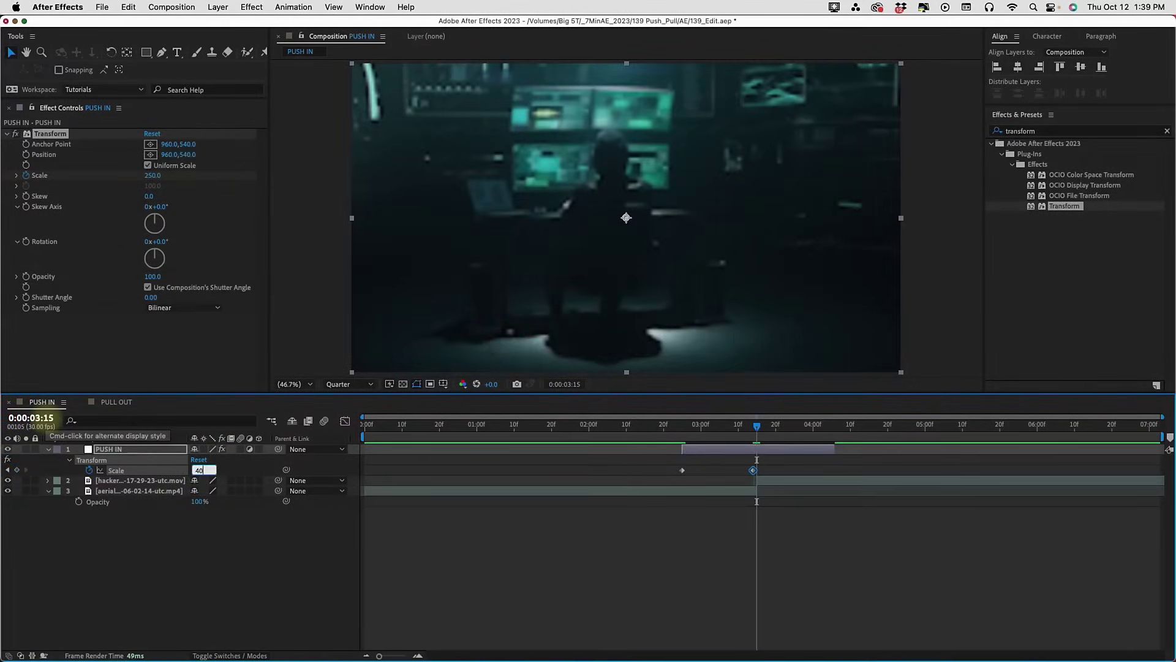
key("Return")
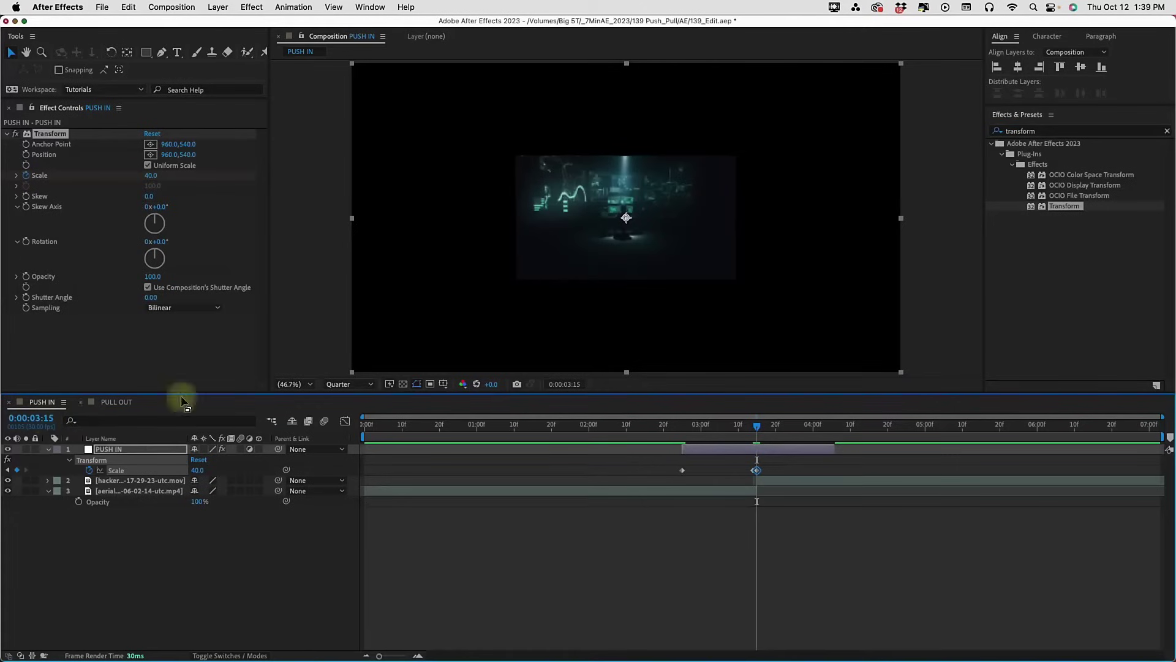
Step: Set the final Scale keyframe to 100 at 0:00:04:05 and review the zoom near 03:14
key("o")
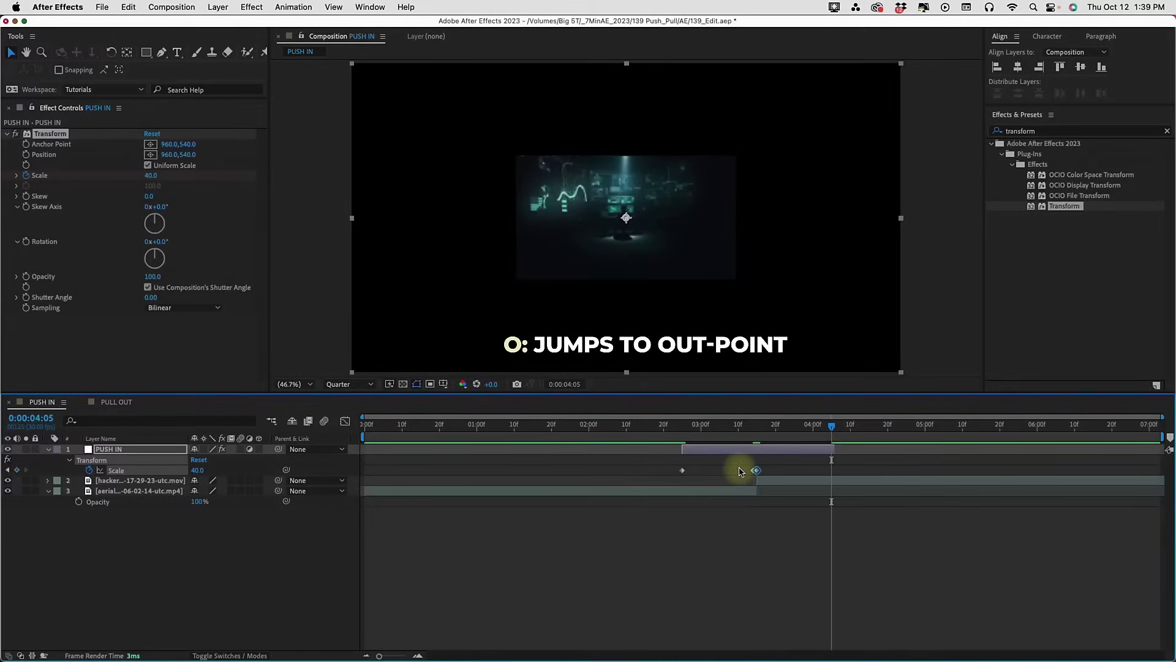
left_click(199, 470)
key("Return")
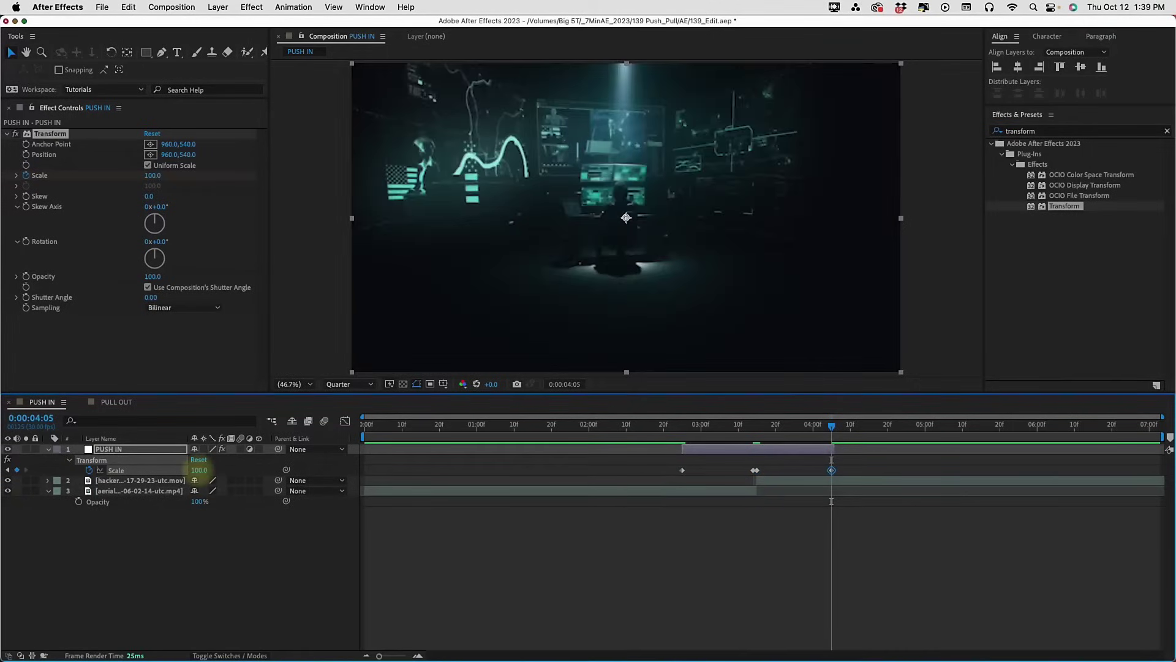
left_click_drag(683, 430, 664, 476)
left_click(831, 470, "shift")
key("F9")
Step: Easy Ease all Scale keyframes and stretch their speed-graph influence to about 79%
left_click_drag(840, 467, 816, 479)
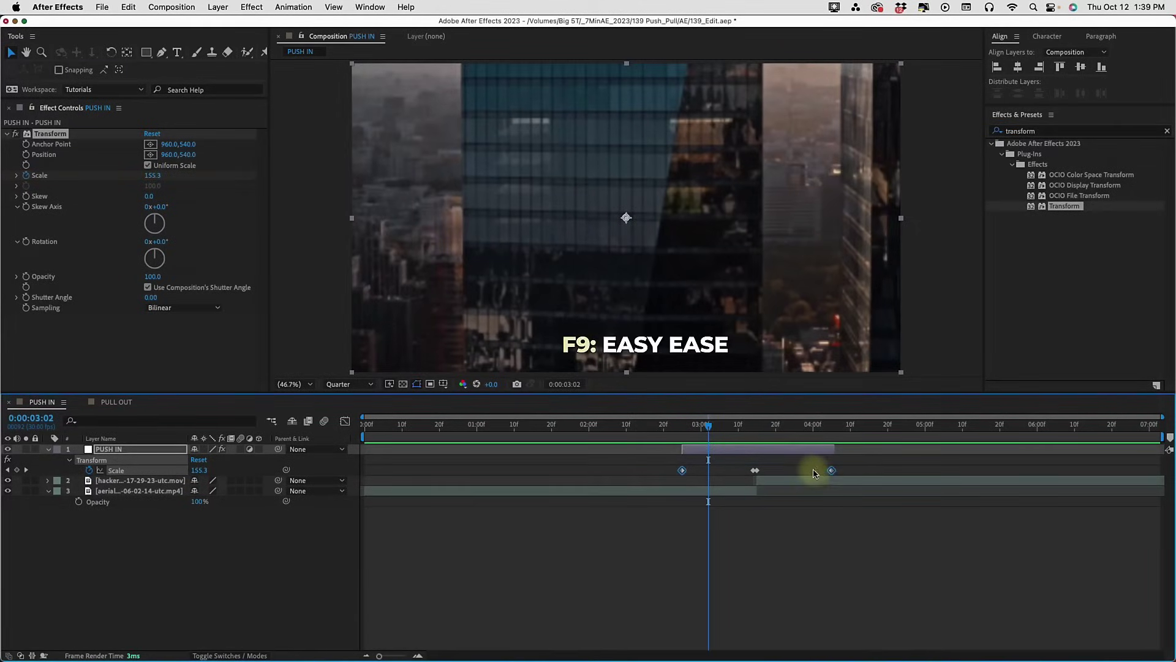
key("F9")
left_click(682, 470)
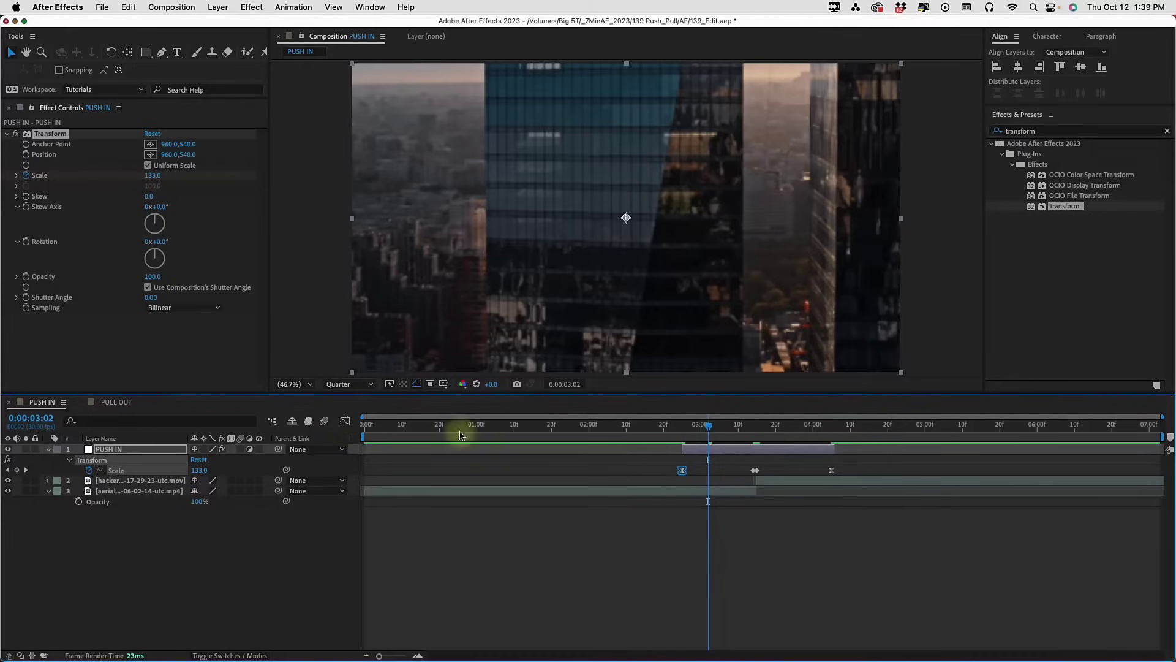
left_click(346, 421)
left_click_drag(690, 464, 741, 473)
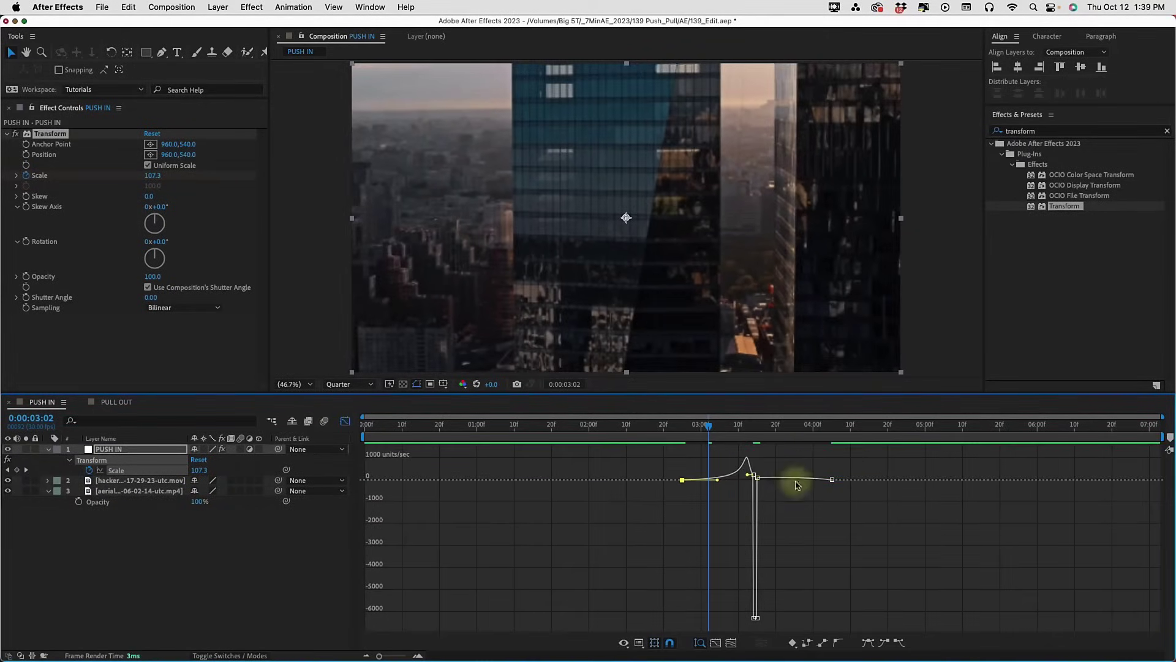
left_click_drag(819, 480, 794, 481)
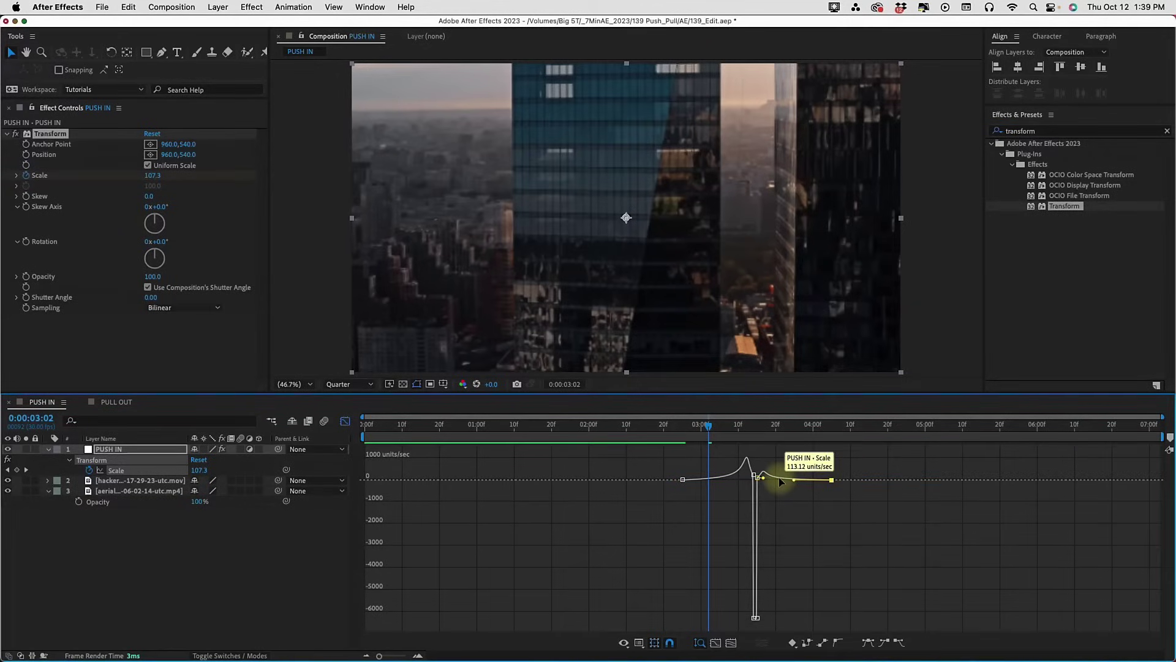
Step: Preview the zoom from 02:25 and check the shrunken hacker frame at 03:15
left_click(345, 421)
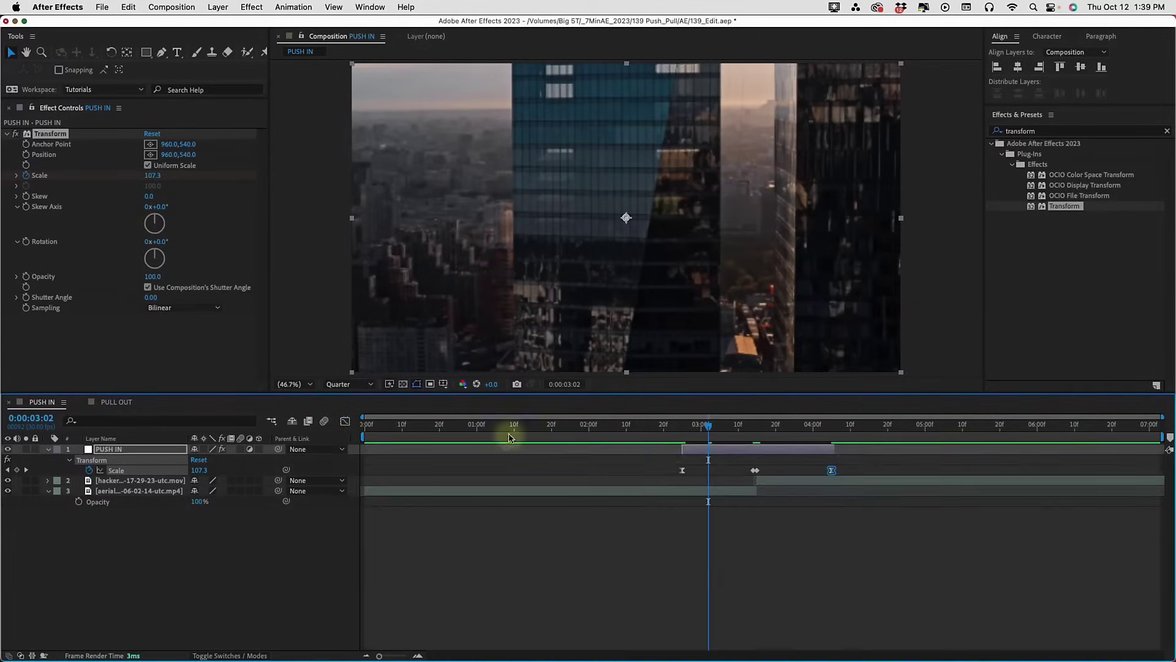
left_click(683, 429)
key("space")
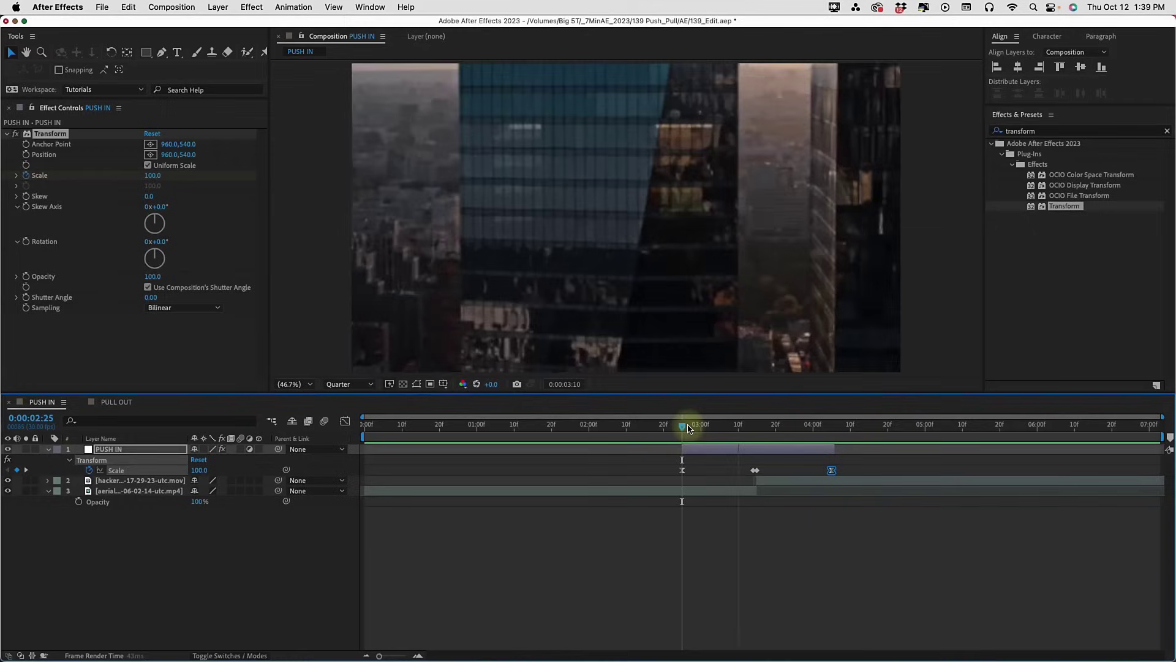
key("space")
left_click_drag(687, 429, 760, 434)
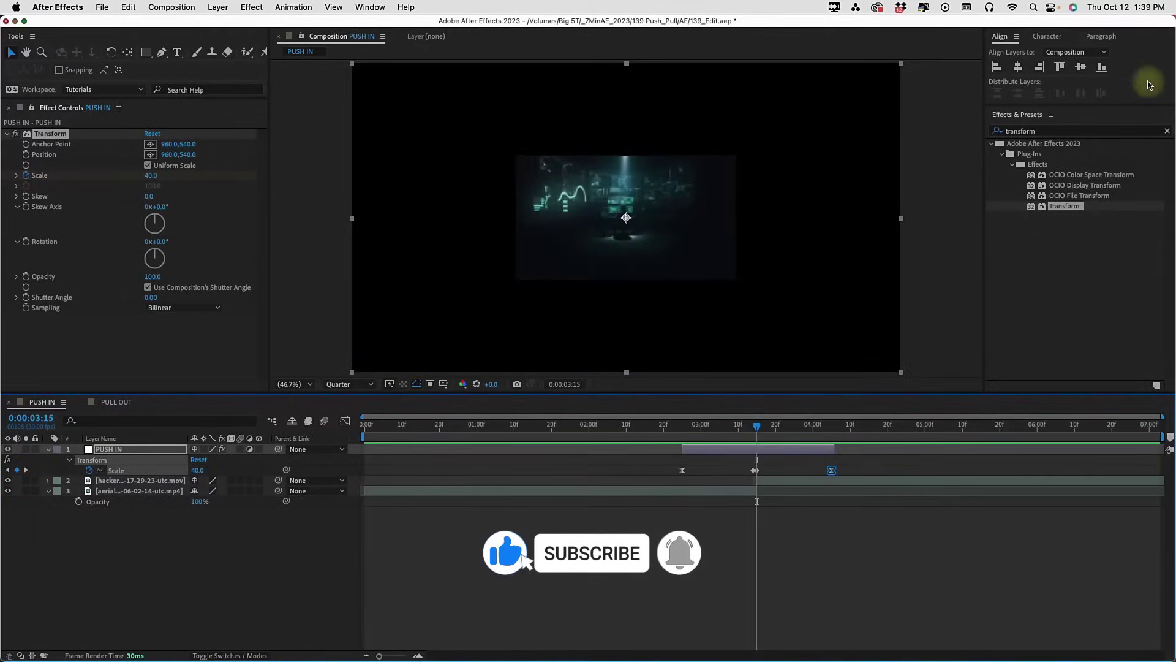
left_click(1065, 120)
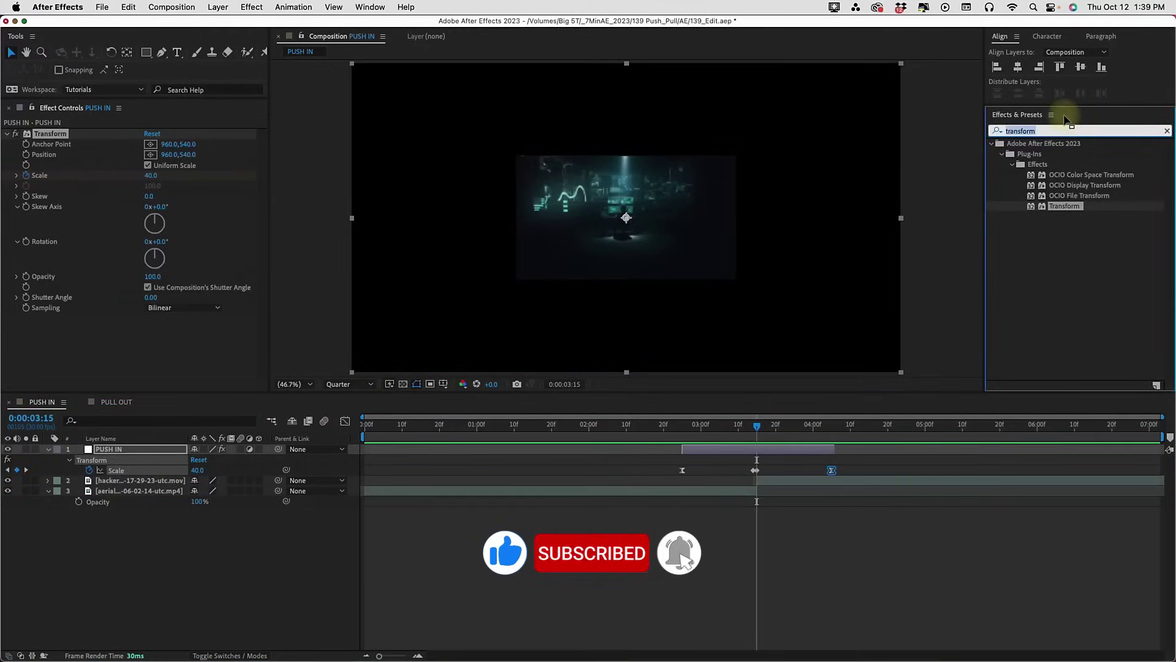
Step: Add Motion Tile (250 output width and height, Mirror Edges) and move it above Transform
type("motion tile")
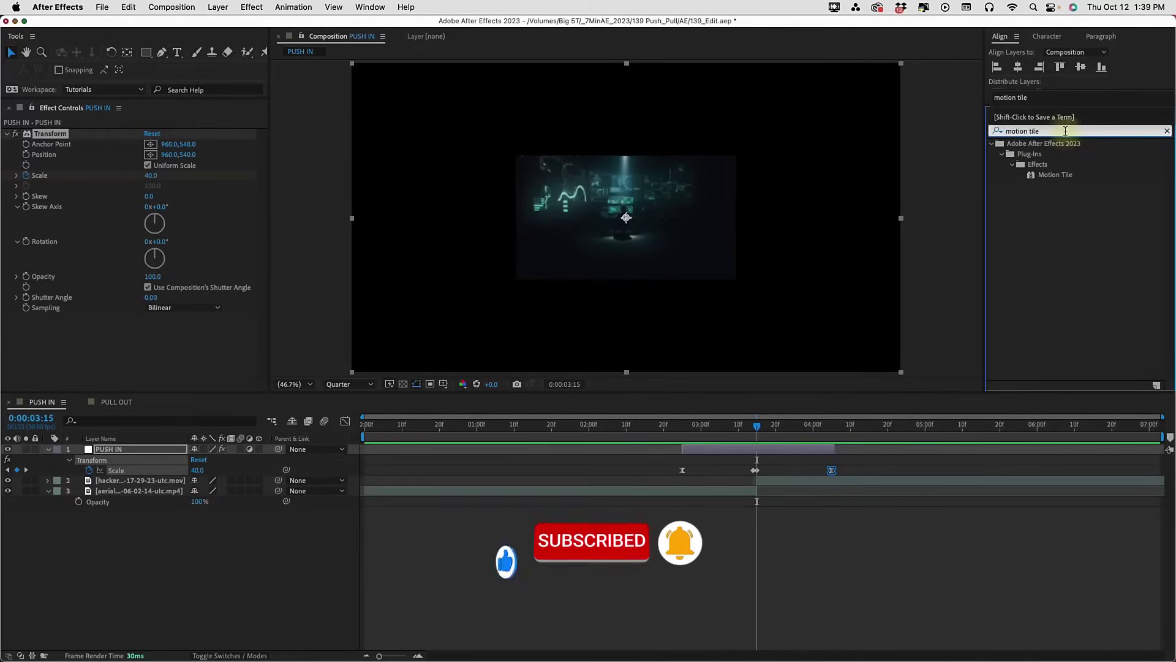
double_click(1055, 174)
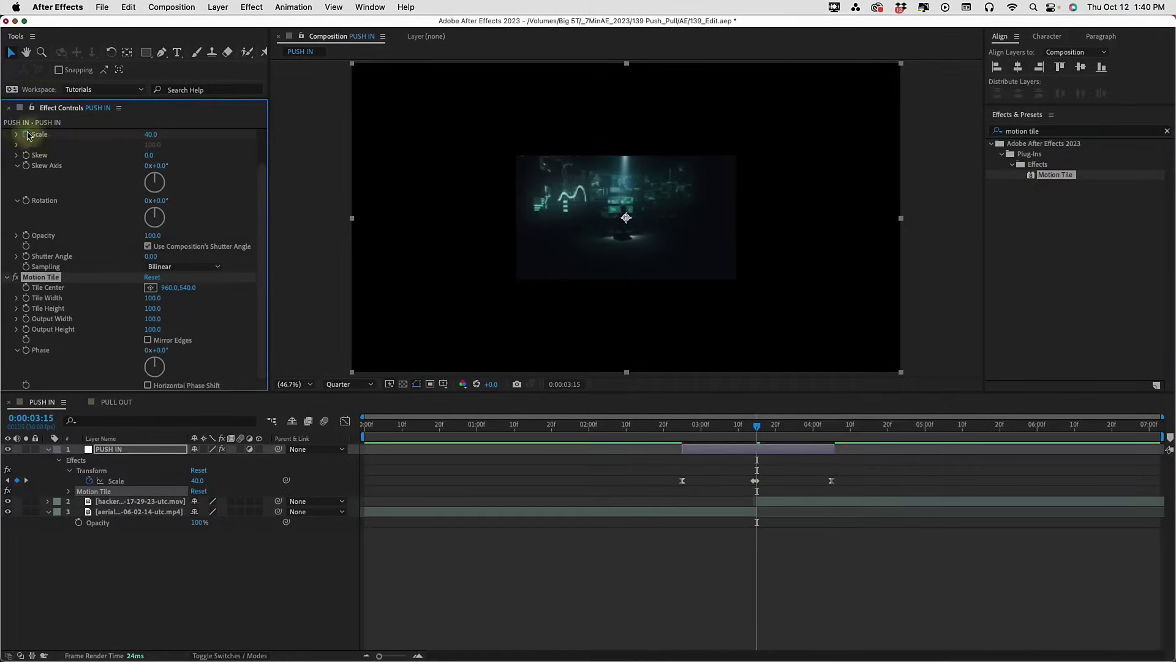
scroll(42, 120, "up", 4)
left_click(6, 133)
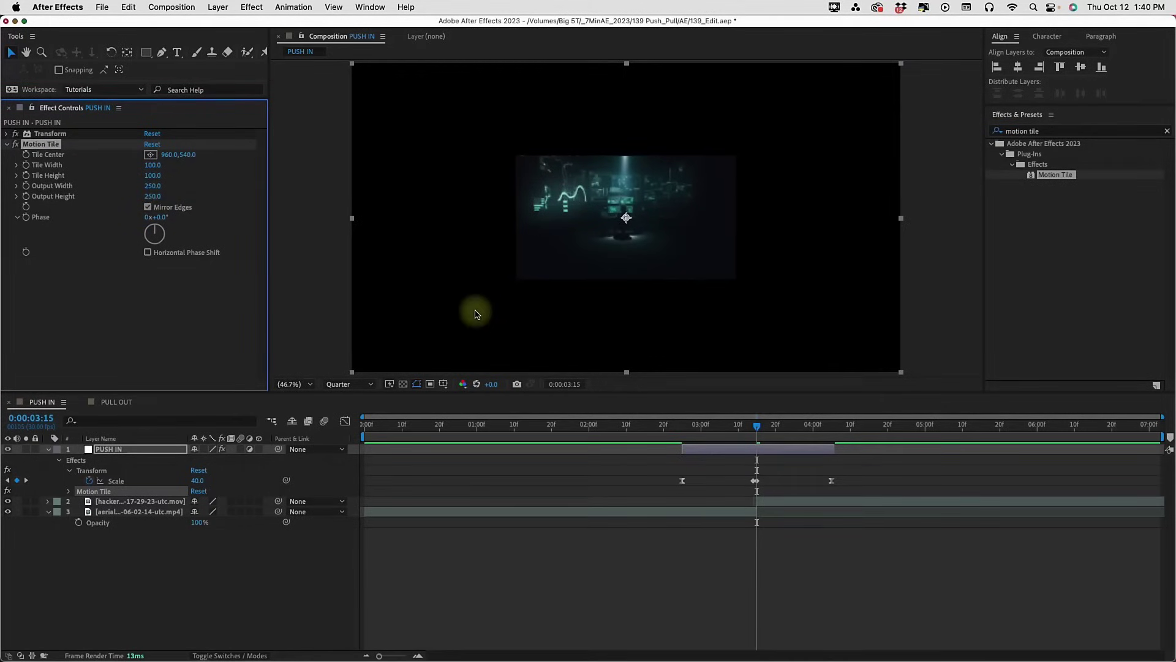
left_click_drag(44, 146, 47, 132)
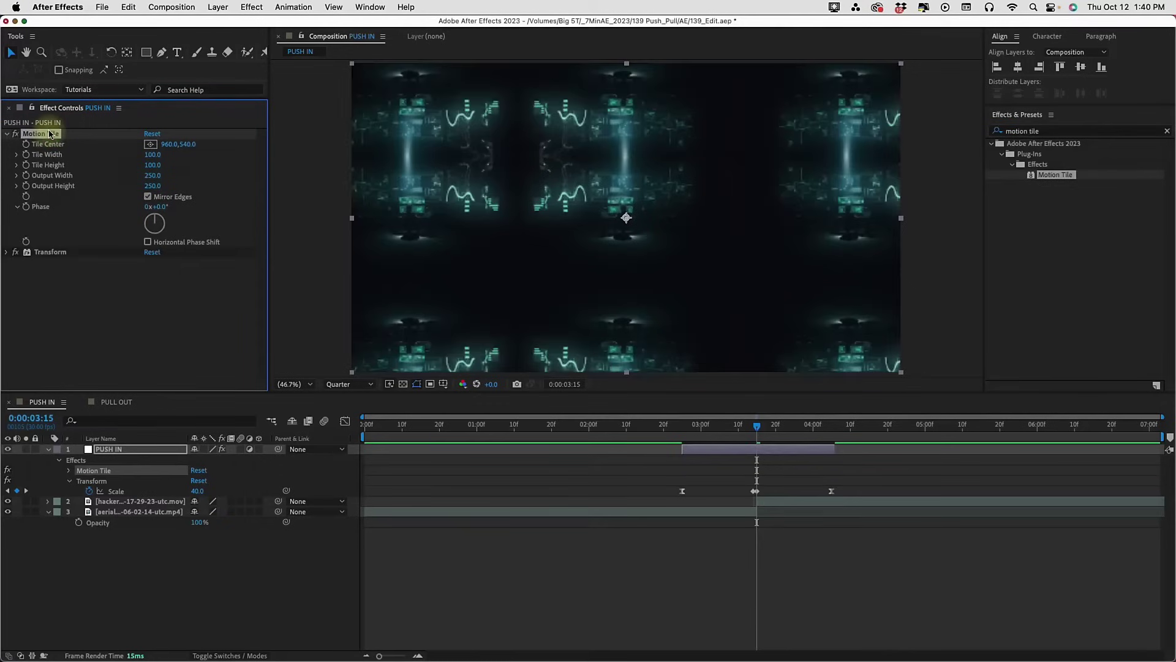
left_click(684, 429)
Step: Apply CC Radial Blur to PUSH IN and set its type to Fading Zoom
mouse_move(684, 432)
left_mouse_down()
mouse_move(835, 433)
mouse_move(767, 499)
mouse_move(707, 436)
mouse_move(682, 430)
left_mouse_up()
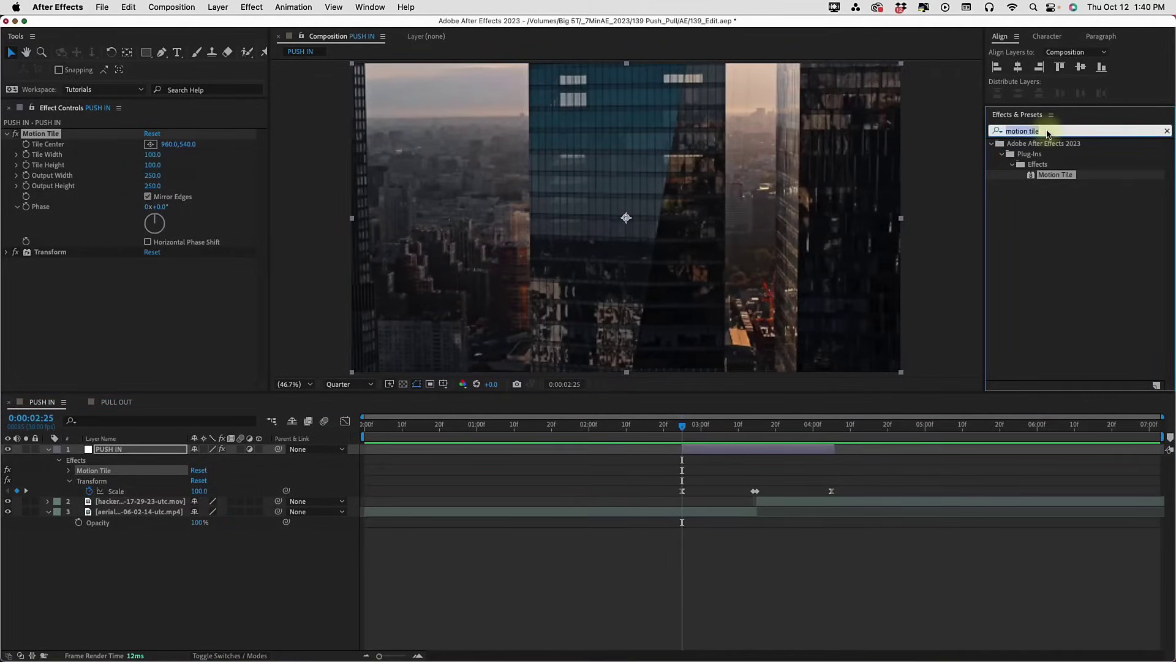
type("cc radial")
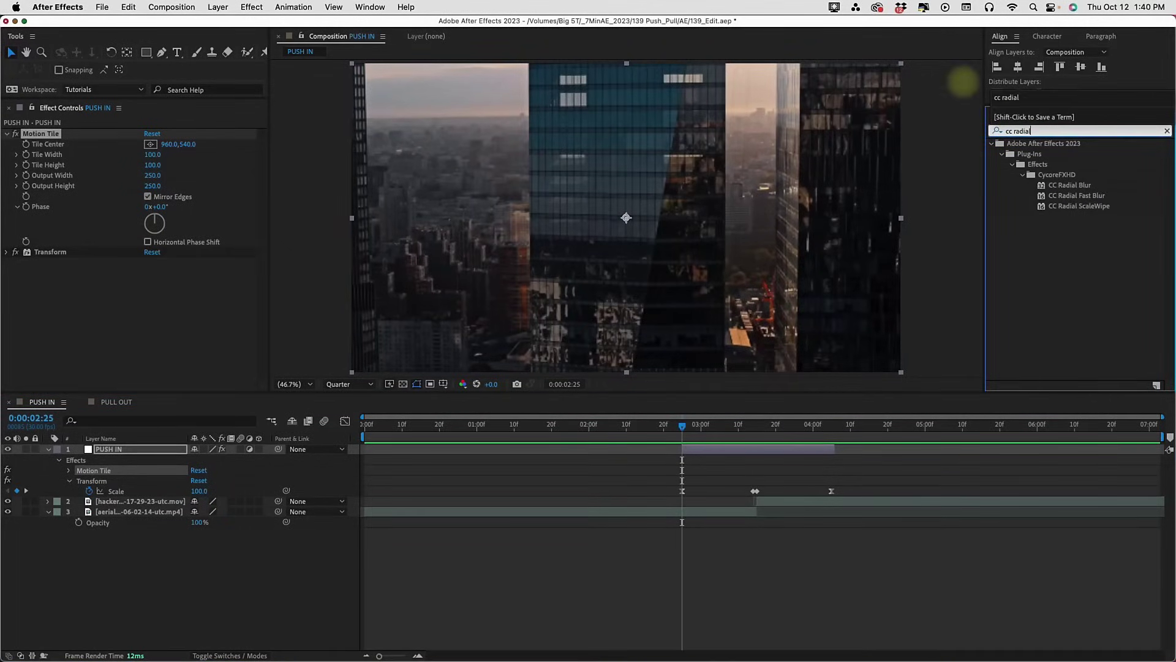
double_click(1065, 185)
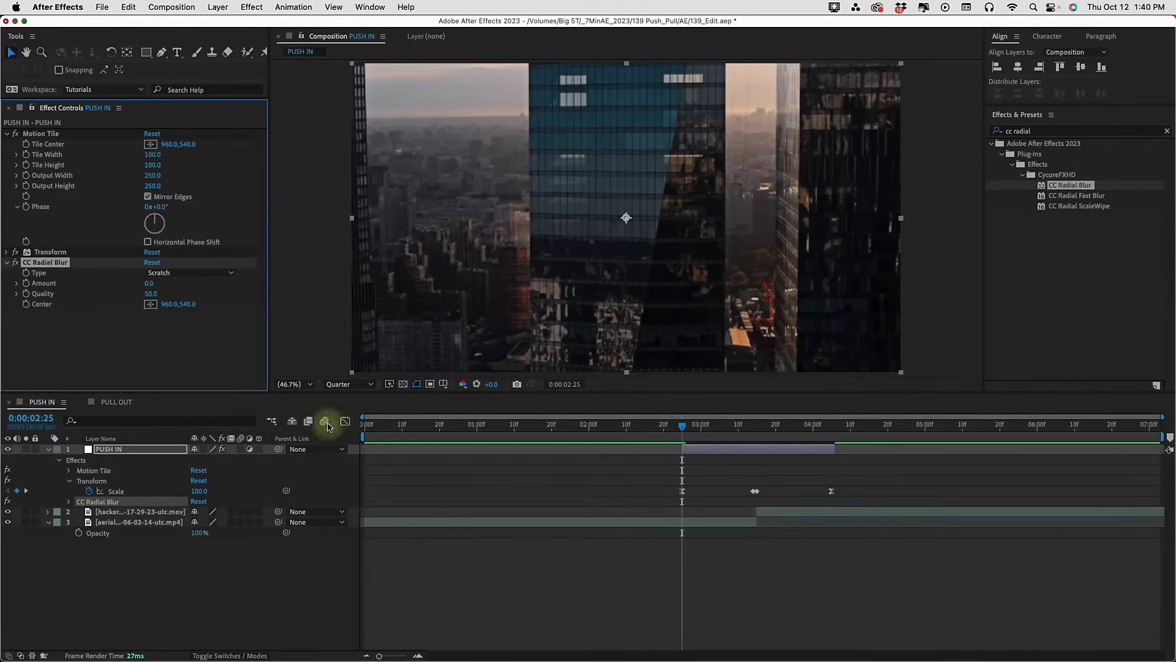
left_click(6, 134)
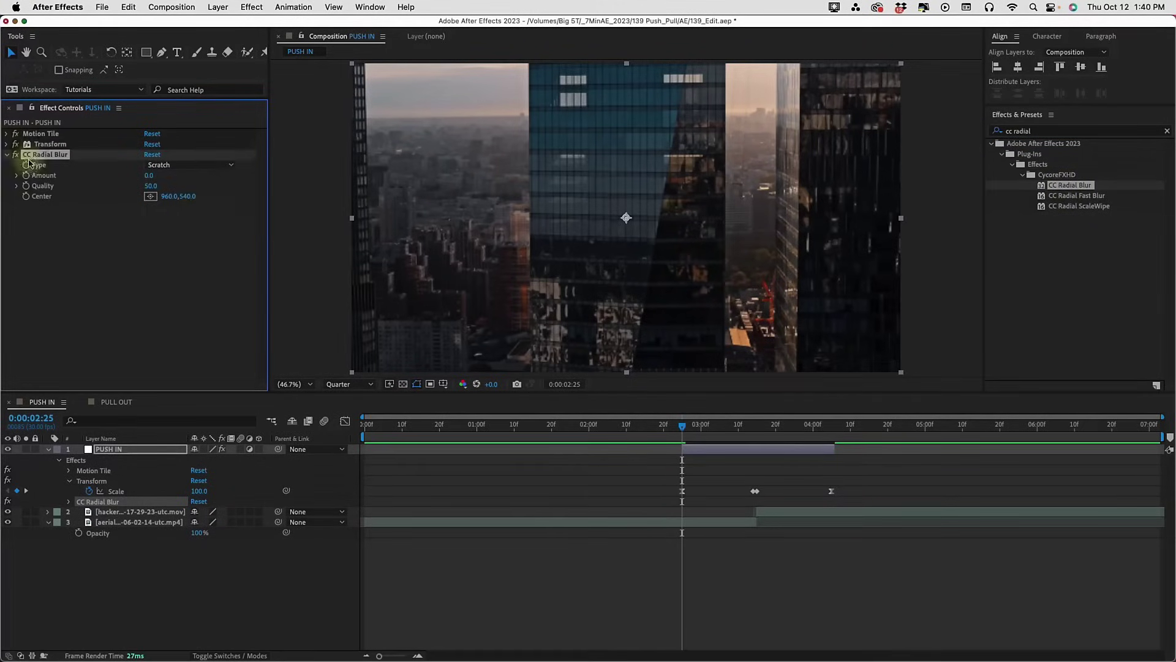
left_click(183, 165)
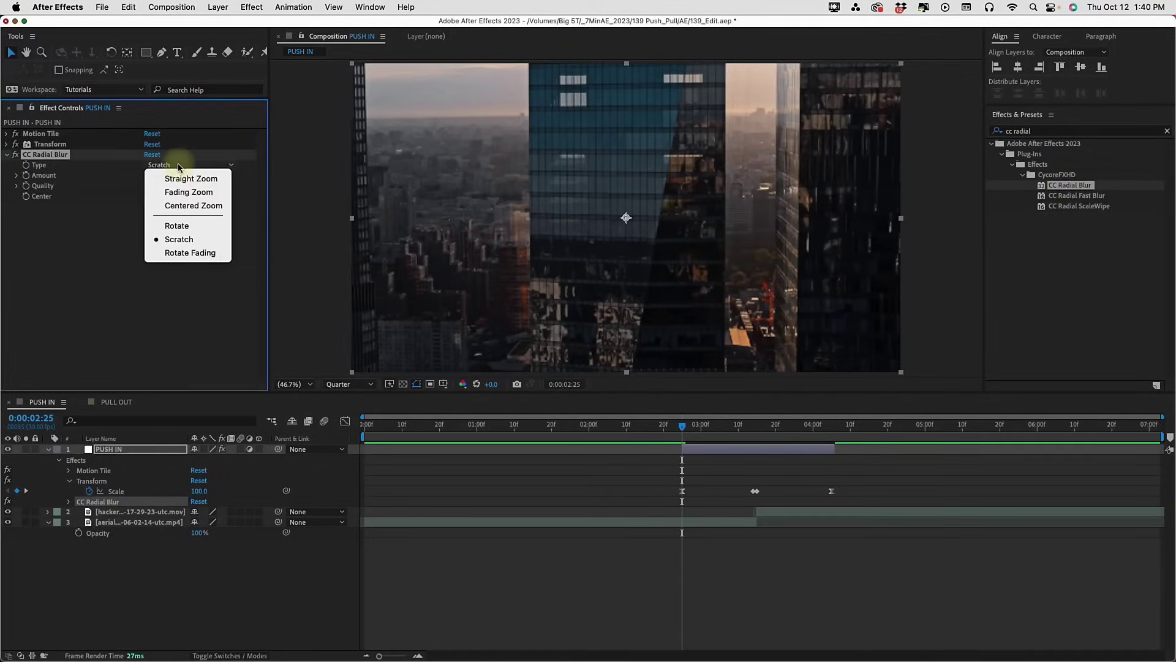
left_click(185, 194)
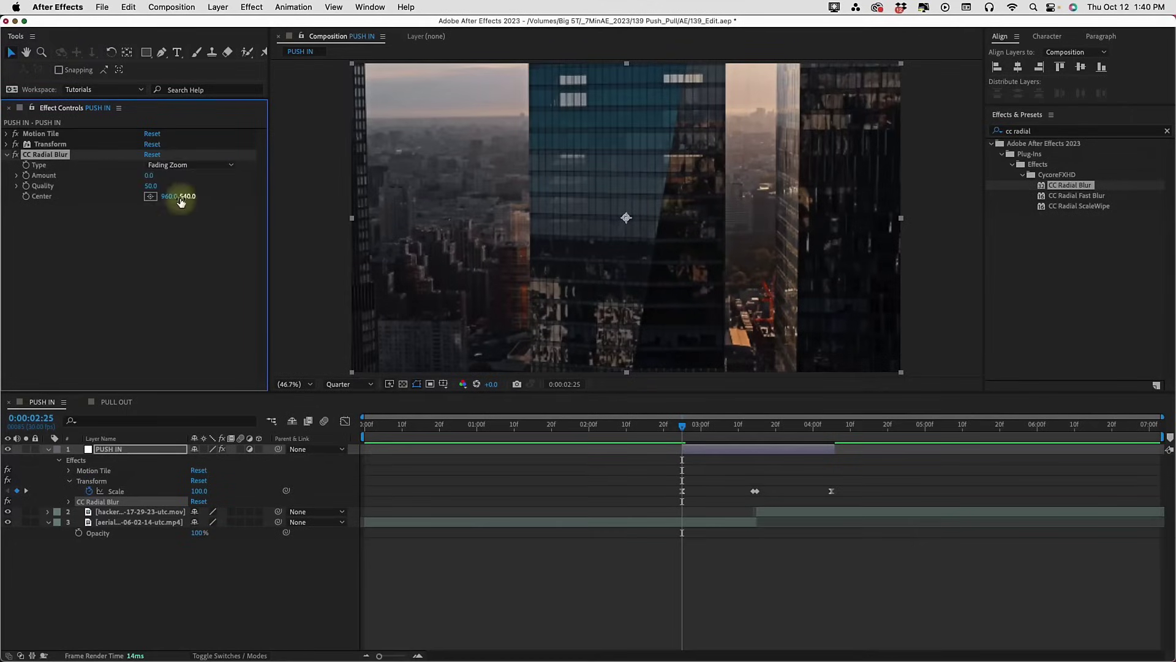
Step: Keyframe the blur Amount at 02:25 and 04:05, with 150 at the 03:15 cut
left_click(26, 176)
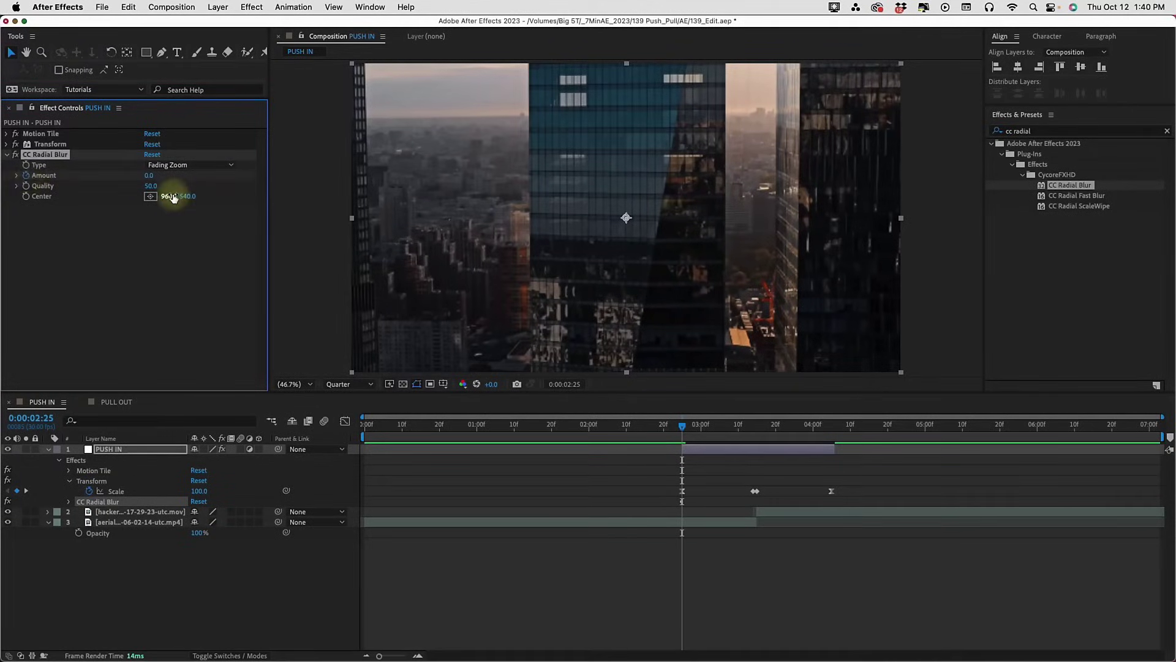
left_click(721, 455)
key("u")
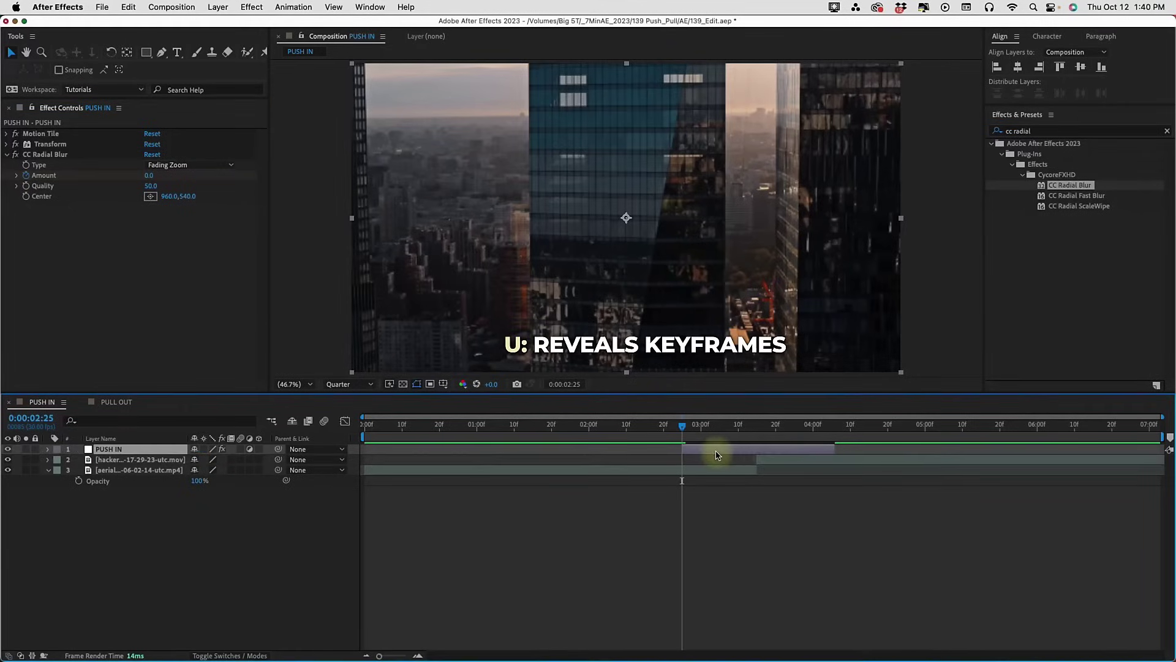
key("u")
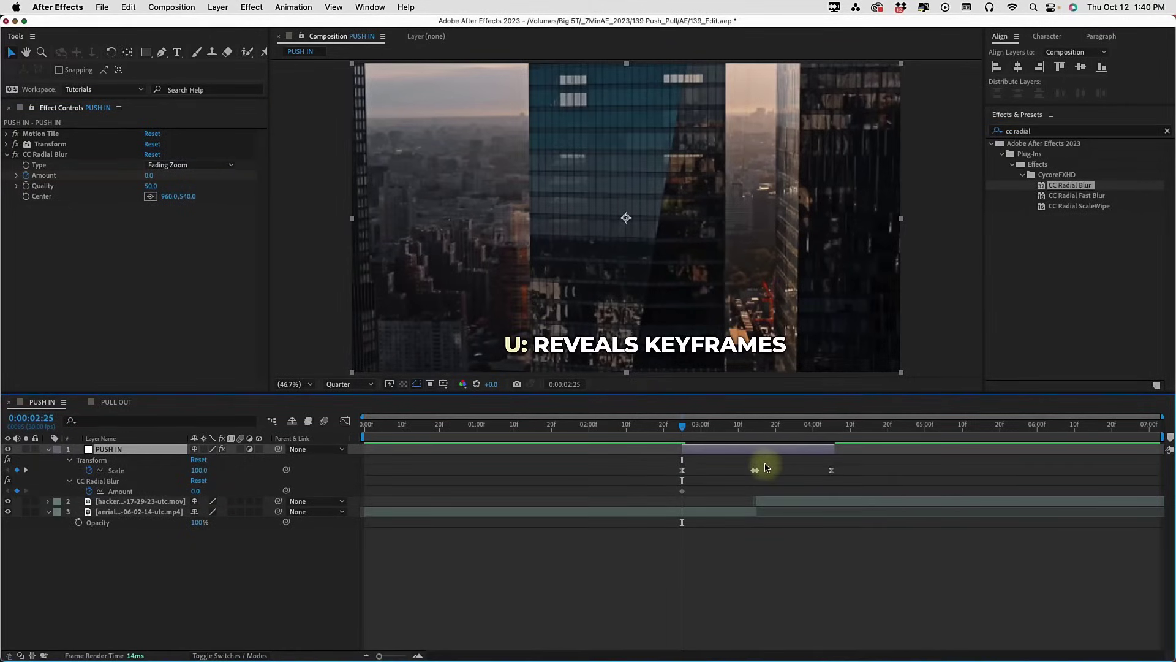
key("o")
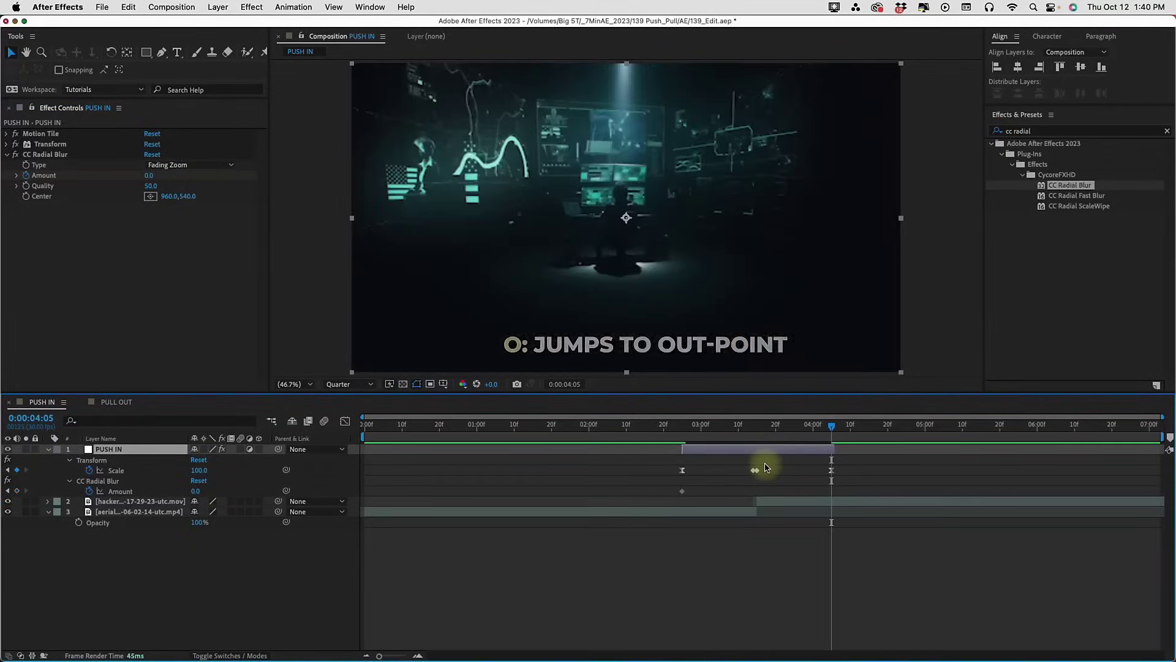
left_click(17, 492)
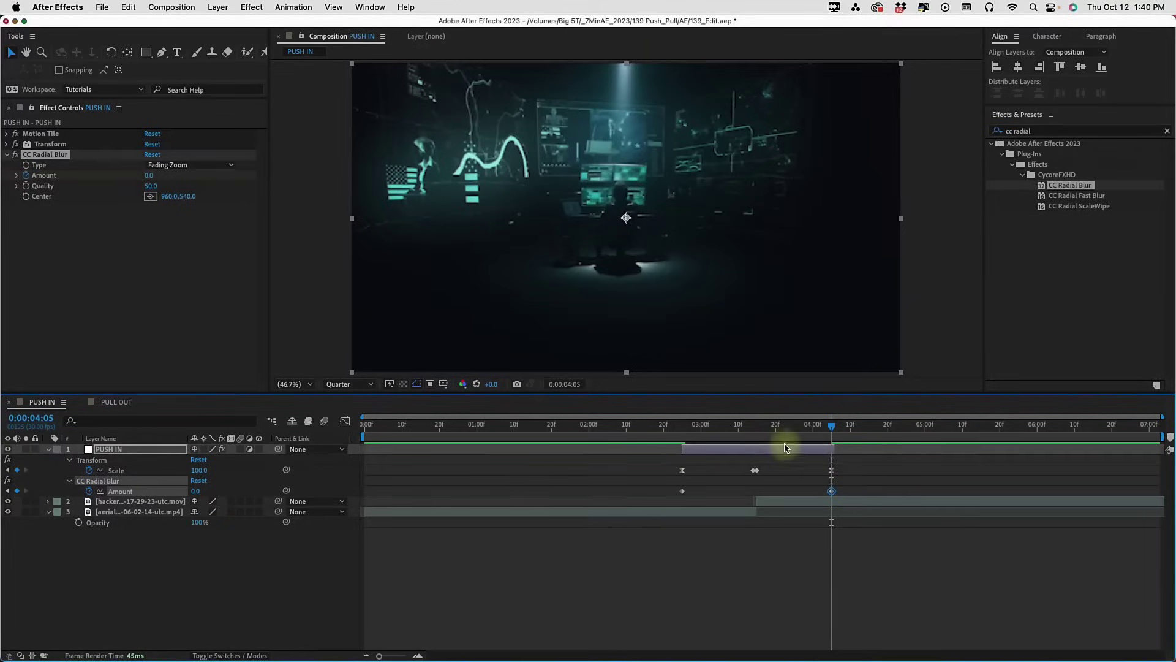
left_click(758, 435)
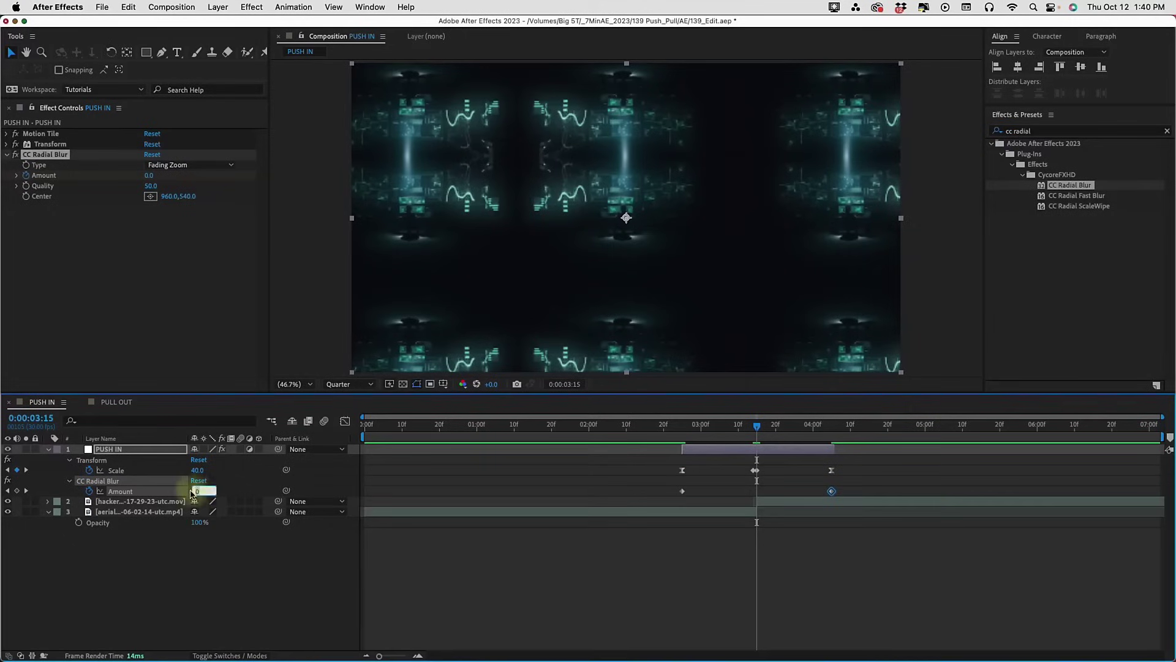
type("150")
key("Return")
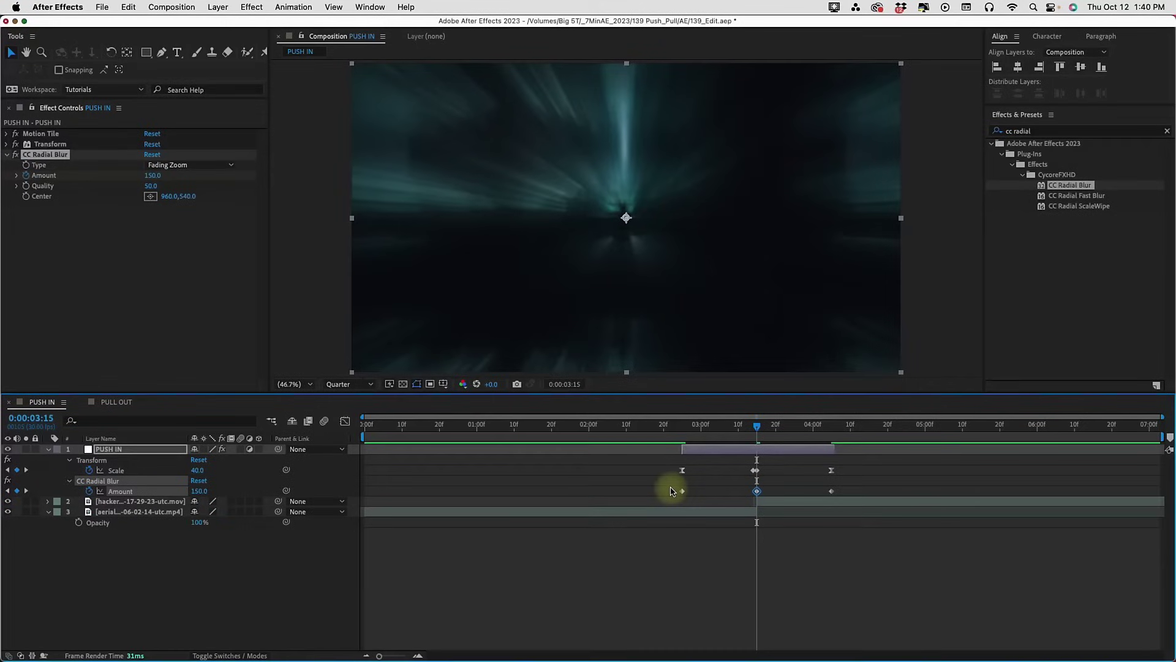
Step: Apply Easy Ease to all three Amount keyframes and return to the first at 02:25
left_click_drag(674, 482, 848, 494)
key("F9")
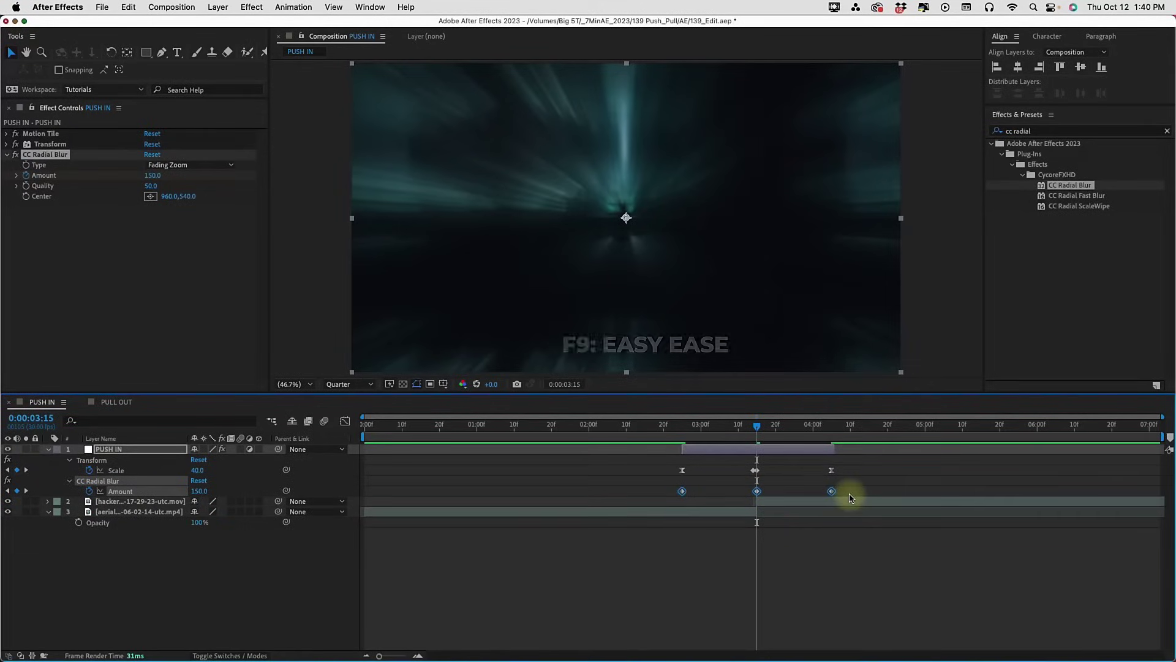
left_click(683, 436)
left_click(682, 490)
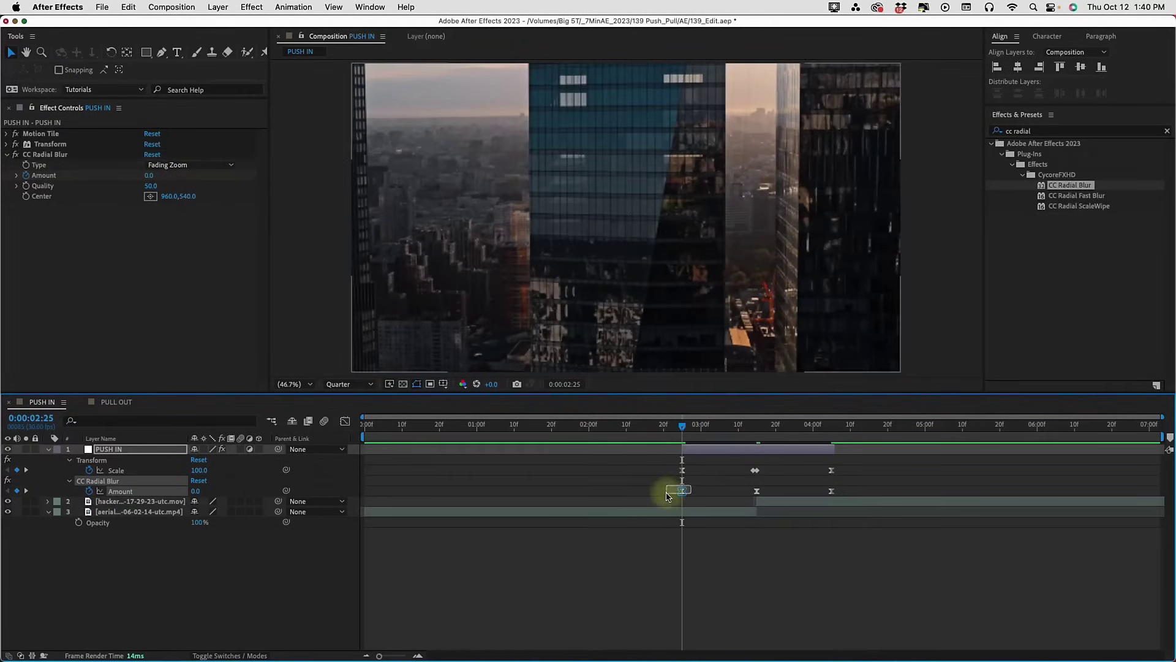
Step: Stretch the first and last Amount keyframes' speed influence so the blur spikes at the cut, then preview
left_click(345, 422)
left_click_drag(695, 537, 719, 538)
left_click(832, 576)
left_click_drag(822, 577, 773, 577)
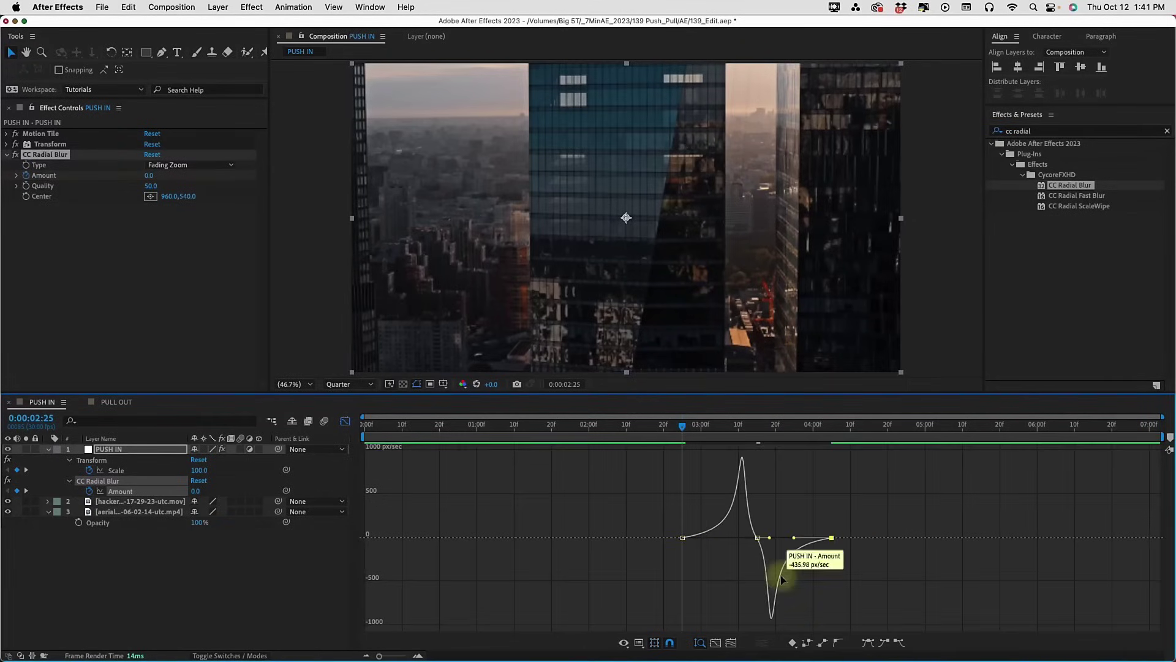
left_click(345, 422)
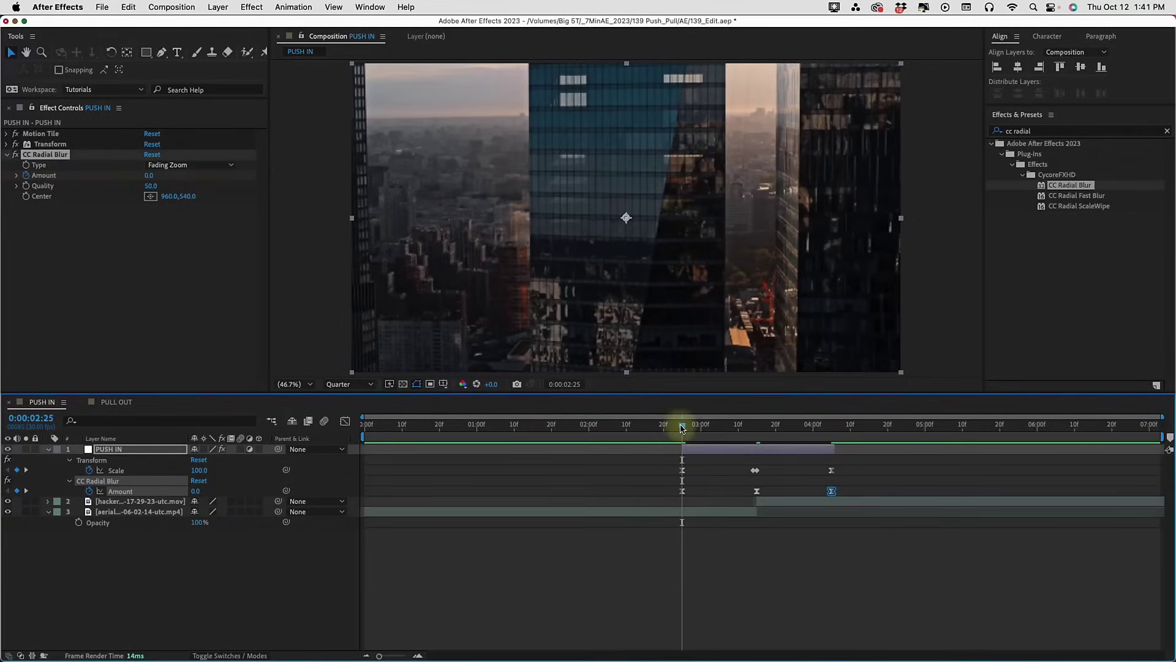
key("space")
left_click_drag(685, 427, 754, 428)
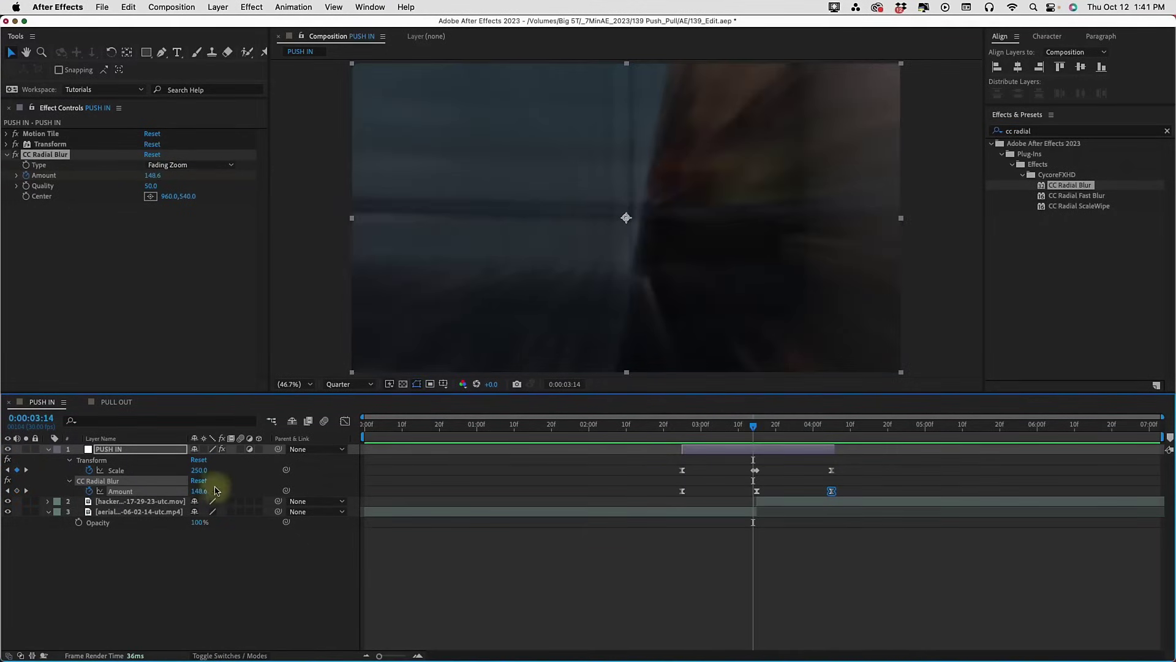
Step: Change the middle Scale keyframe at 3:15 to 30
left_click(756, 428)
left_click(762, 453)
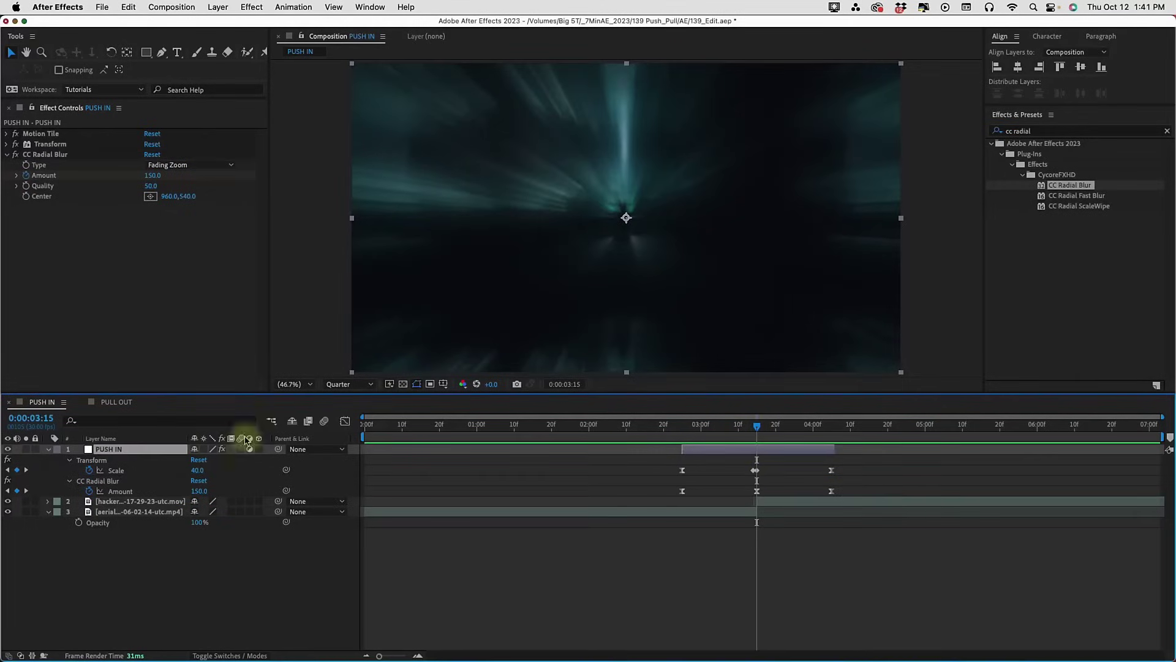
left_click(204, 540)
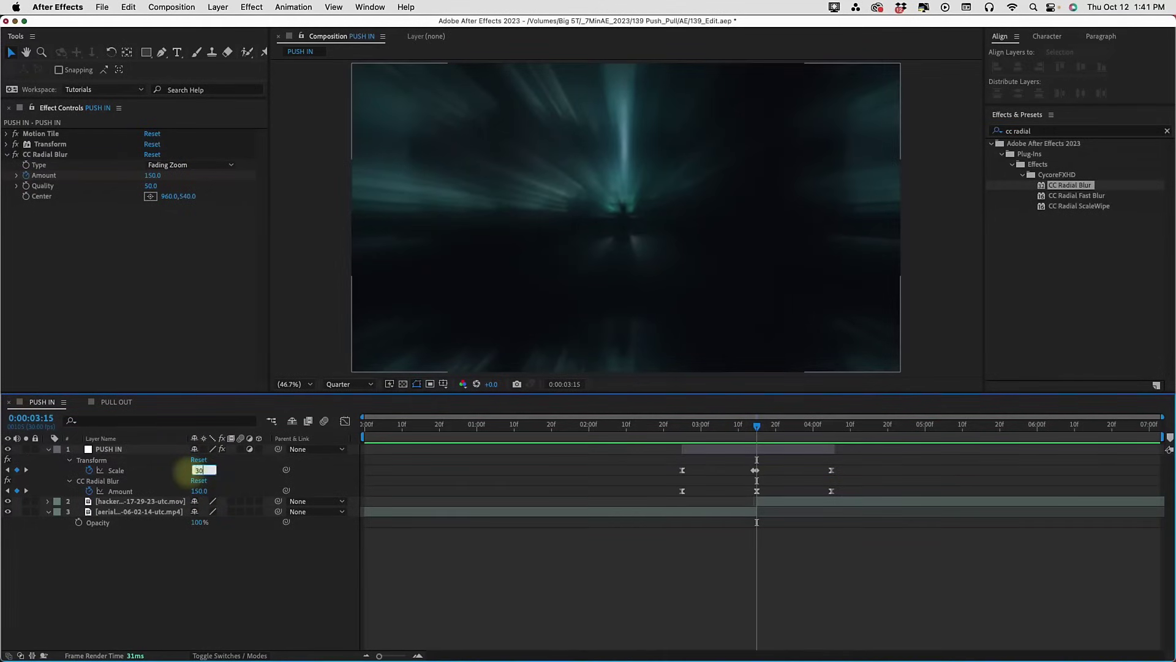
type("30")
key("Return")
left_click(763, 456)
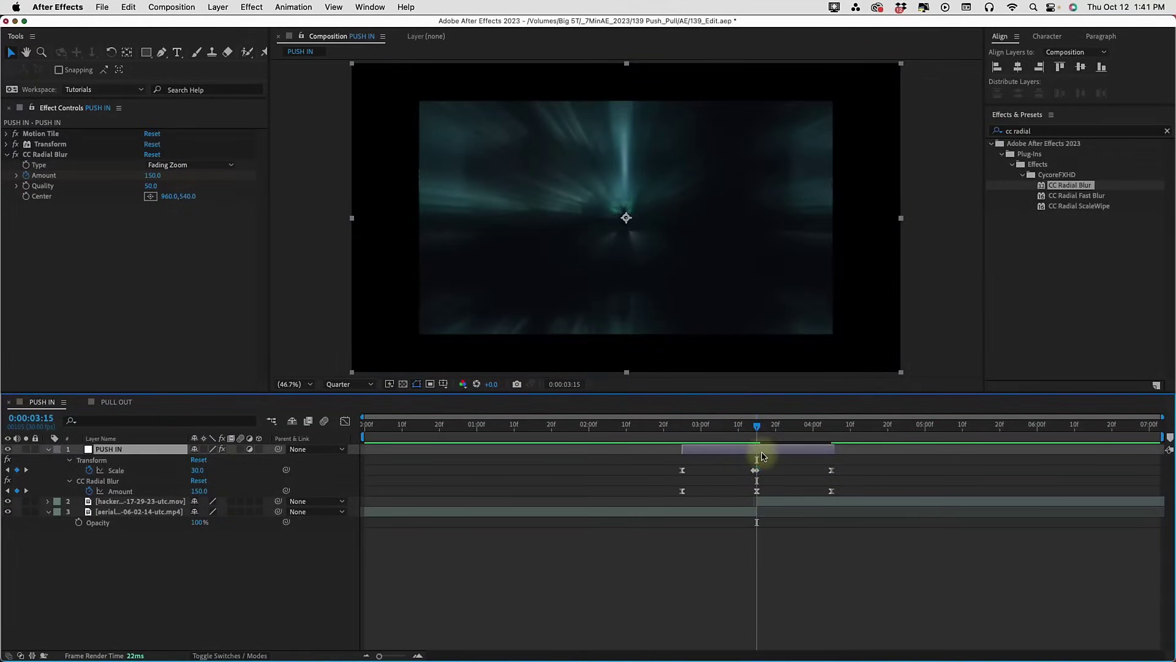
Step: Set Motion Tile's Output Width and Output Height to 350
left_click(6, 138)
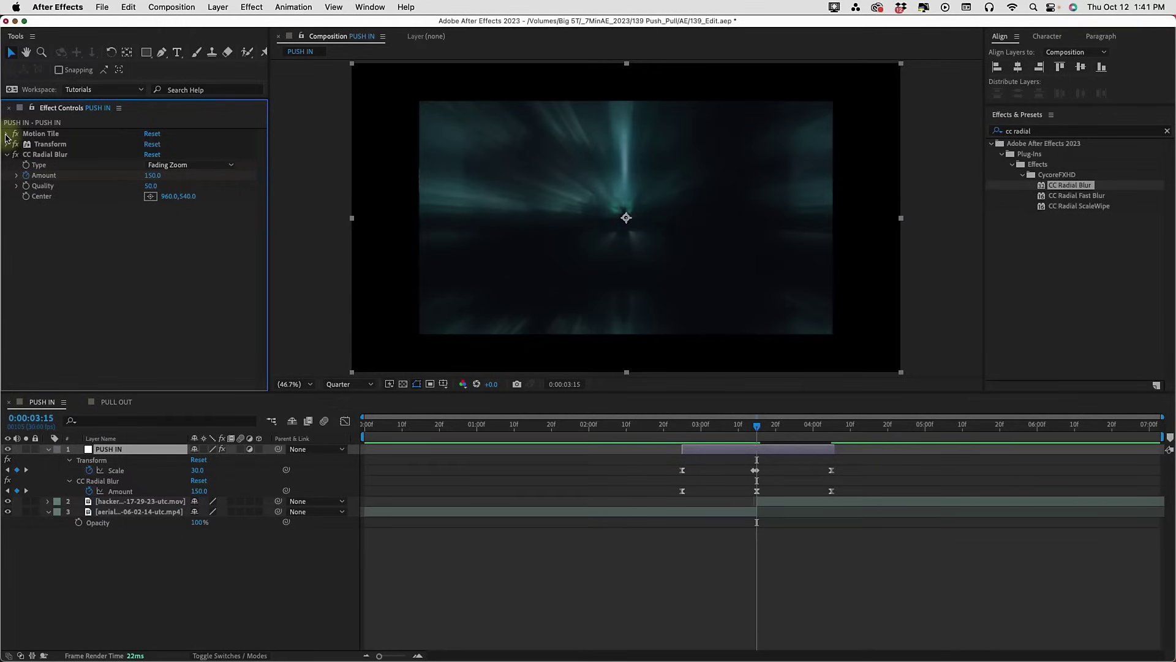
left_click(7, 134)
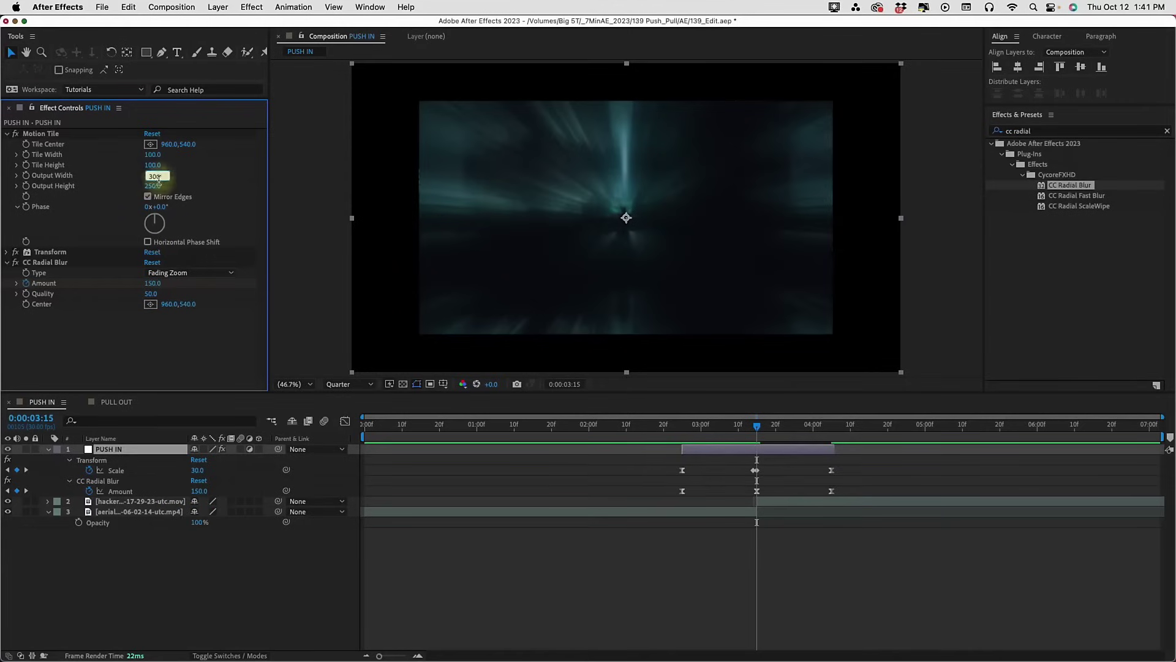
key("Tab")
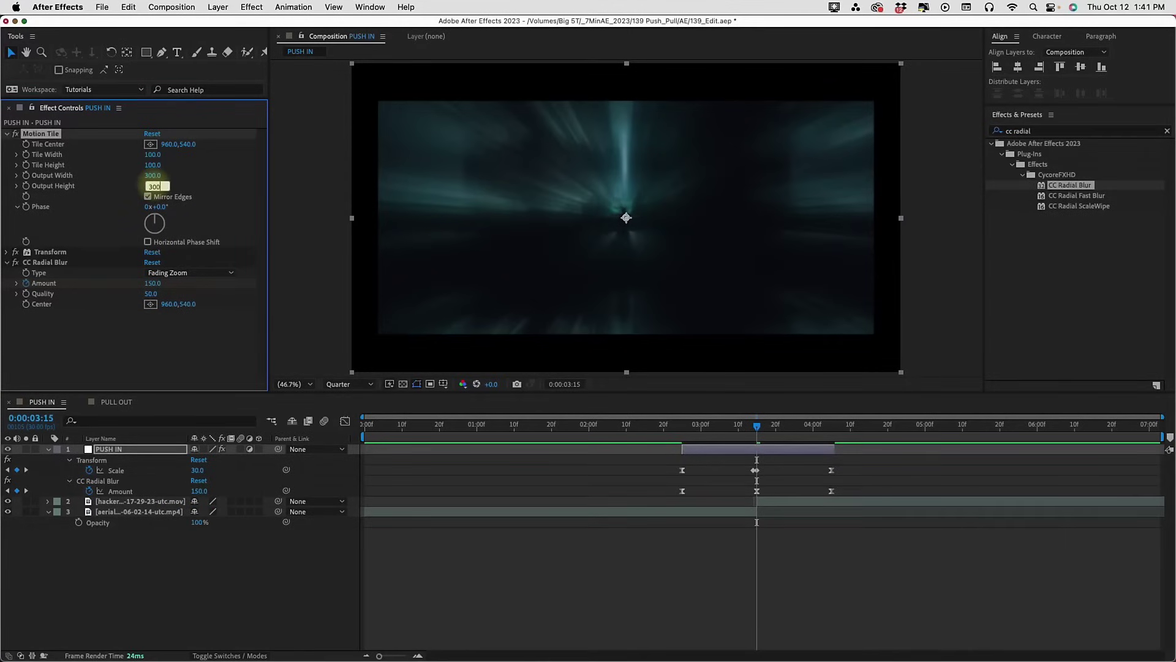
key("Return")
left_click(141, 177)
type("3")
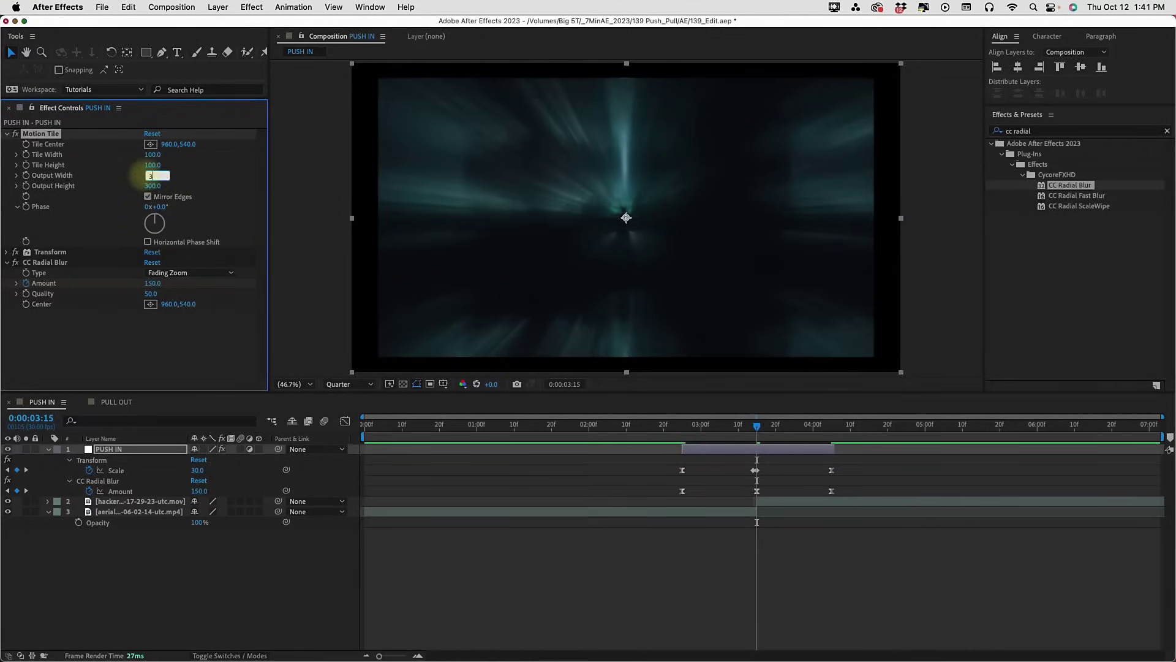
type("50")
key("Return")
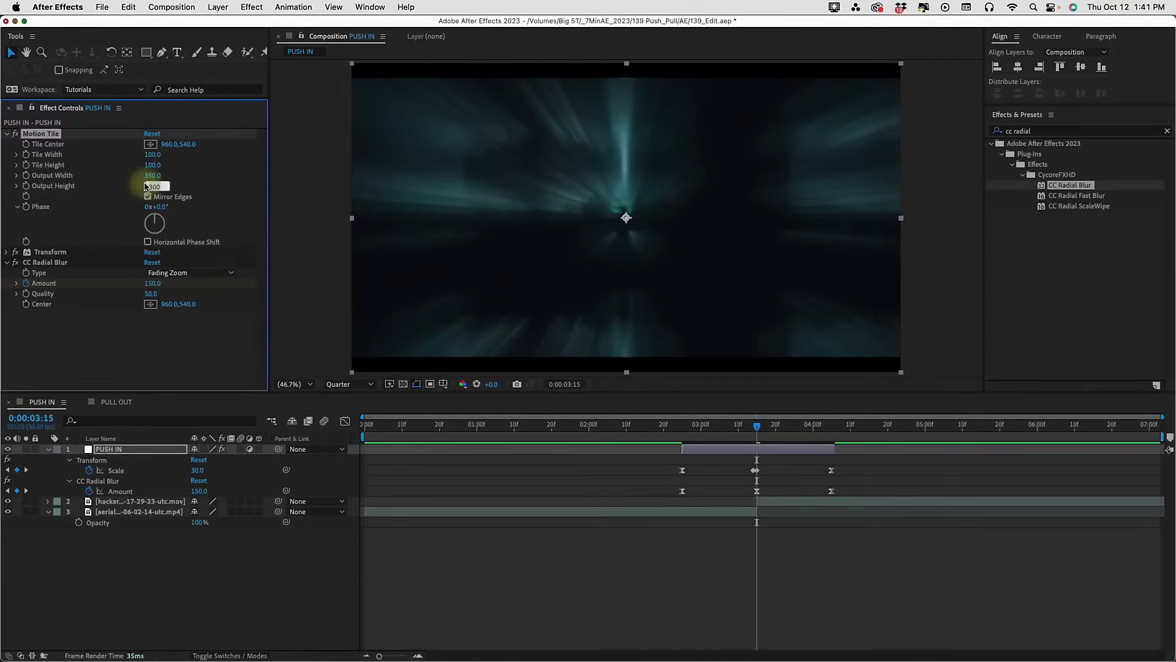
key("Return")
Step: Play and scrub the transition from 2:25 to check the tiled edges
left_click(699, 429)
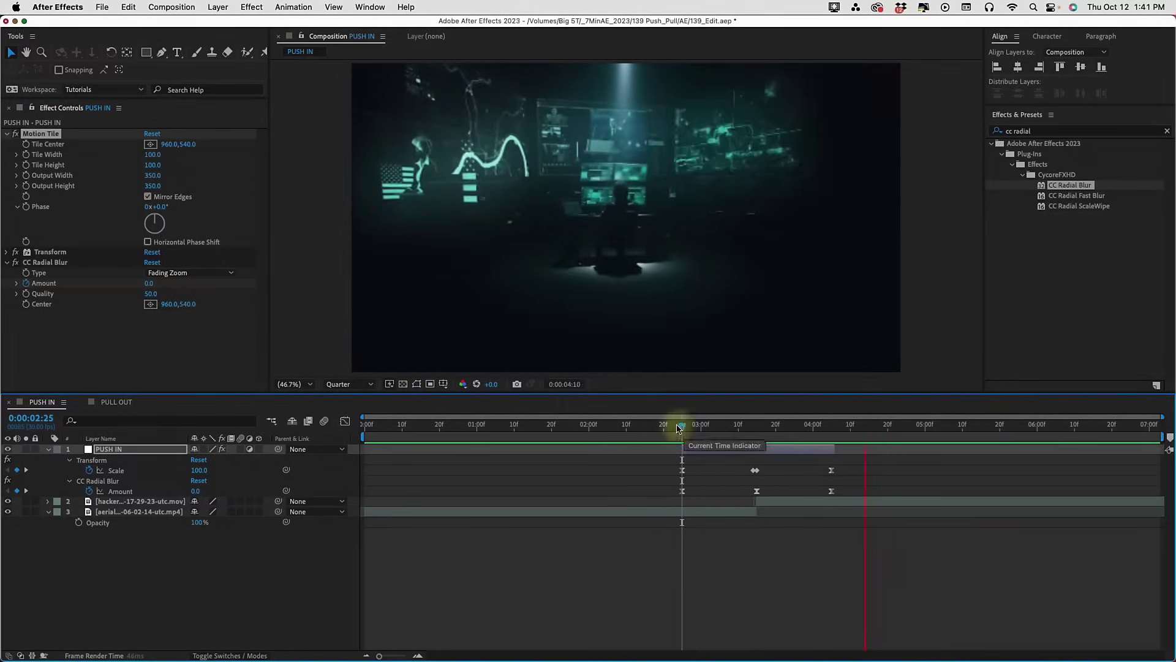
left_click(702, 430)
mouse_move(702, 431)
left_mouse_down()
mouse_move(824, 428)
mouse_move(682, 423)
left_mouse_up()
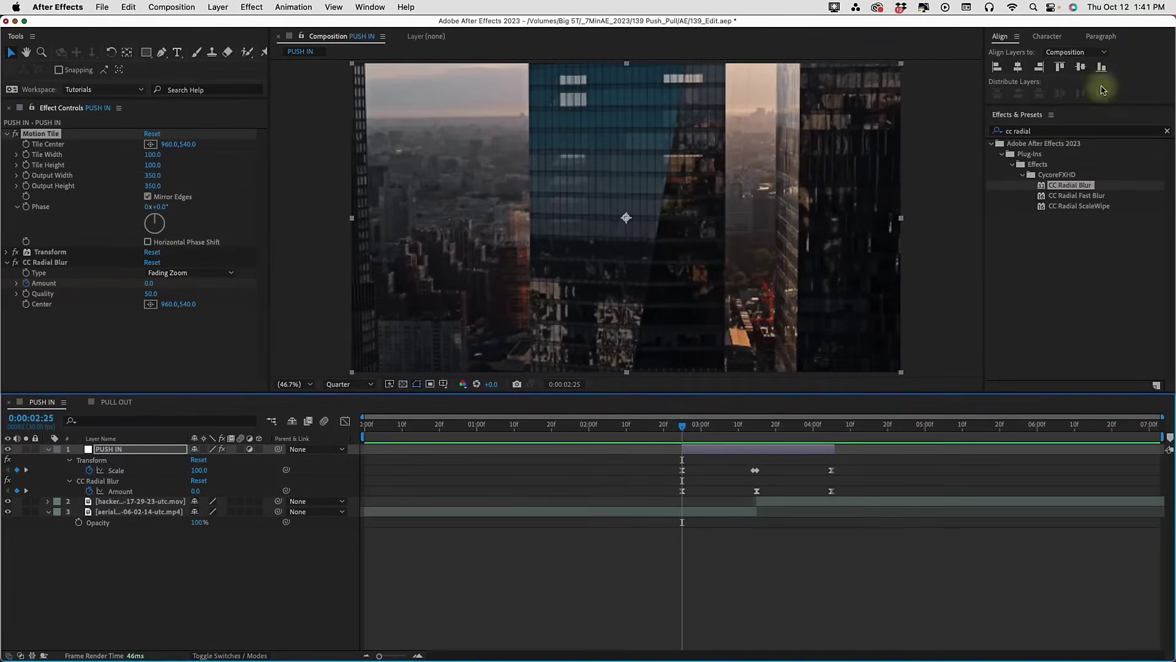
left_click(1047, 130)
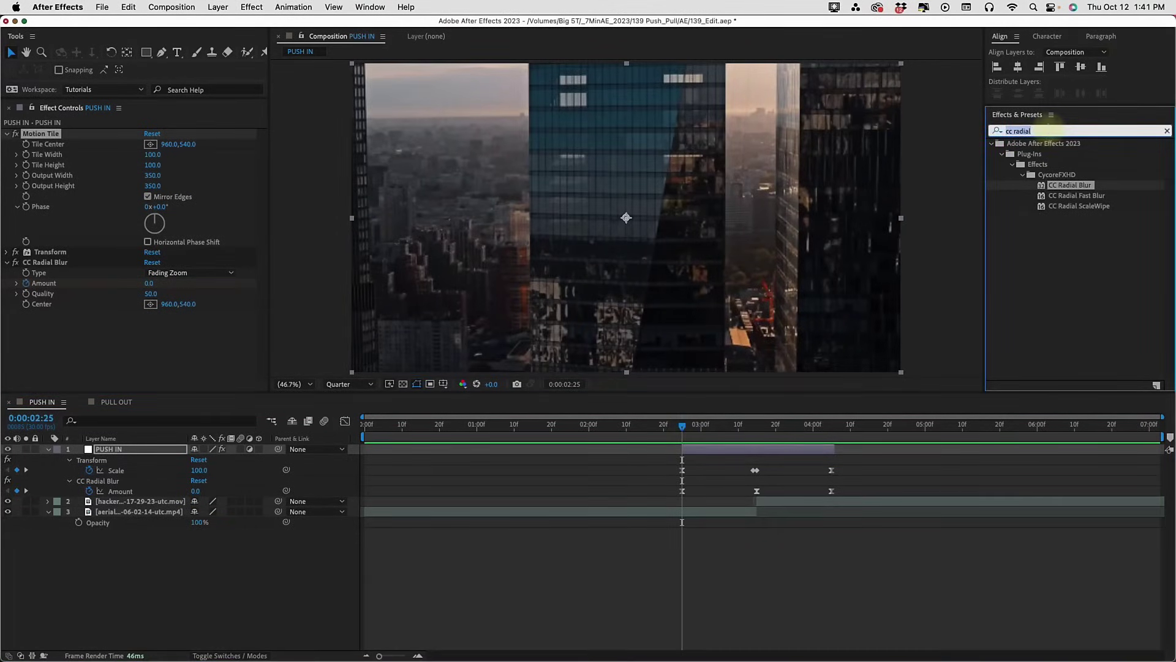
Step: Apply the Exposure effect to PUSH IN and collapse the CC Radial Blur and Motion Tile settings
type("exposure")
left_click(1061, 176)
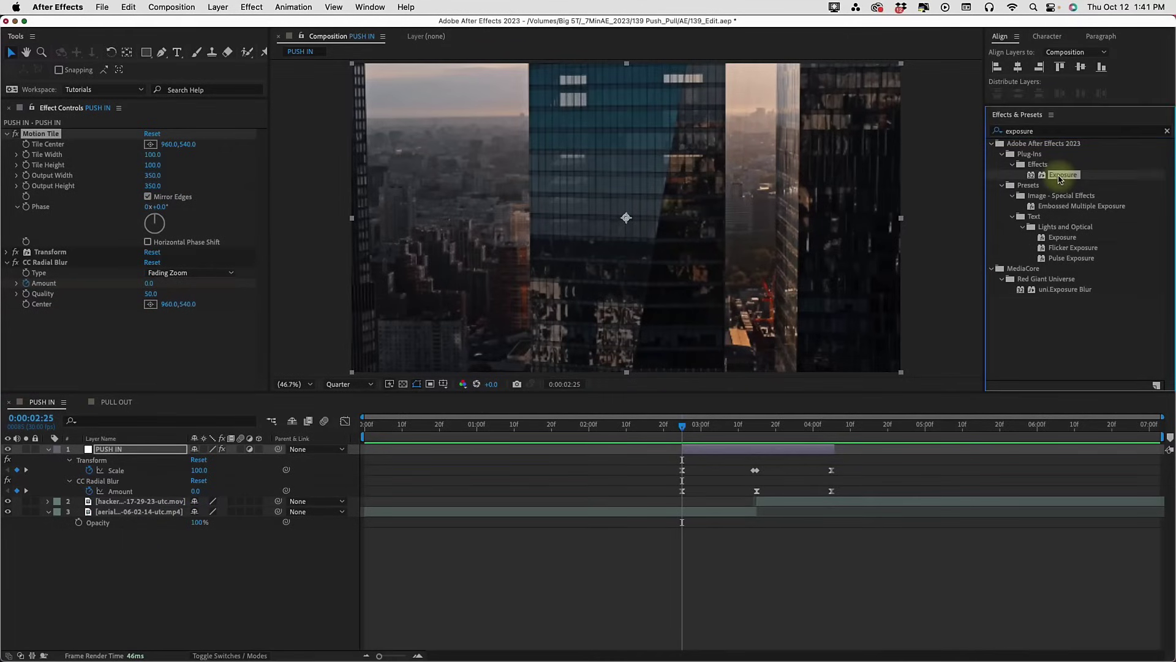
double_click(1061, 175)
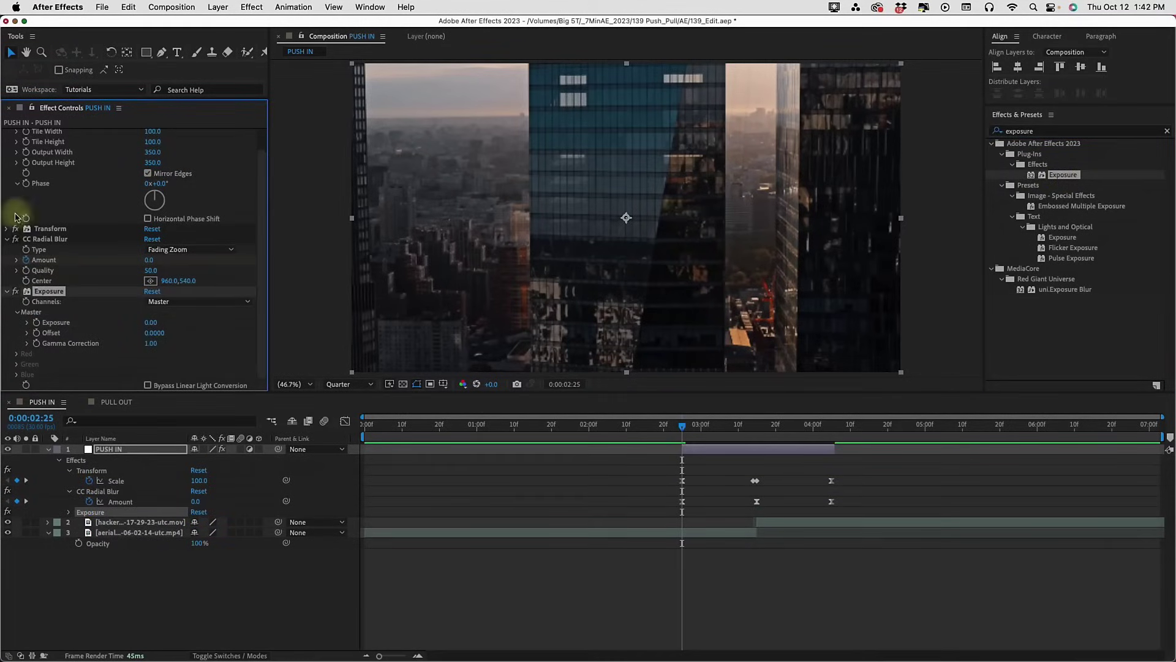
left_click(6, 239)
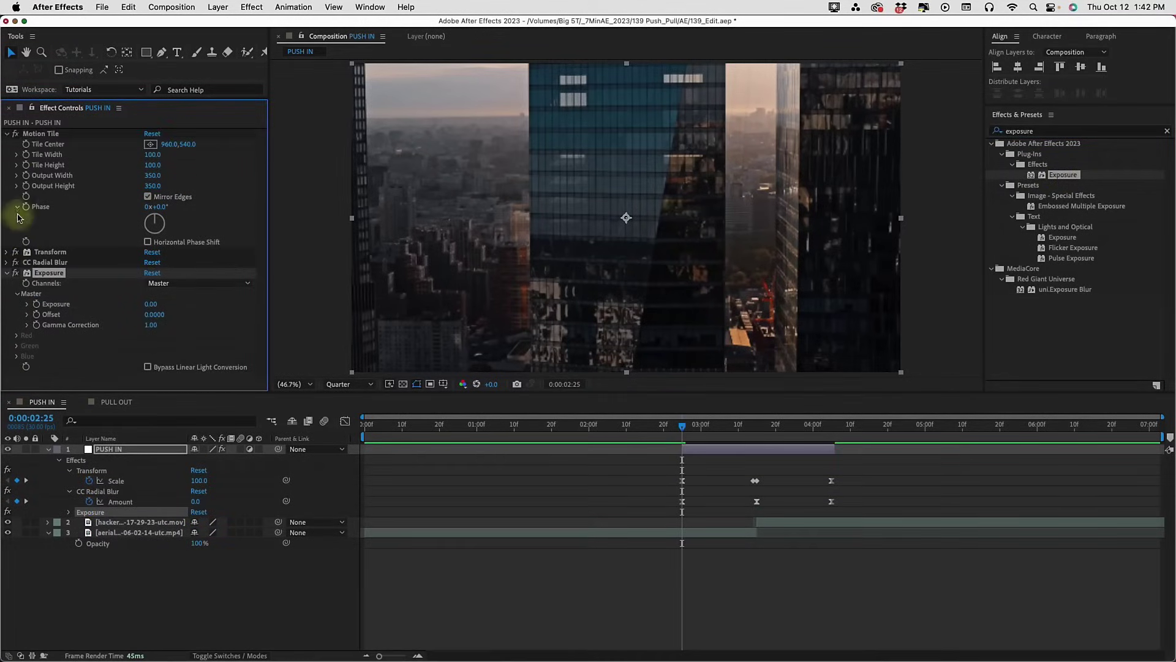
left_click(7, 133)
left_click(703, 453)
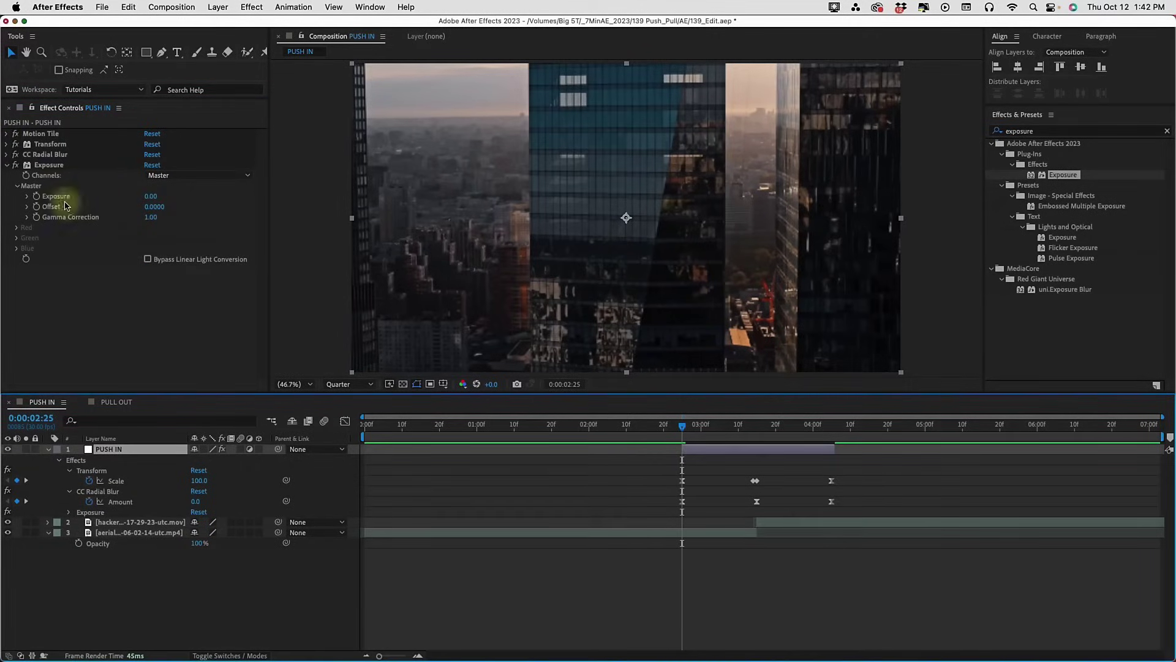
Step: Keyframe Exposure at 0 on 2:25 and 4:05 and 5.00 on 3:15, then ease all three
left_click(43, 197)
left_click(785, 449)
key("u")
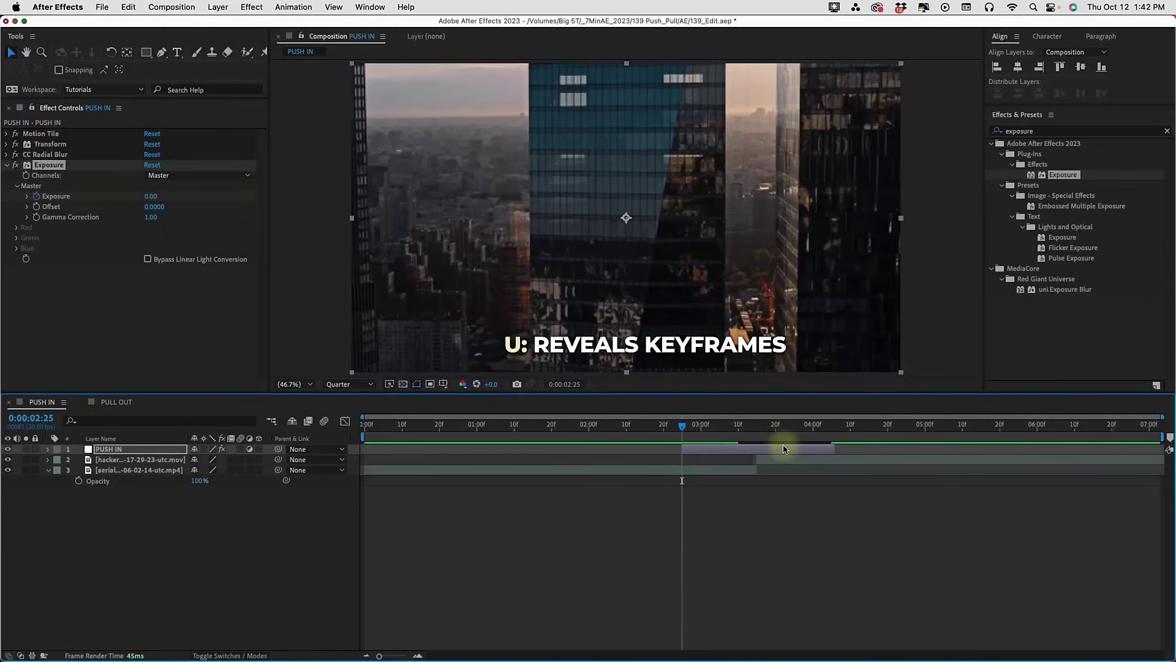
key("u")
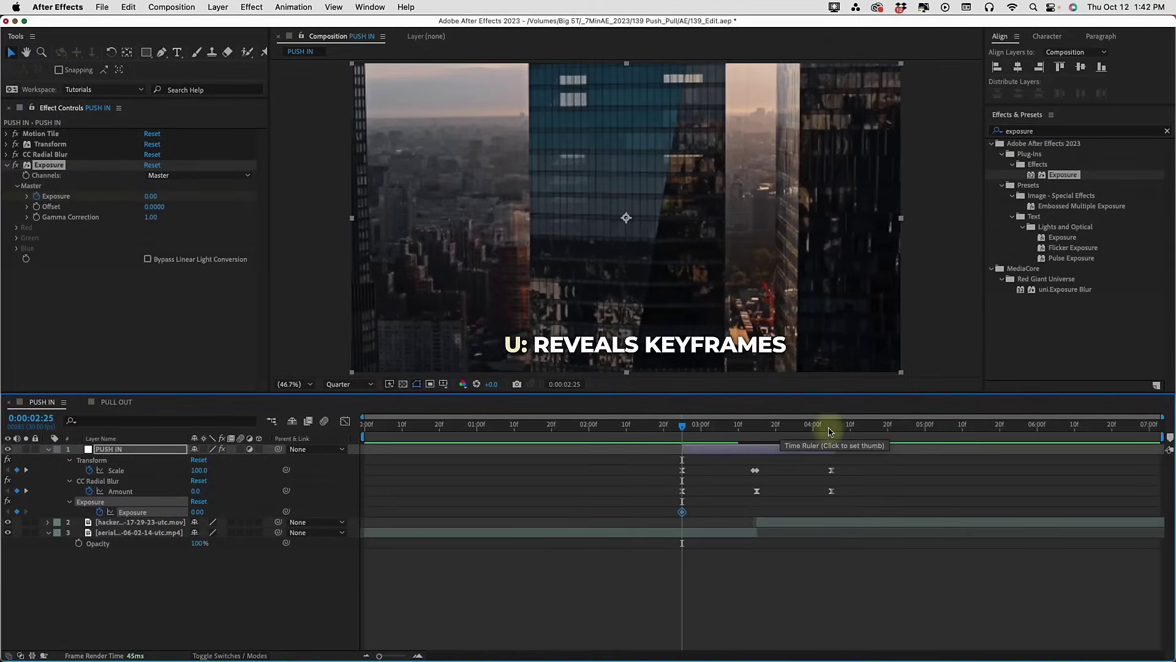
key("o")
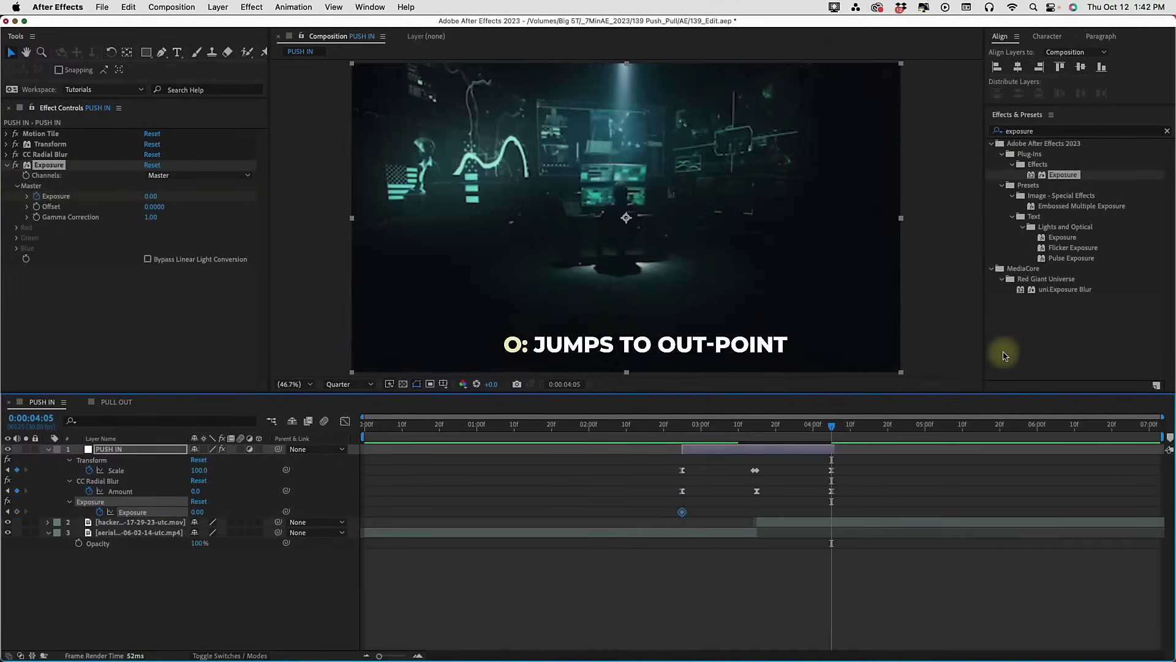
left_click(21, 512)
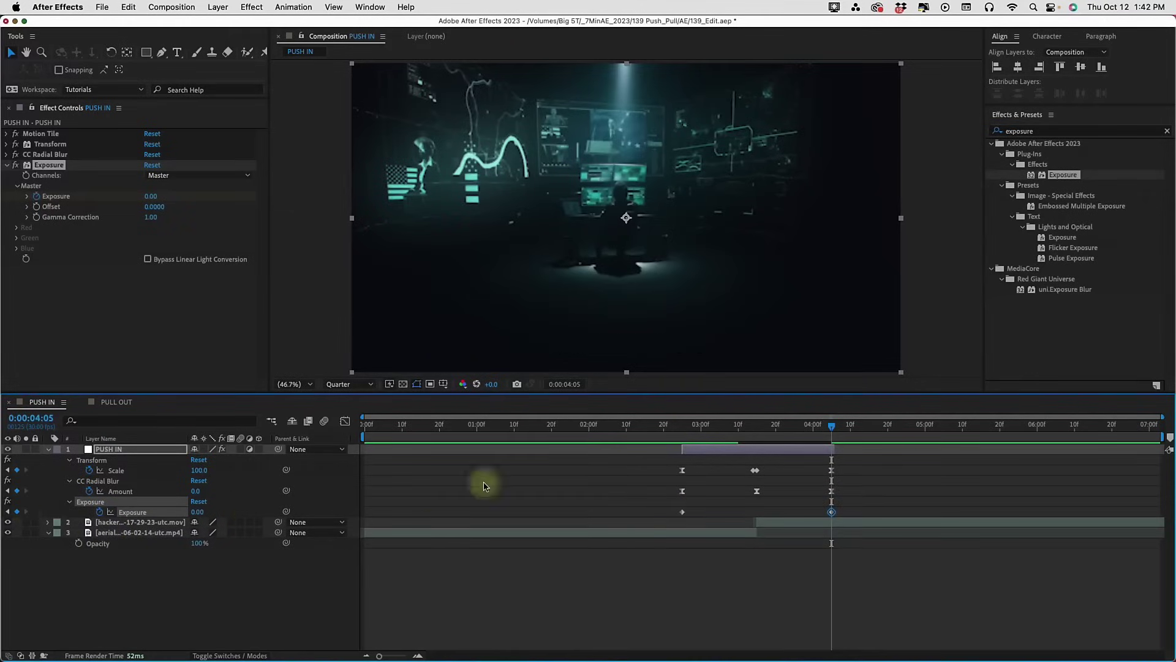
left_click(758, 429)
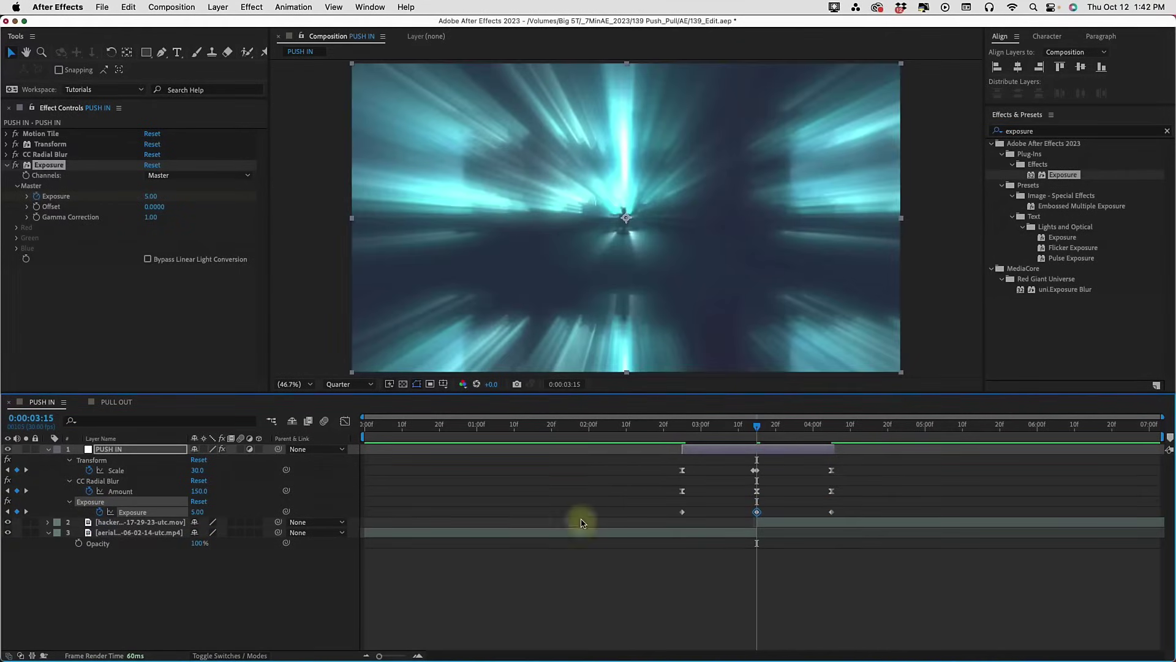
left_click_drag(674, 503, 885, 518)
left_click(345, 421)
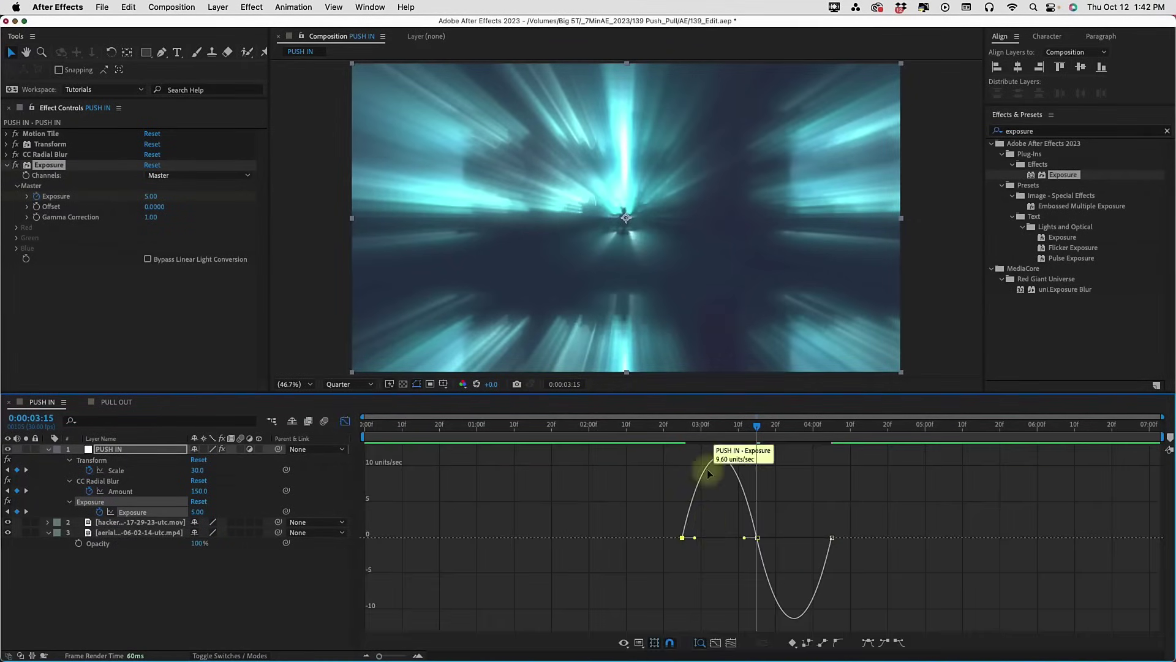
Step: Increase the influence on the first and last Exposure keyframes so the flash spikes at 3:15
left_click_drag(696, 542, 720, 540)
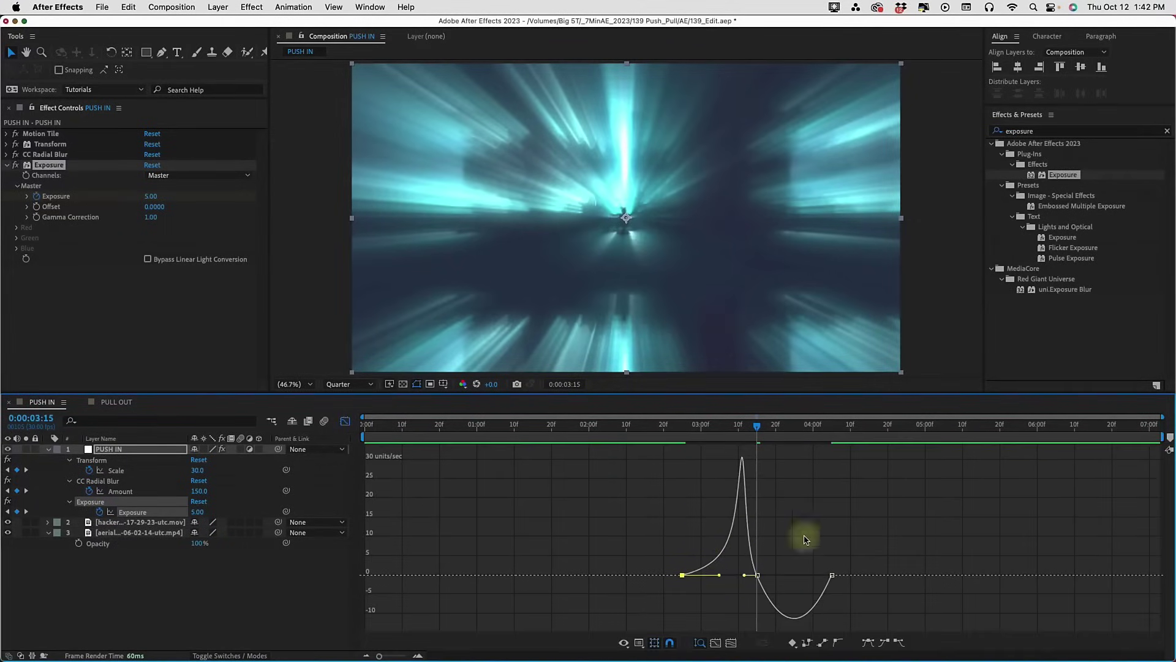
left_click_drag(834, 578, 794, 575)
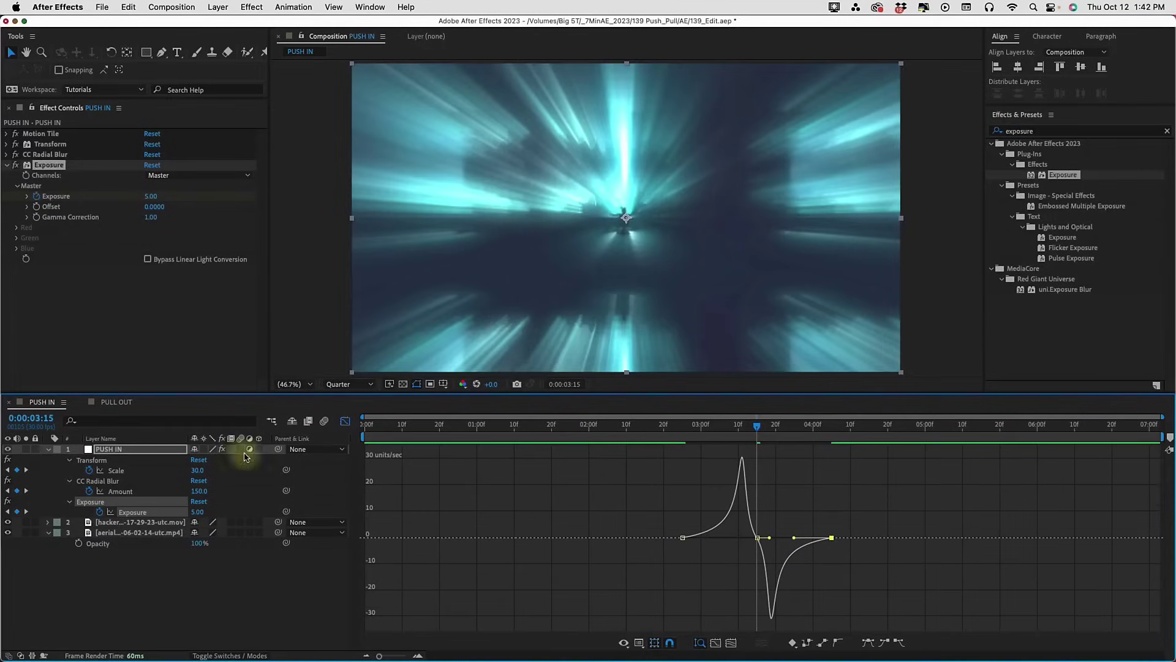
left_click(345, 421)
Step: Preview the transition from 2:25 and 2:14, then copy the PUSH IN adjustment layer
left_click_drag(688, 429, 682, 425)
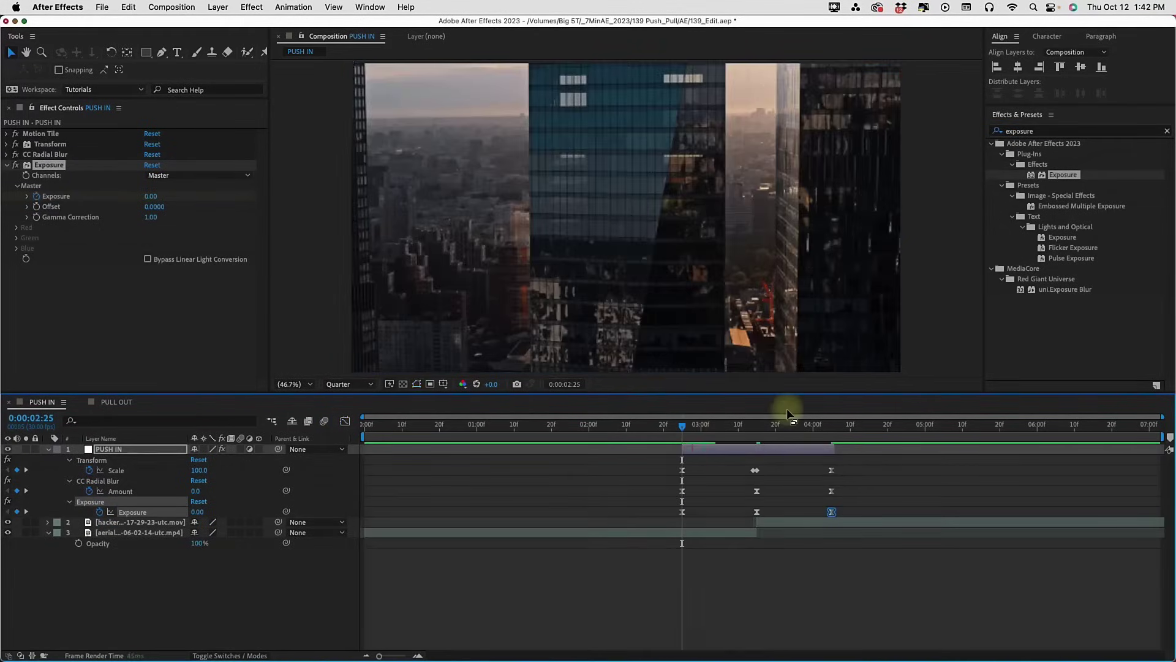
key("space")
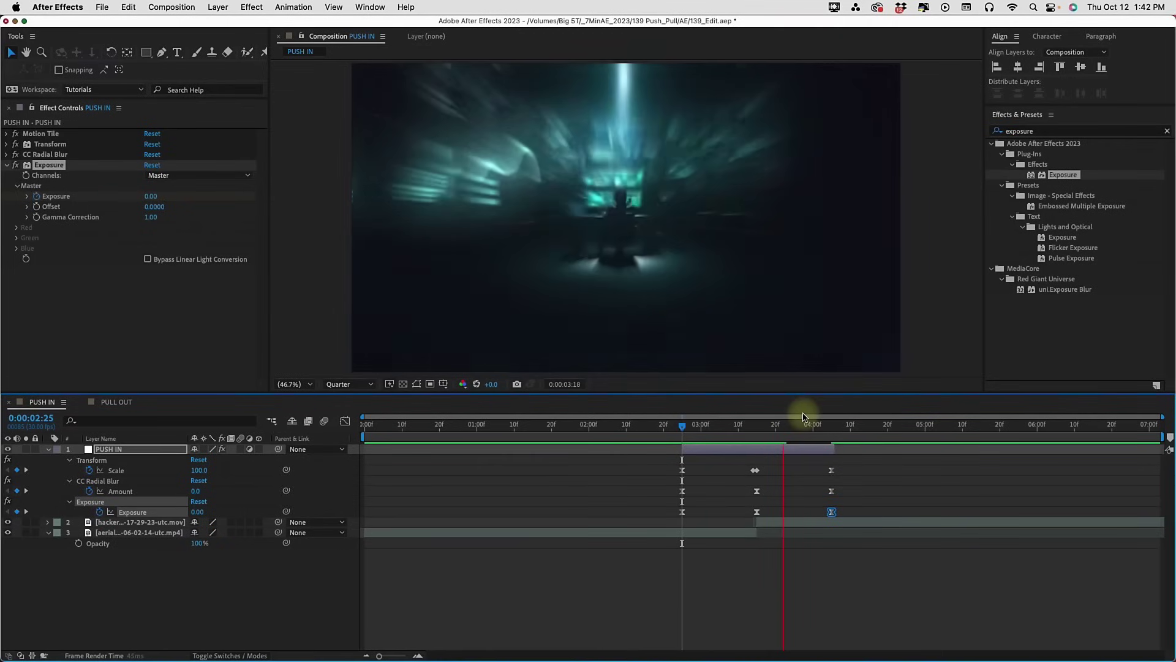
left_click(642, 427)
key("space")
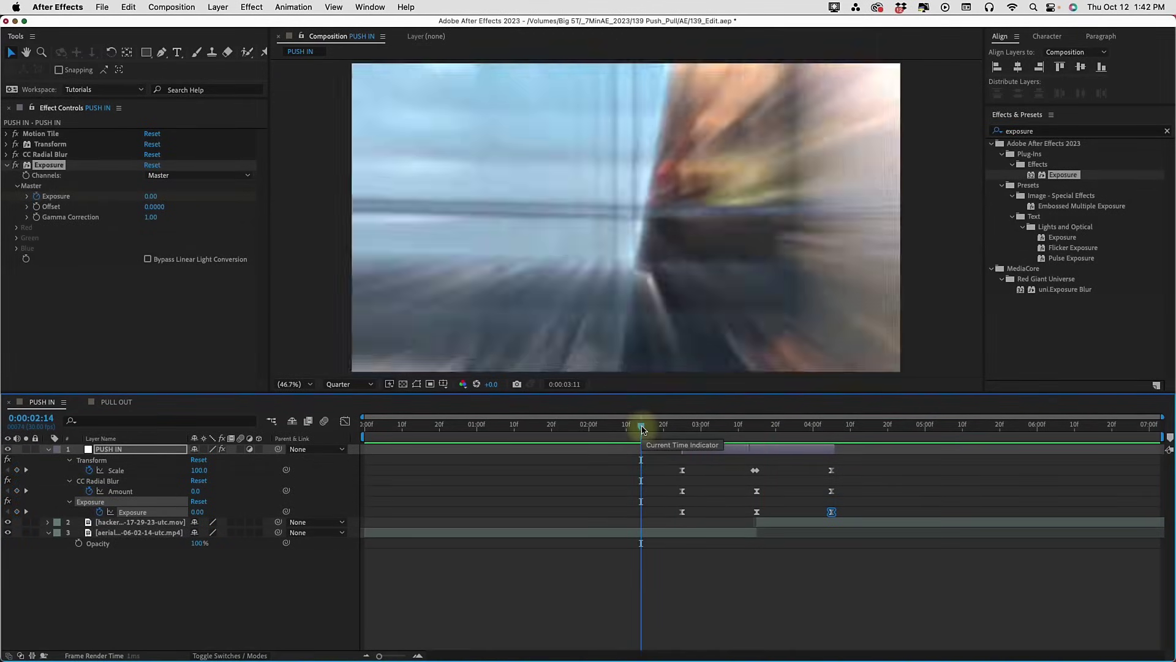
mouse_move(677, 427)
left_mouse_down()
mouse_move(841, 447)
mouse_move(704, 428)
mouse_move(688, 448)
mouse_move(685, 427)
left_mouse_up()
left_click(697, 453)
key("super+c")
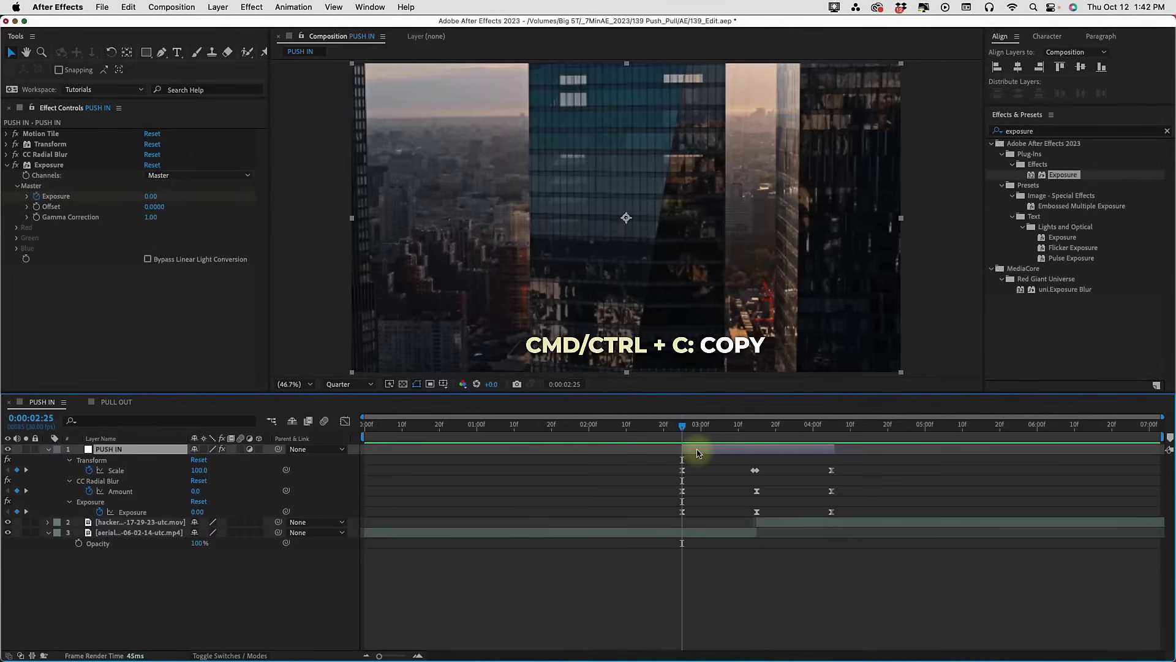
Step: Paste the adjustment layer into PULL OUT at 3:14 and select its three Scale keyframes
left_click(108, 401)
left_click_drag(770, 432, 758, 430)
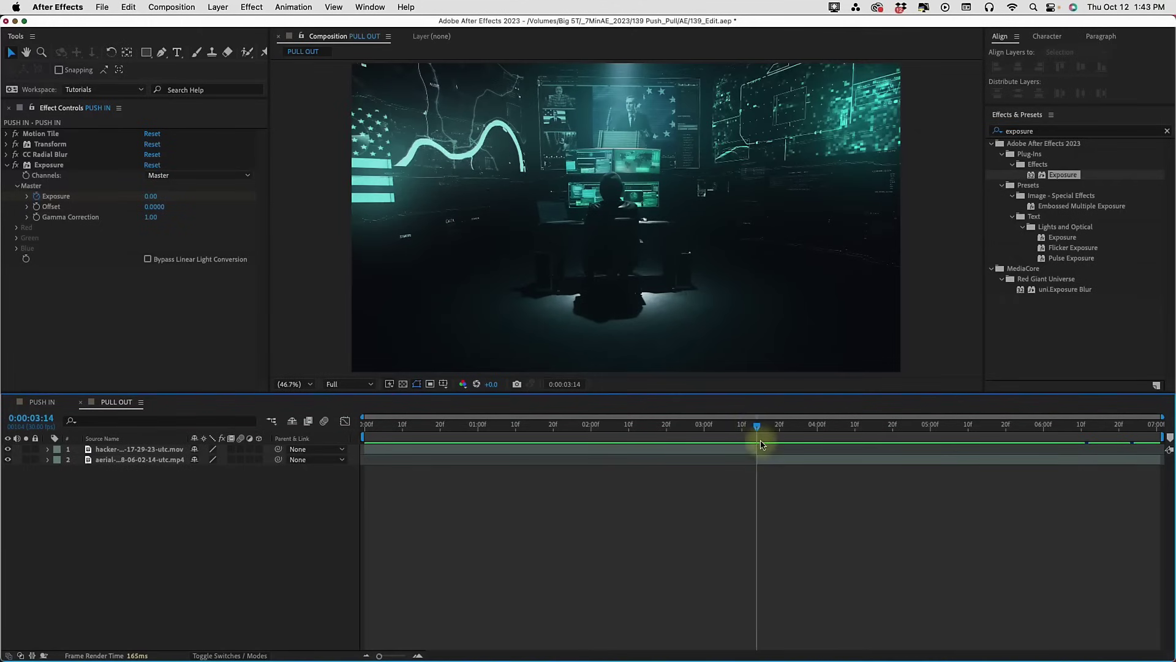
key("super+v")
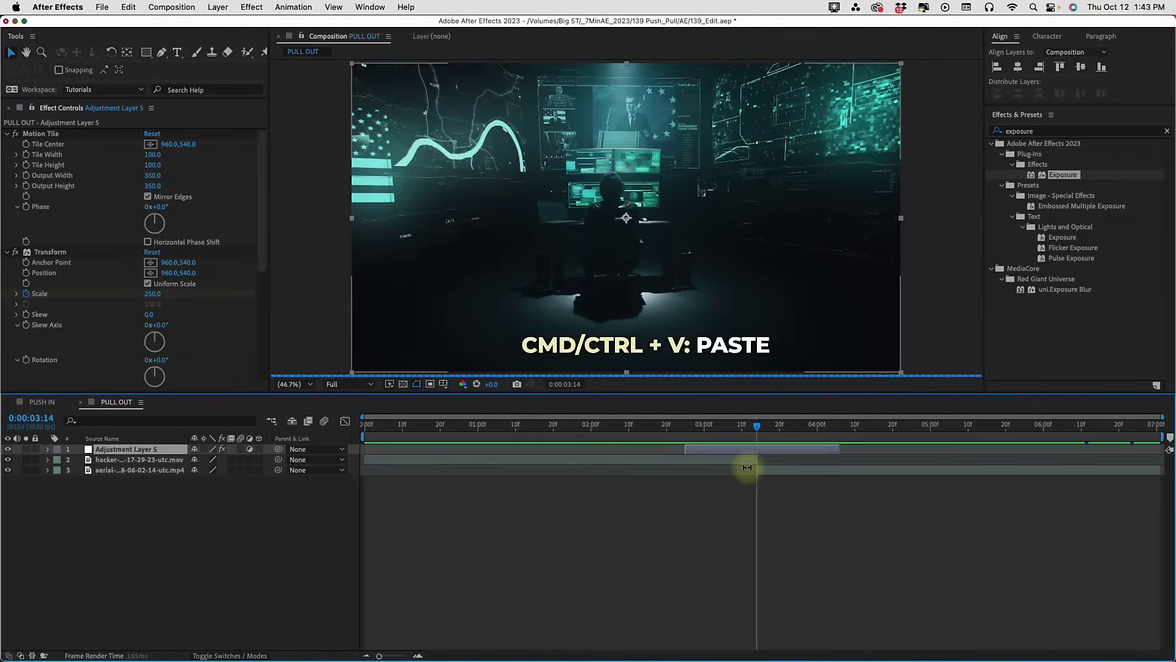
key("u")
left_click_drag(666, 468, 832, 478)
left_click_drag(757, 425, 686, 424)
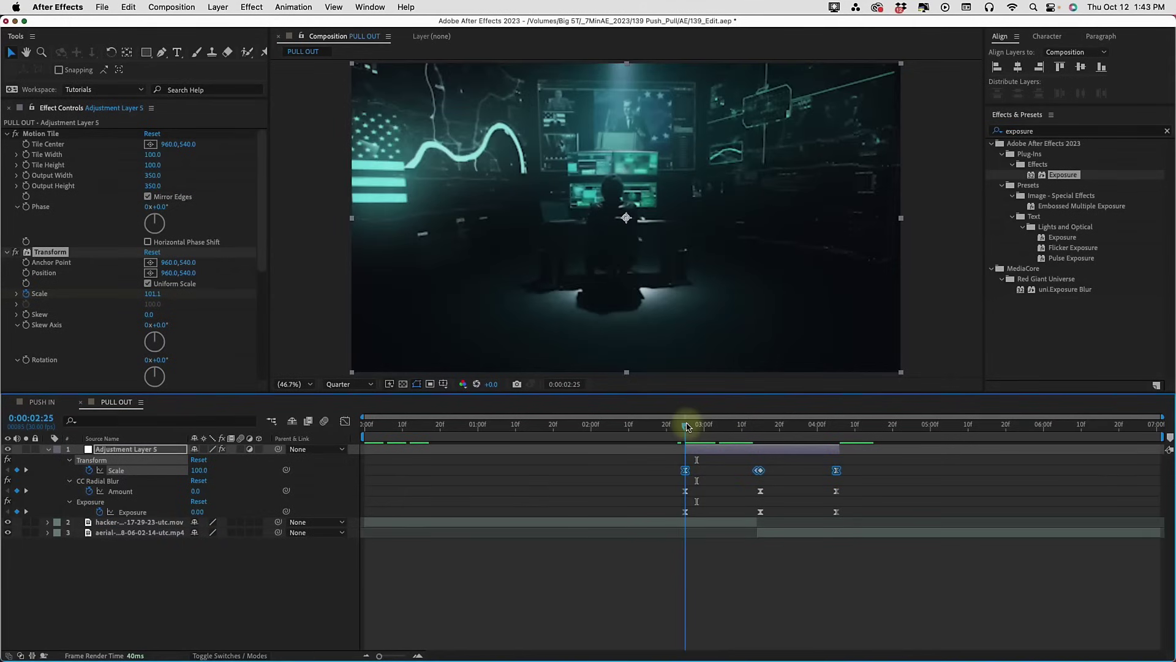
right_click(685, 473)
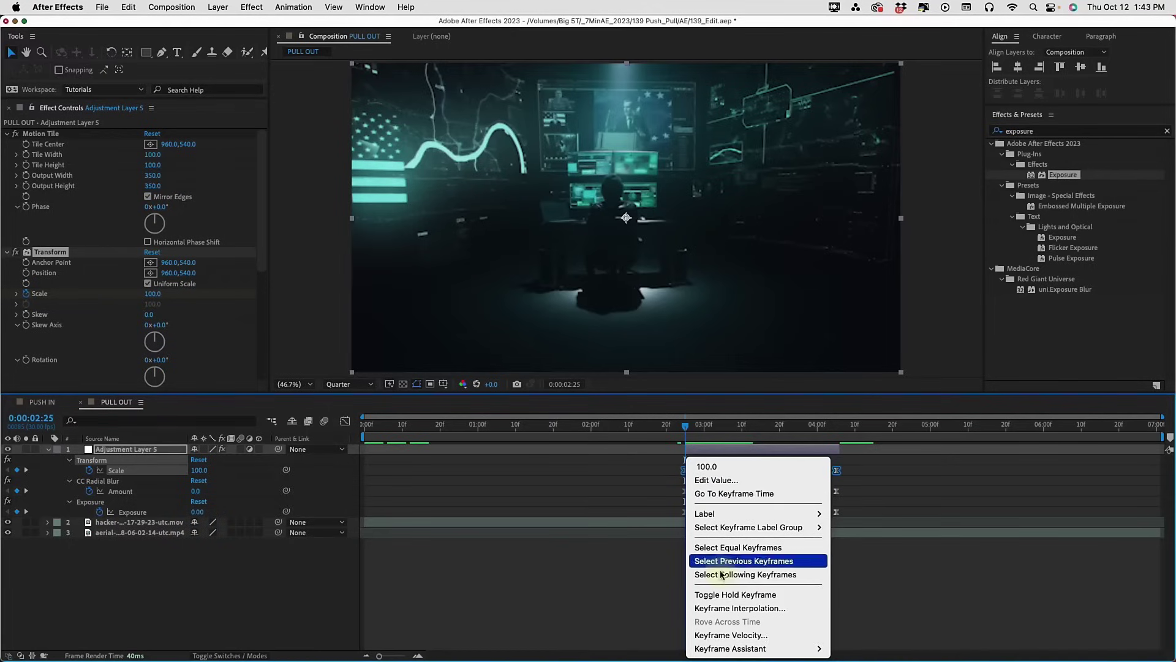
Step: Time-reverse the Scale keyframes, preview from 1:17, then return to the PUSH IN composition
mouse_move(751, 651)
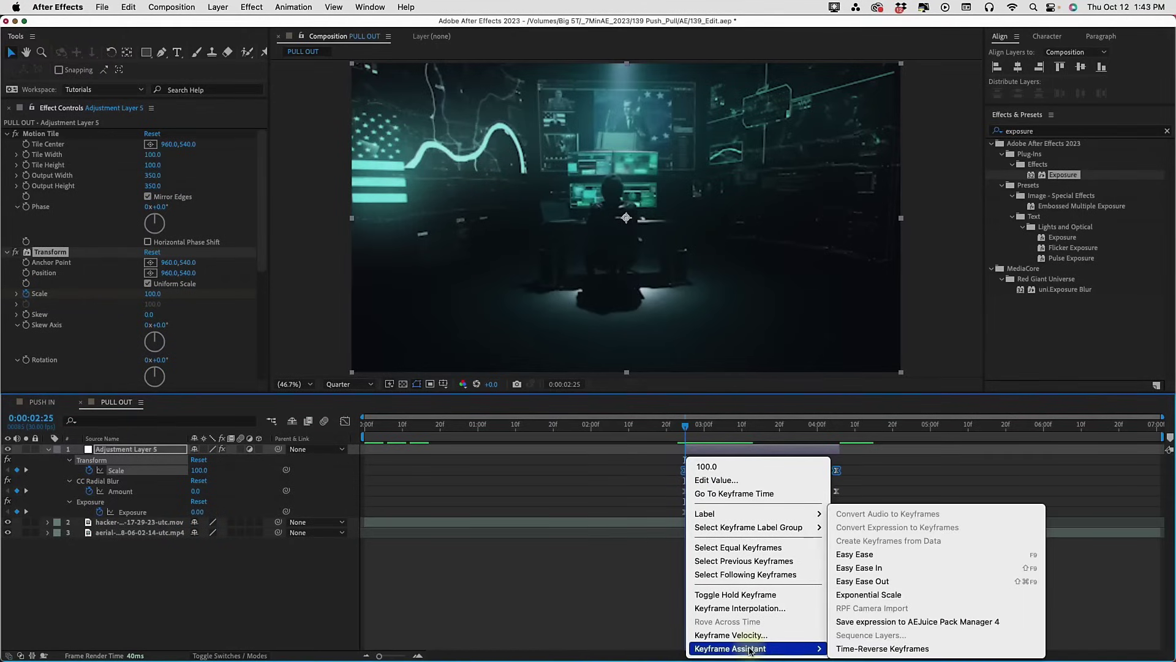
left_click(875, 649)
left_click(585, 415)
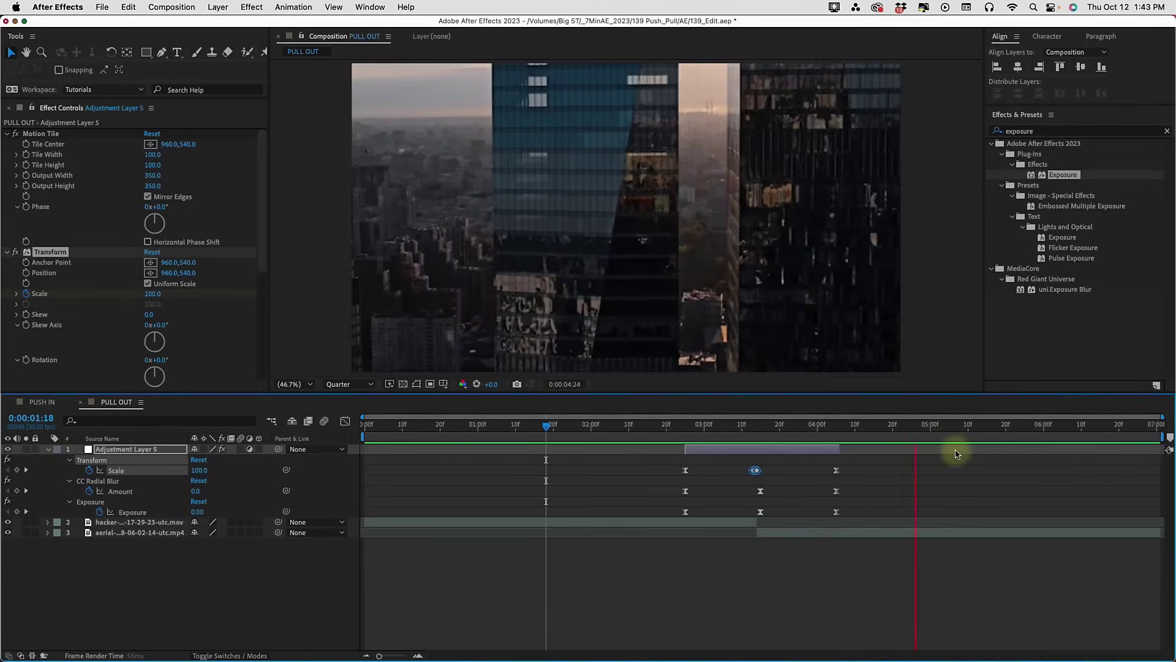
left_click_drag(550, 434, 755, 427)
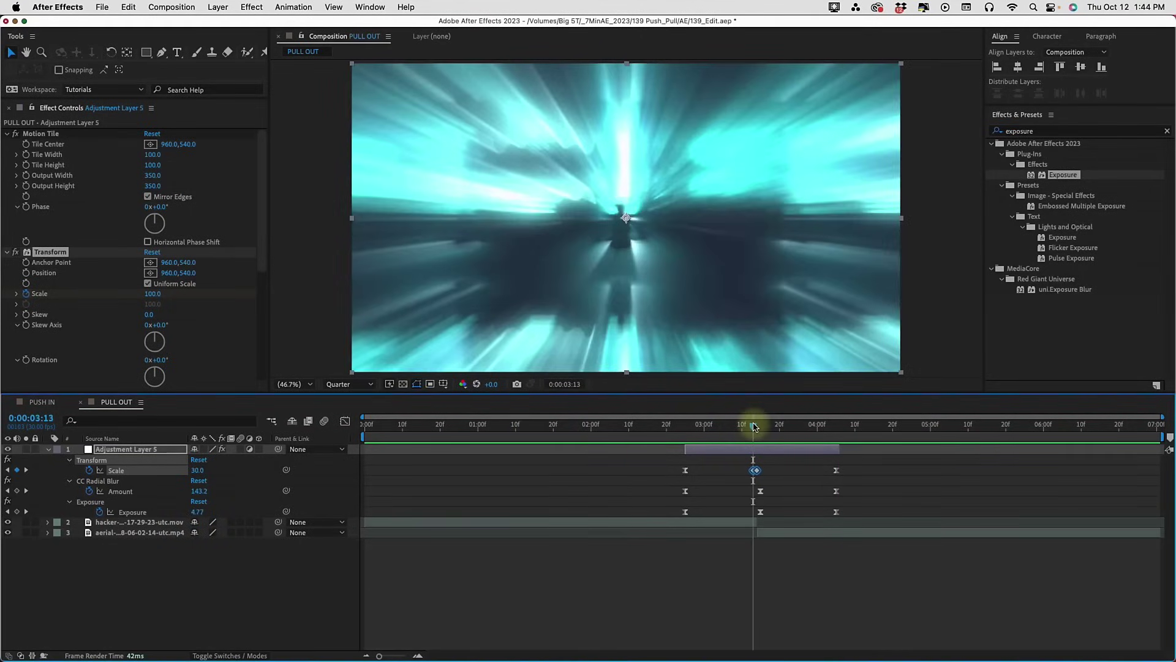
left_click(49, 402)
left_click(48, 451)
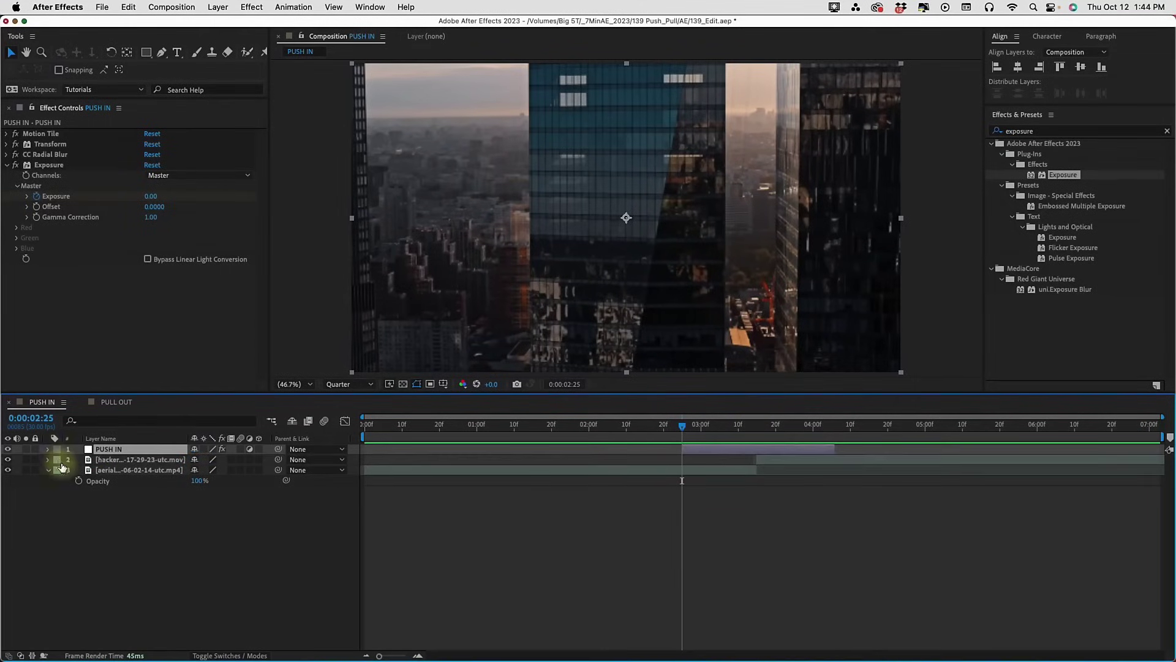
Step: Select PUSH IN's four effects, Motion Tile through Exposure, and create a new animation preset
key("e")
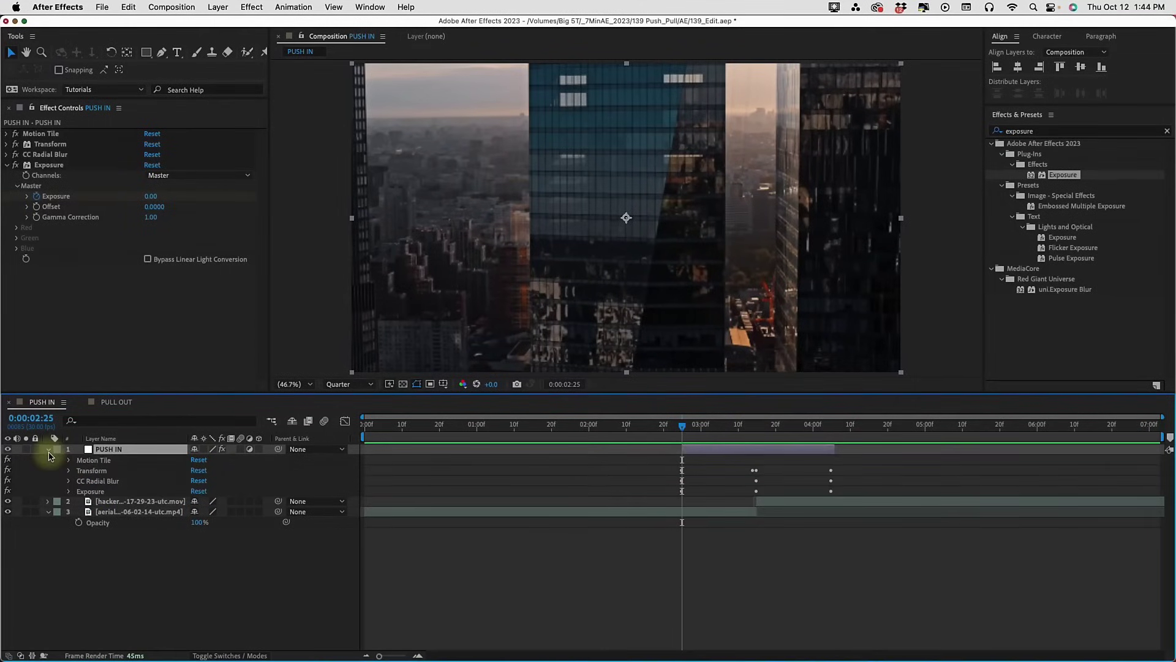
left_click(88, 464)
left_click(96, 491, "shift")
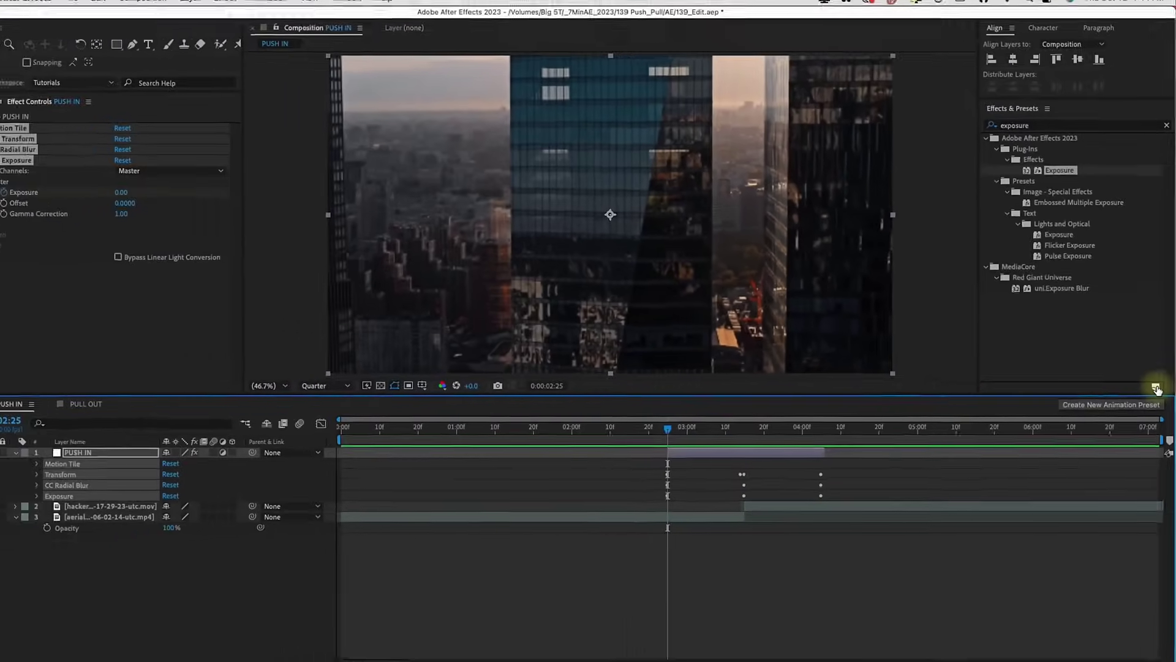
left_click(1141, 422)
left_click(135, 126)
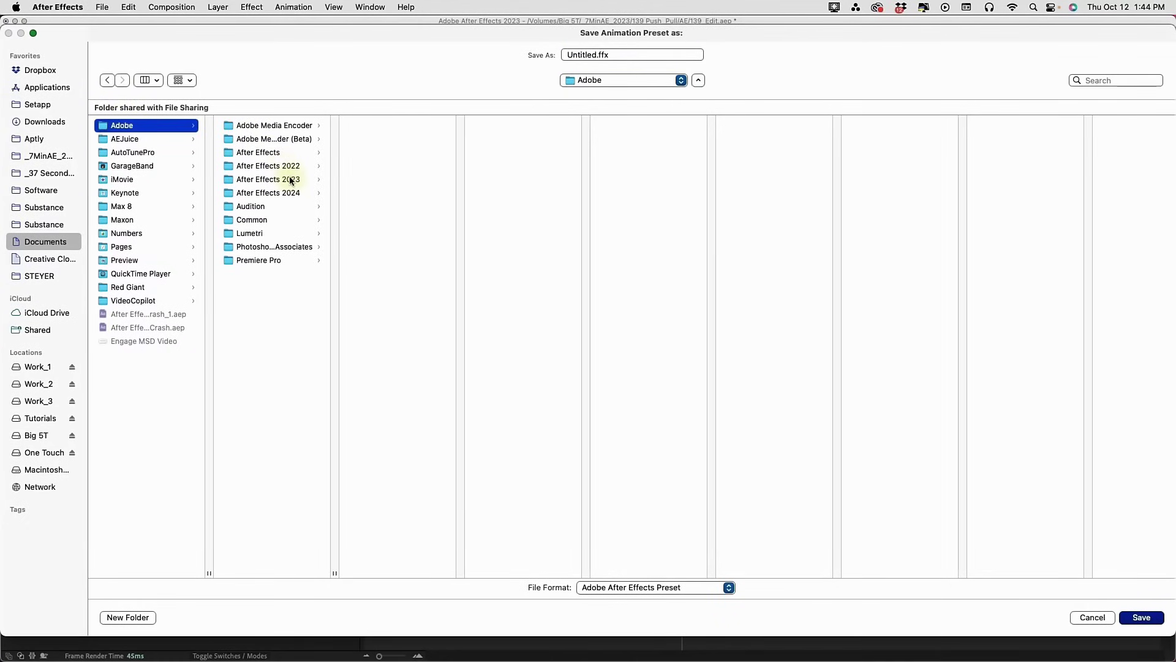
Step: Save the preset as Transition_PushIn.ffx in After Effects 2023 > User Presets > 7 Minute AE
left_click(291, 180)
left_click(396, 139)
left_click(507, 166)
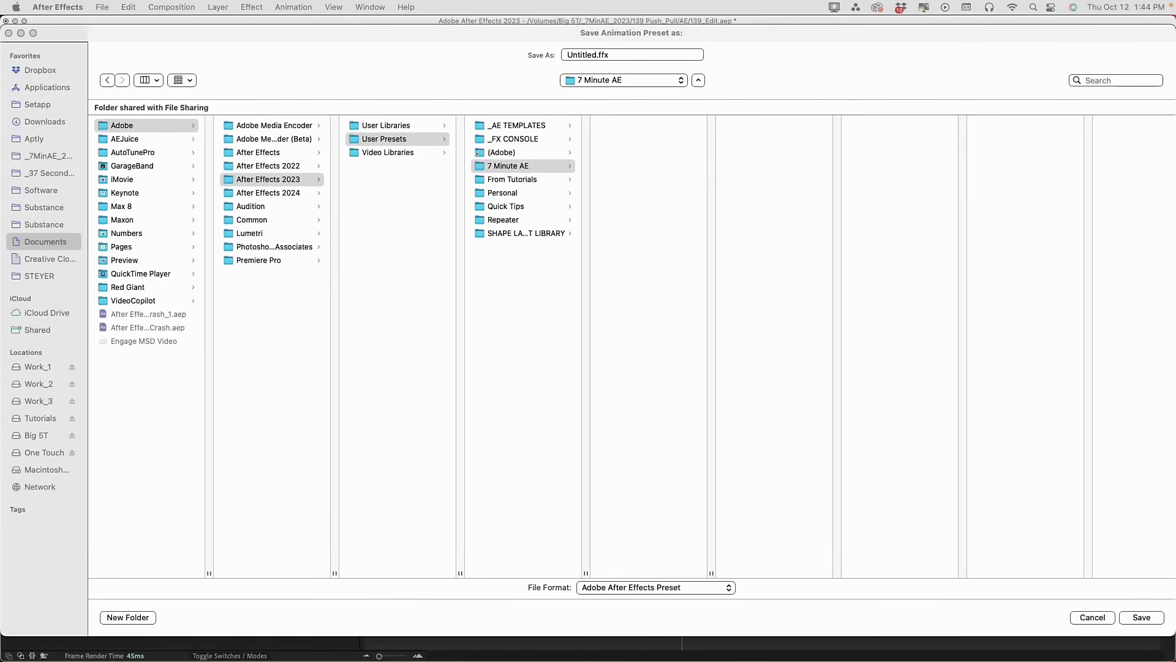
triple_click(634, 56)
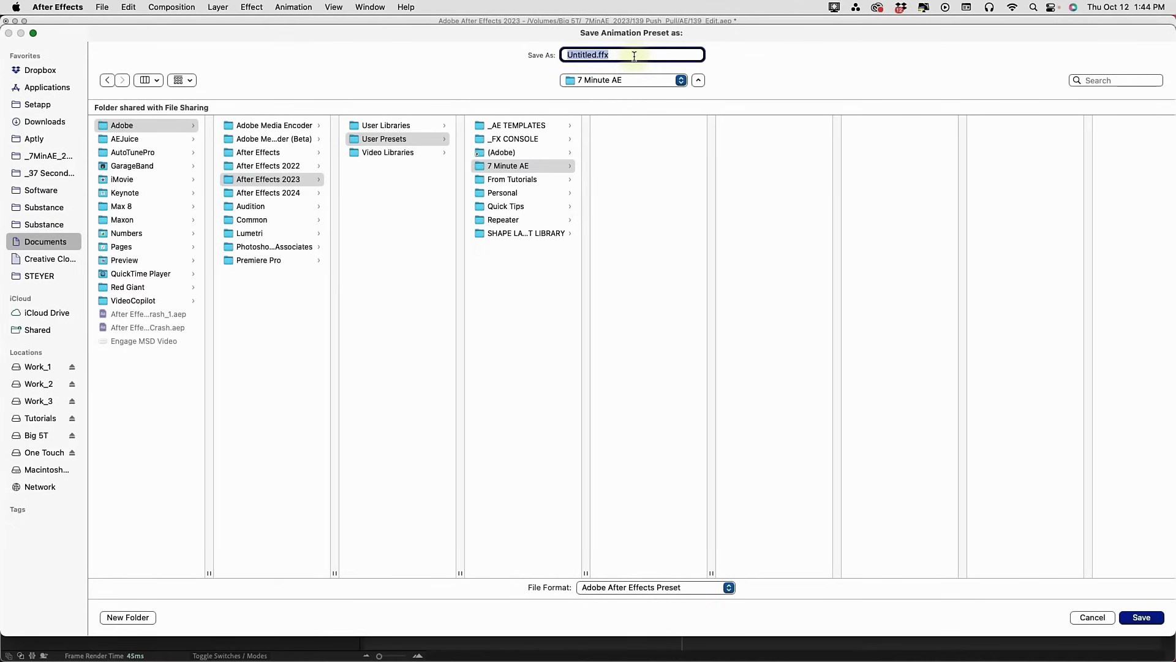
type("Transition_PushIn")
left_click(1138, 619)
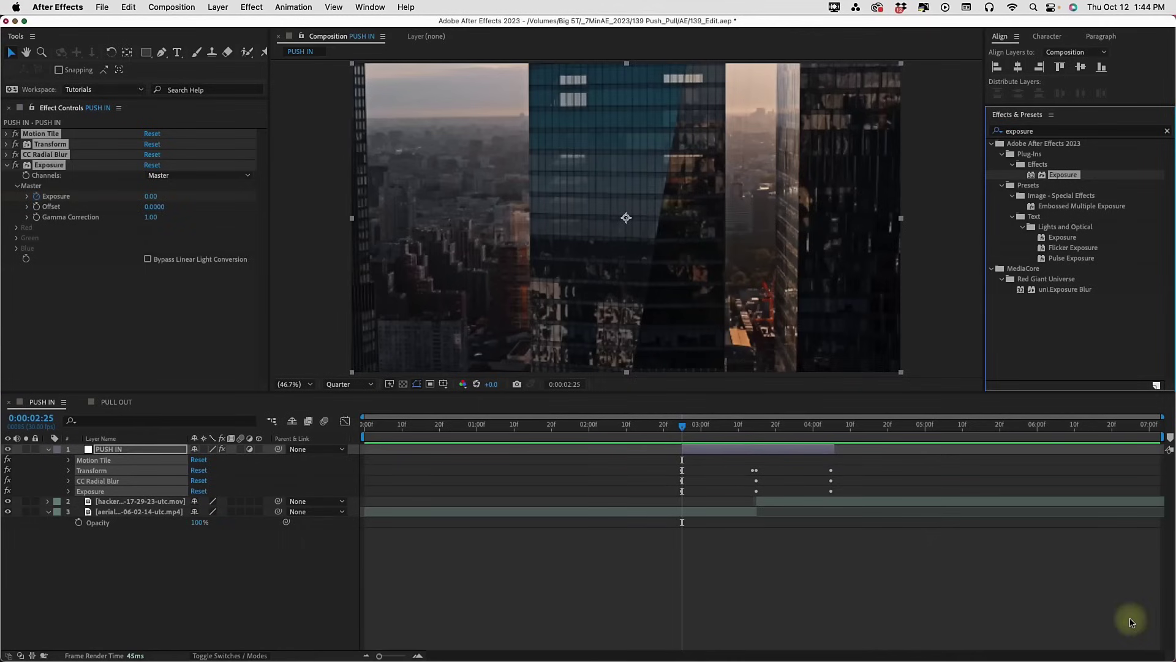
Step: In PULL OUT, select the adjustment layer's four effects from Motion Tile through Exposure
left_click(123, 401)
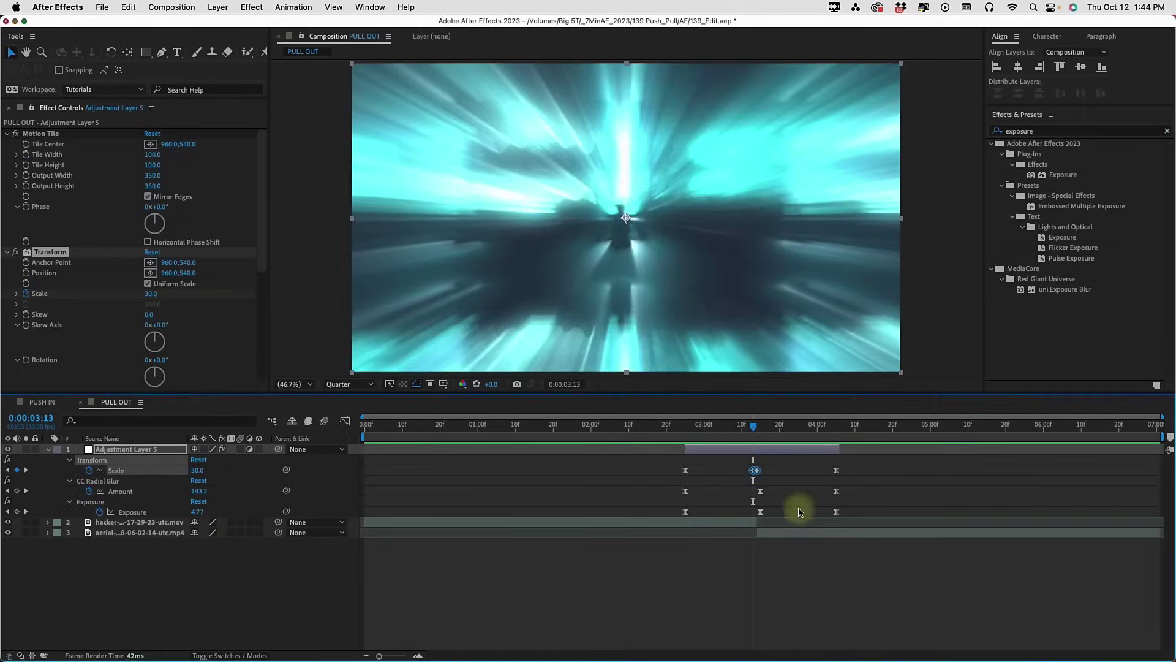
left_click(700, 443)
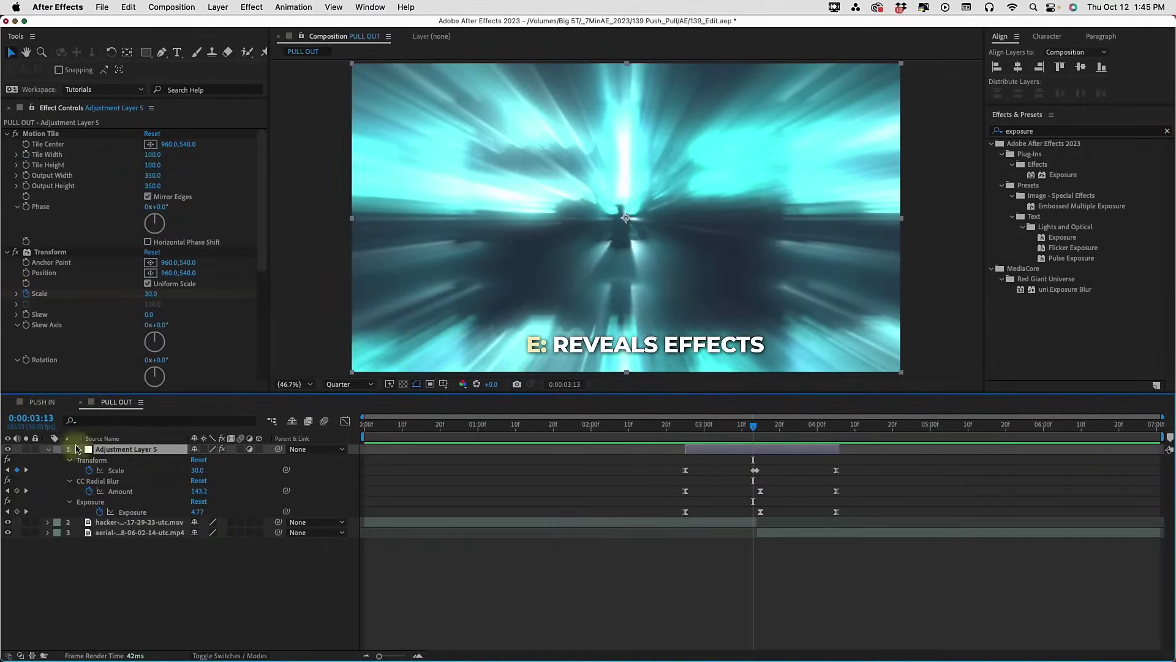
left_click(49, 449)
key("e")
left_click(92, 460)
left_click(92, 490, "shift")
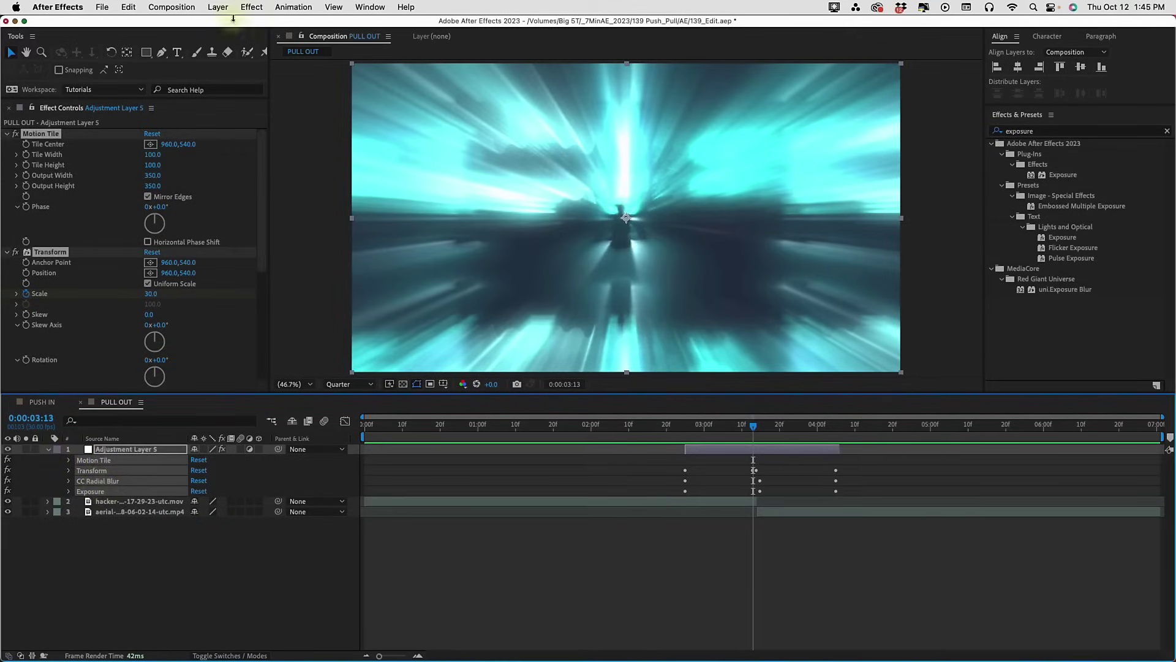
Step: Save the selected effects as the animation preset Transition_PullOut.ffx in 7 Minute AE
left_click(311, 9)
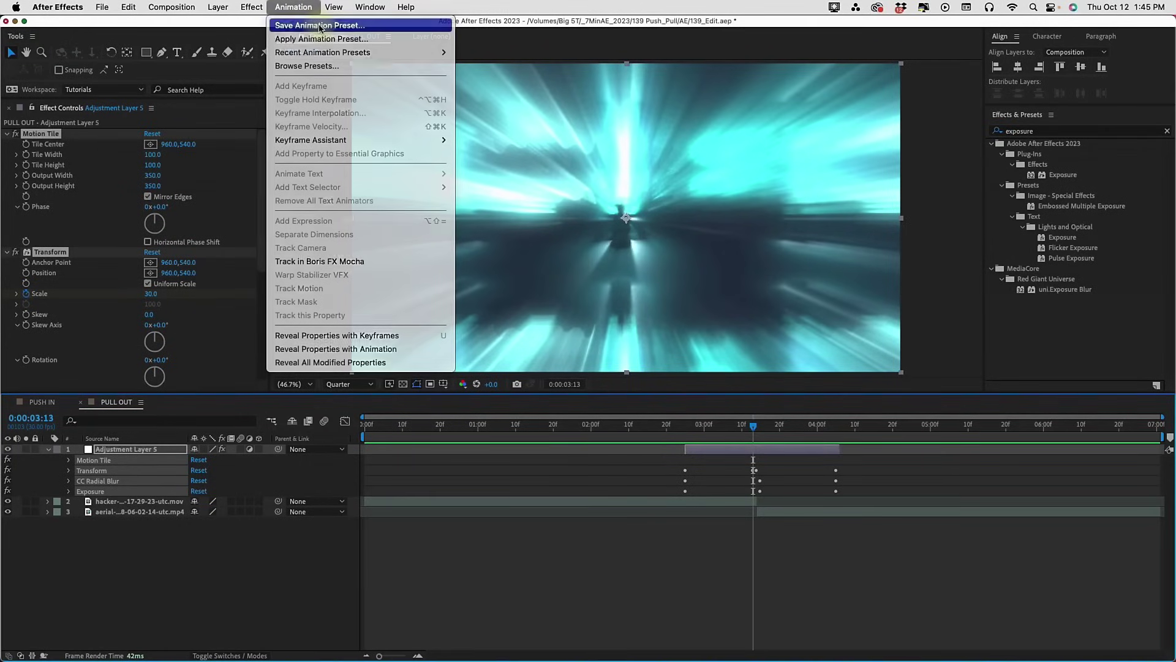
left_click(319, 25)
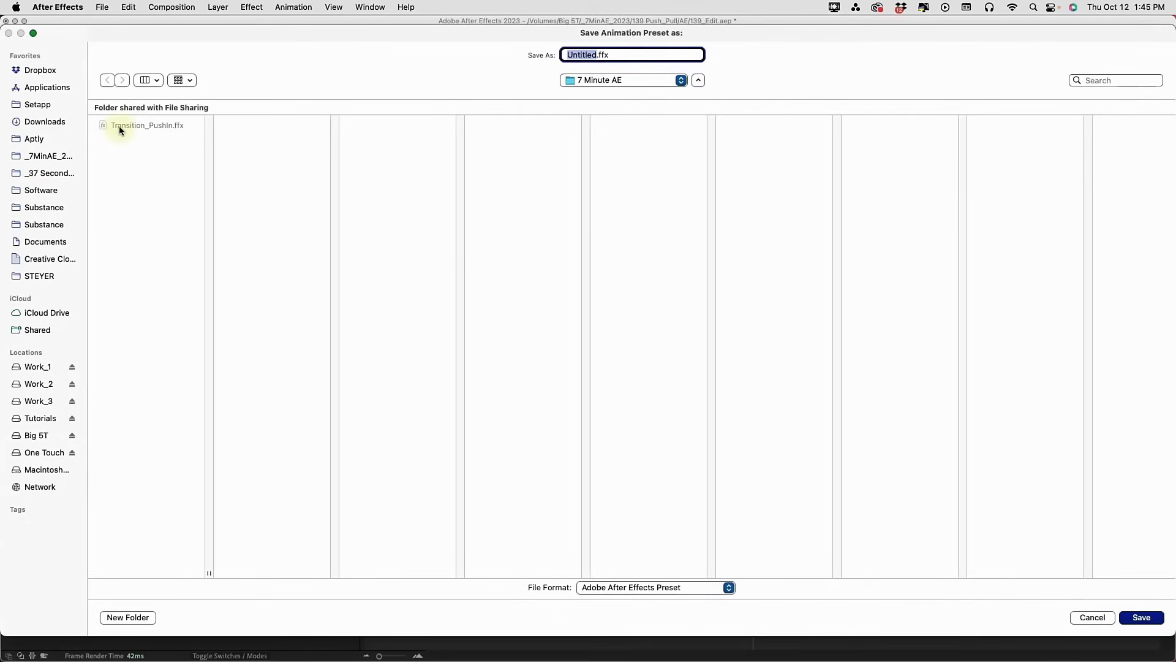
left_click(120, 125)
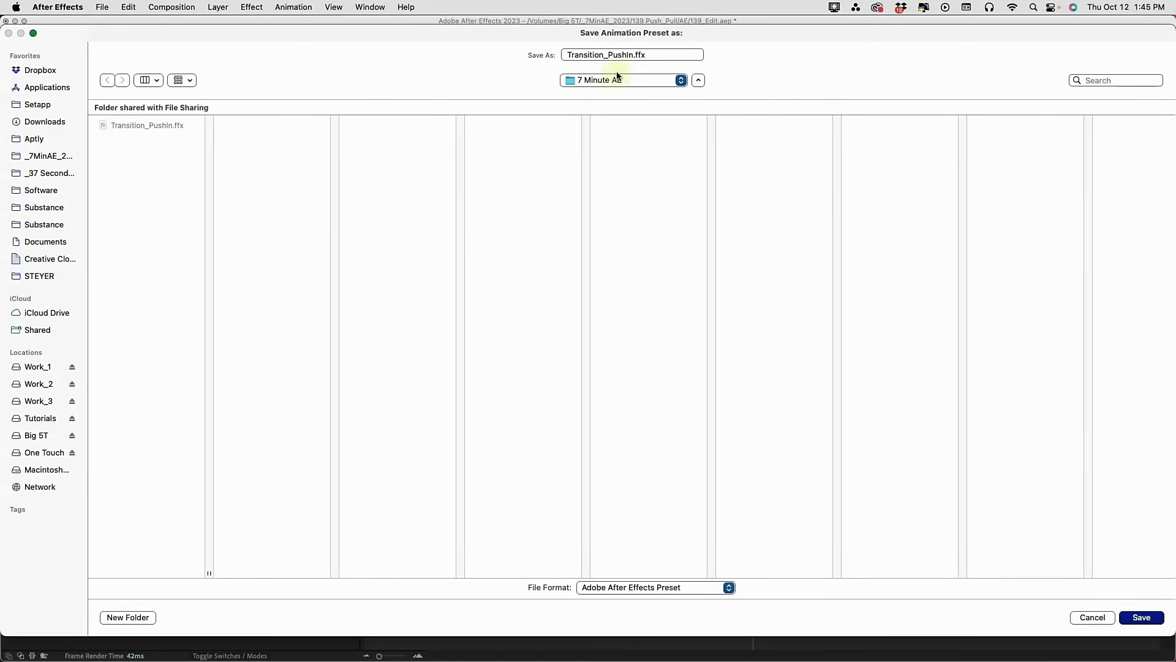
left_click(632, 54)
key("BackSpace")
key("BackSpace")
key("BackSpace")
key("BackSpace")
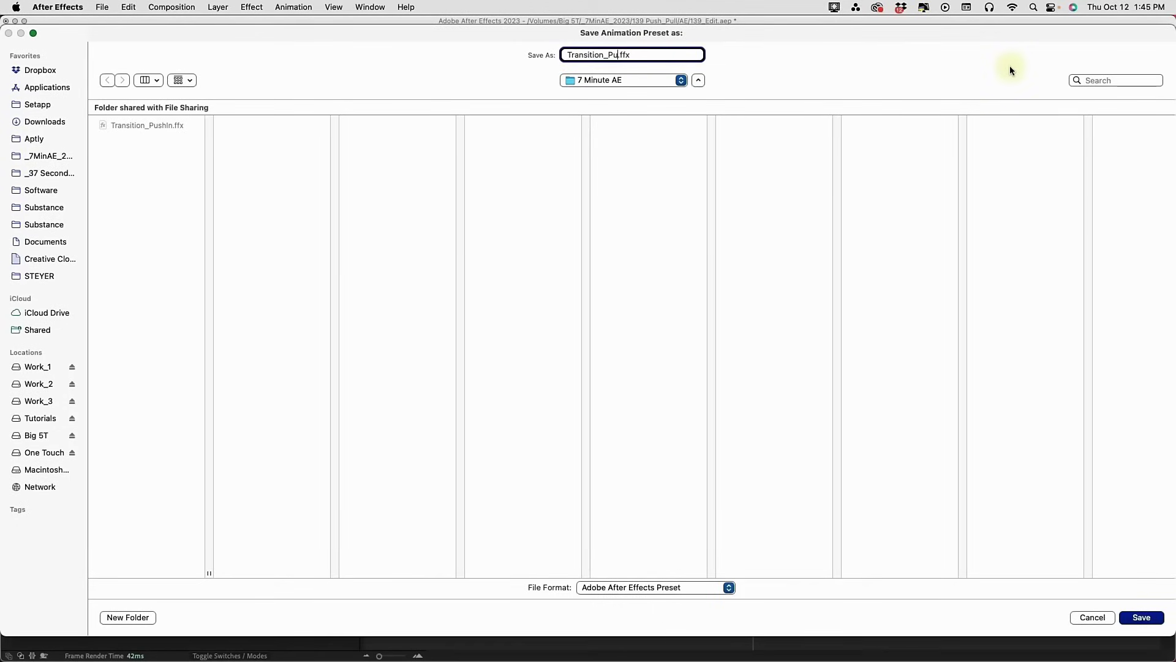
type("llOut")
key("Return")
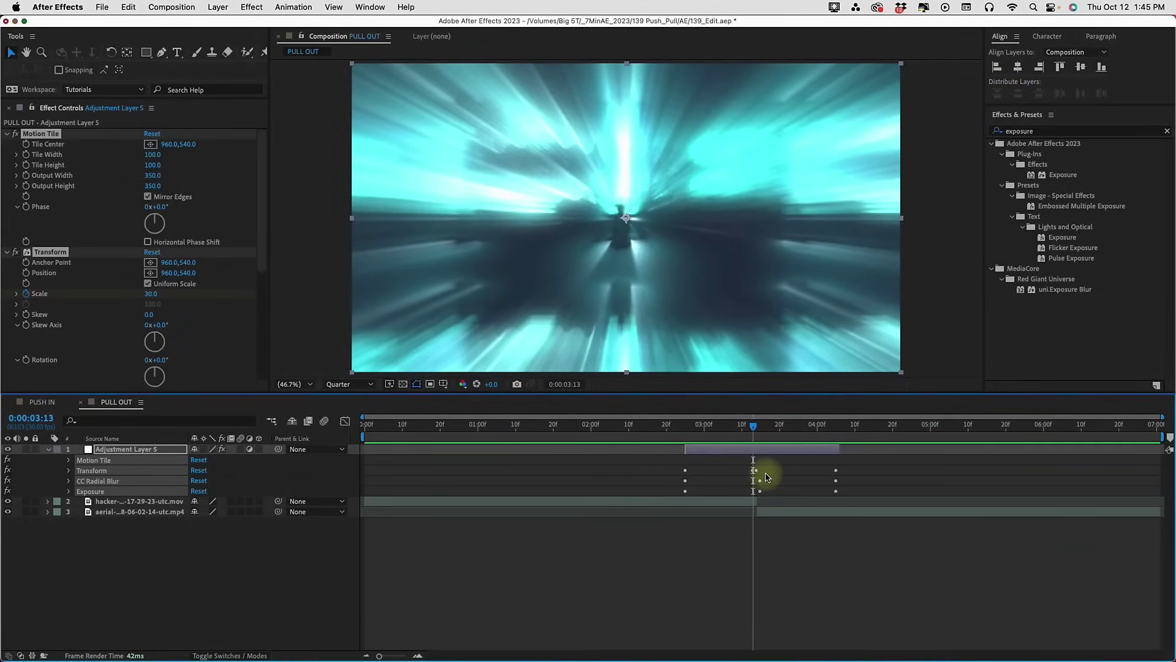
Step: Delete the transition adjustment layers from both the PULL OUT and PUSH IN comps
left_click(696, 450)
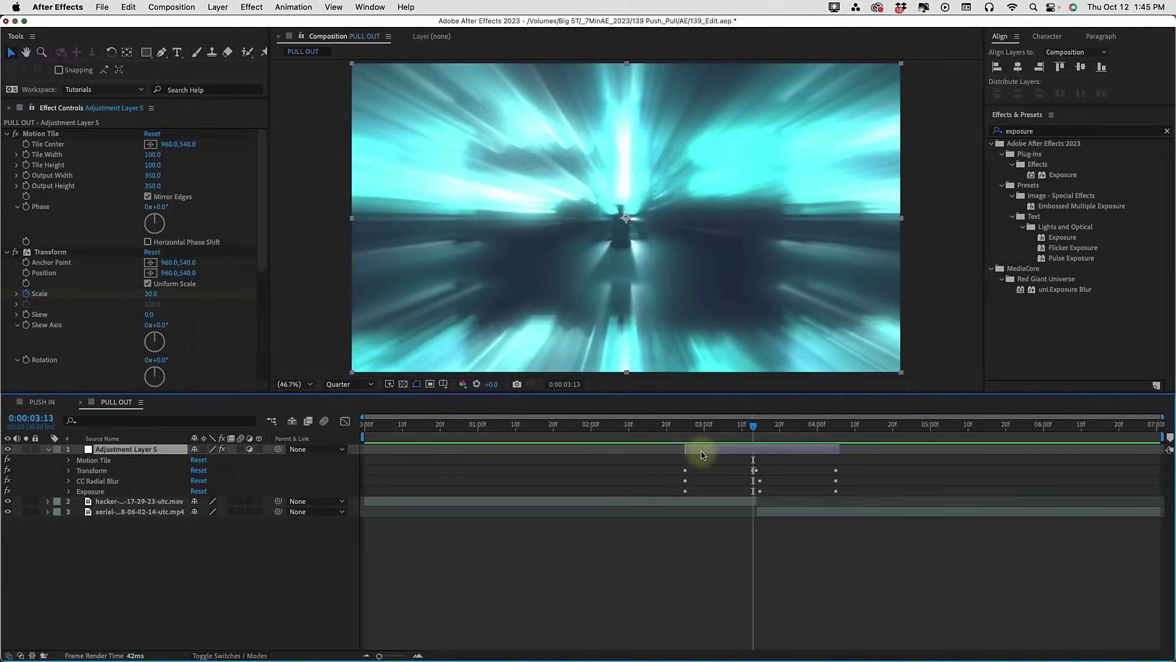
key("Delete")
left_click(43, 402)
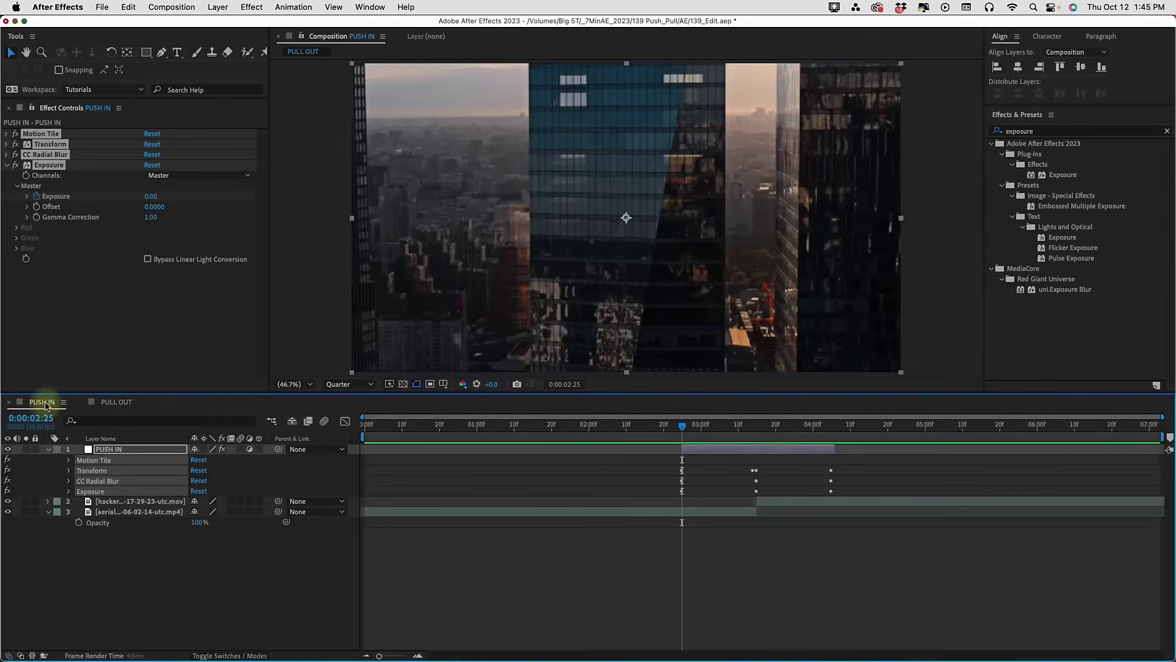
left_click(705, 451)
key("Delete")
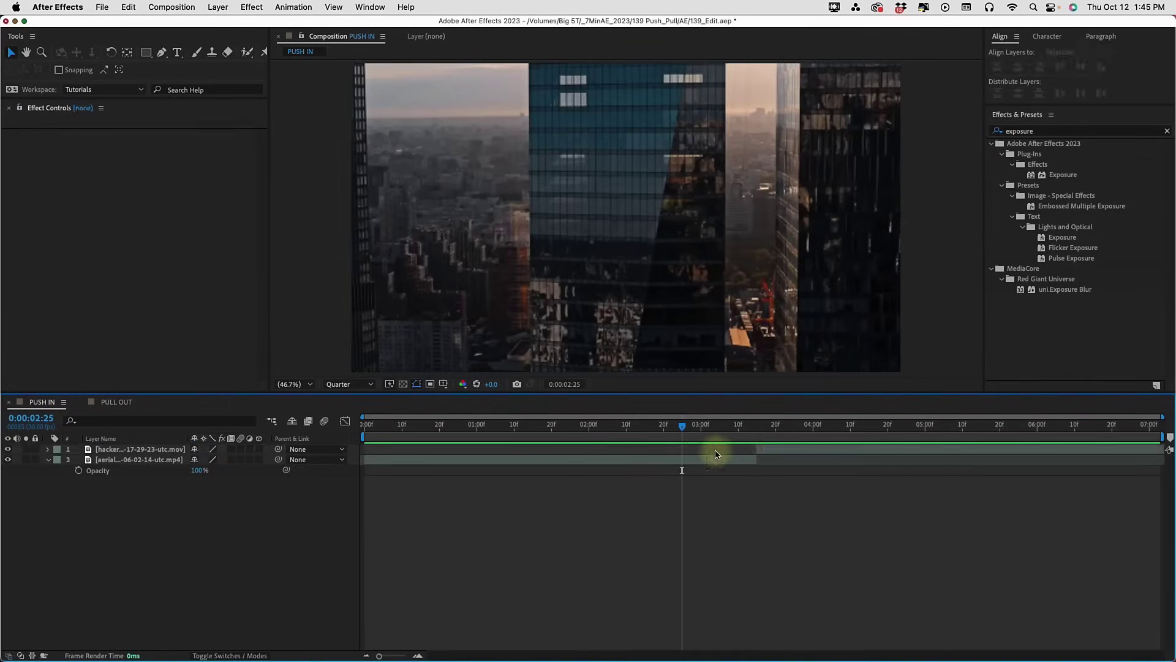
Step: Check the hacker footage around the 02:25 cut and clear the exposure preset search
left_click(777, 452)
key("shift+Page_Down")
key("shift+Page_Down")
key("shift+Page_Up")
key("shift+Page_Up")
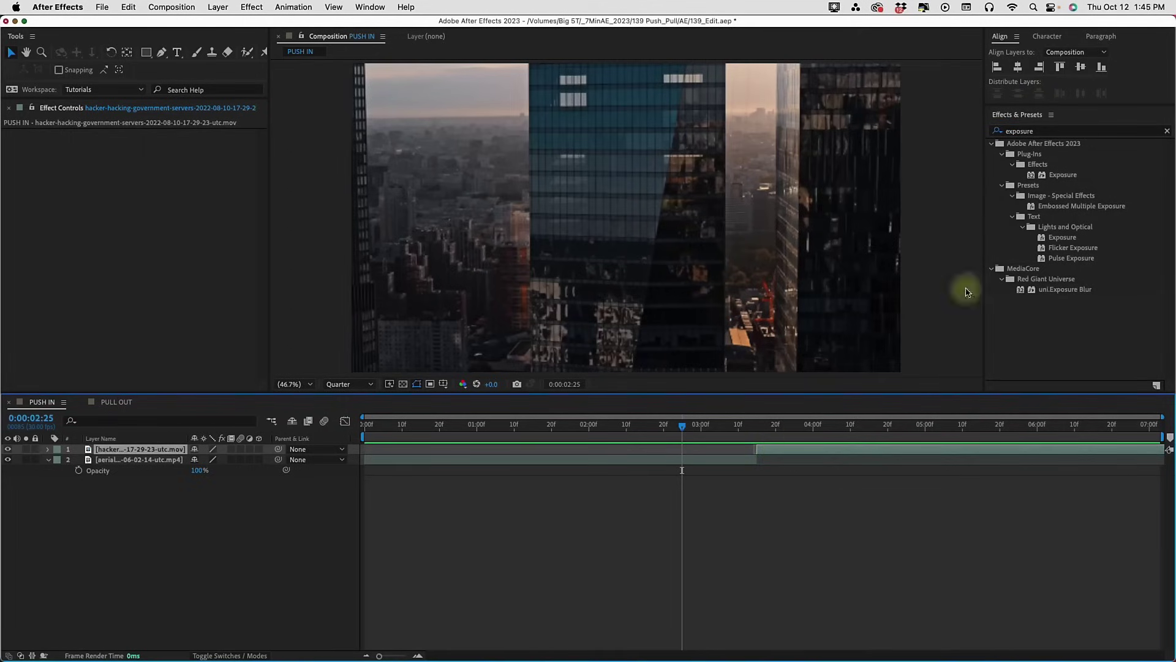
left_click(1166, 131)
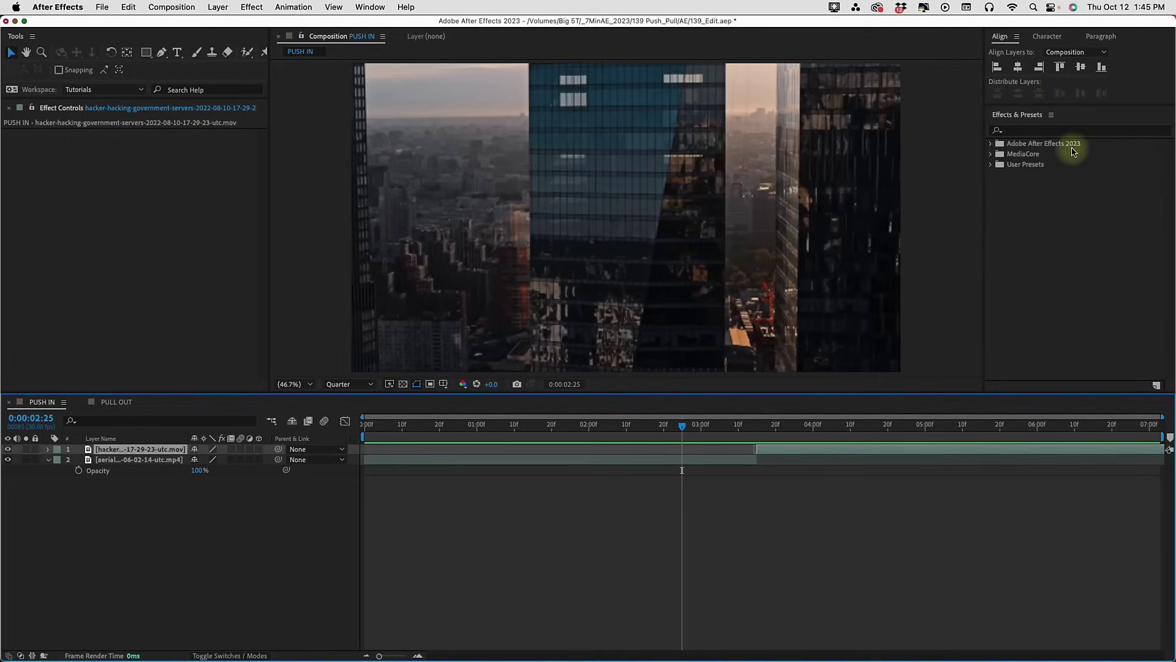
Step: Apply the Transition_PushIn preset from User Presets > 7 Minute AE to the PUSH IN comp
left_click(992, 165)
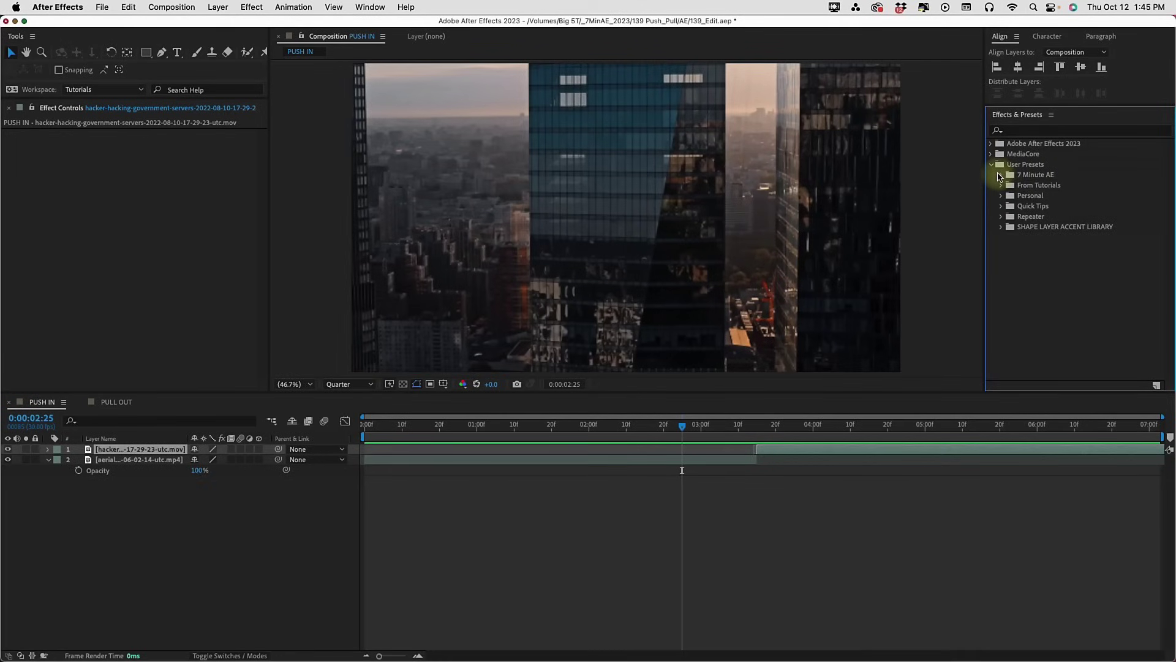
left_click(1001, 175)
double_click(1045, 195)
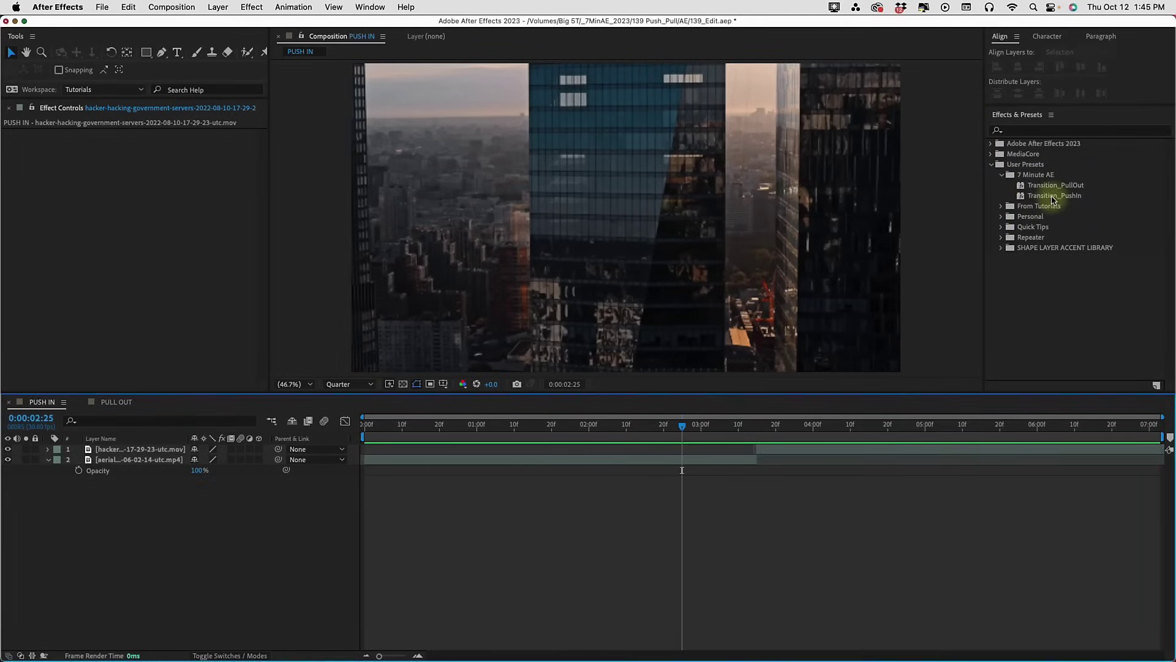
double_click(1048, 196)
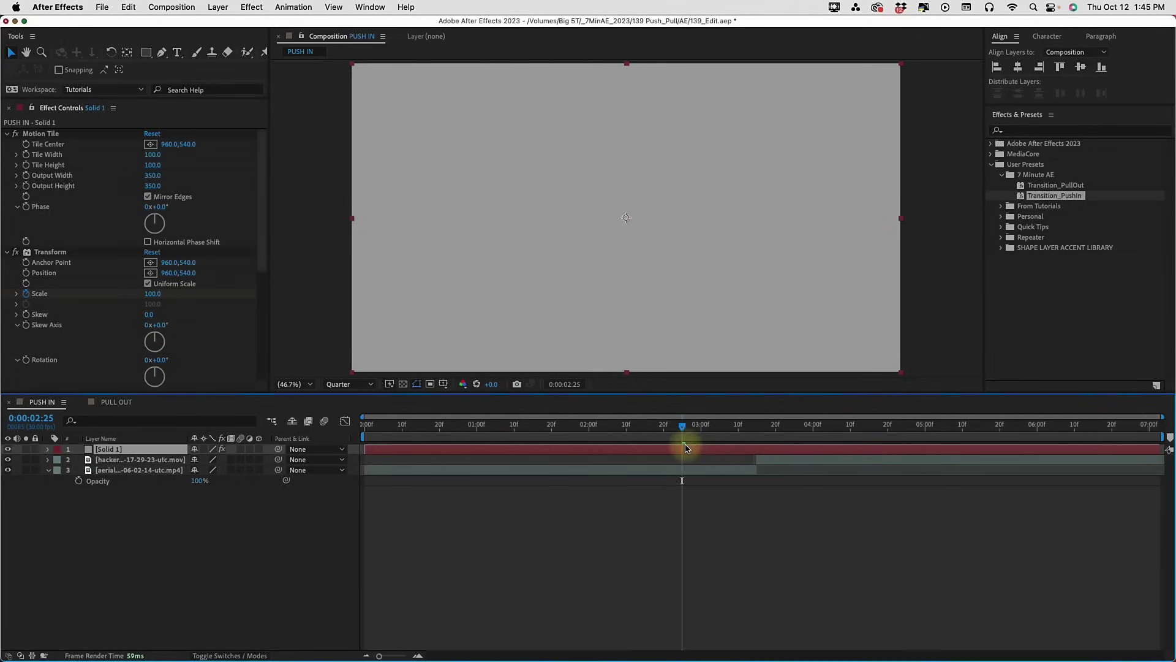
Step: Trim Solid 1 to run 02:25–04:05 and switch it to an adjustment layer
key("u")
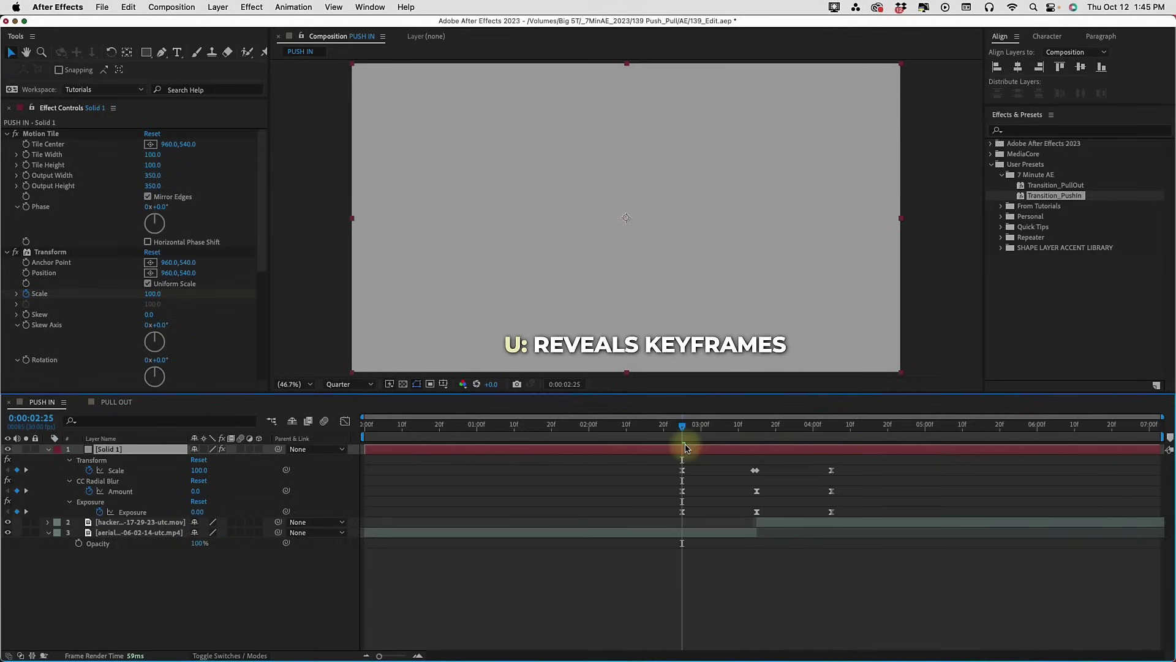
key("alt+bracketleft")
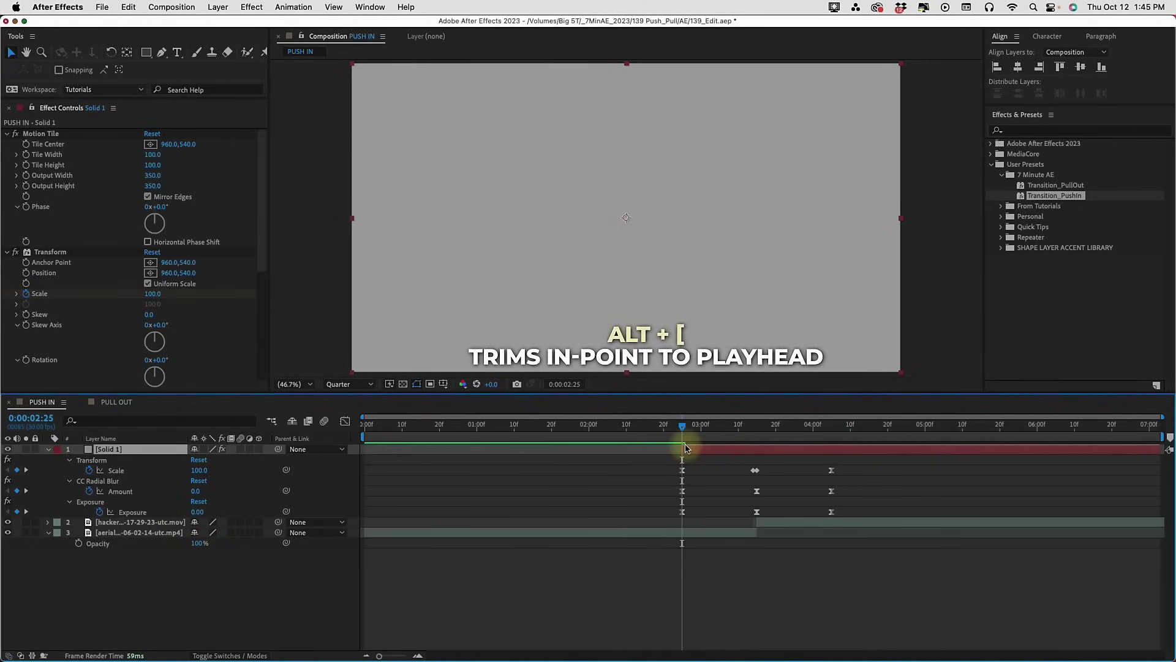
left_click(832, 433)
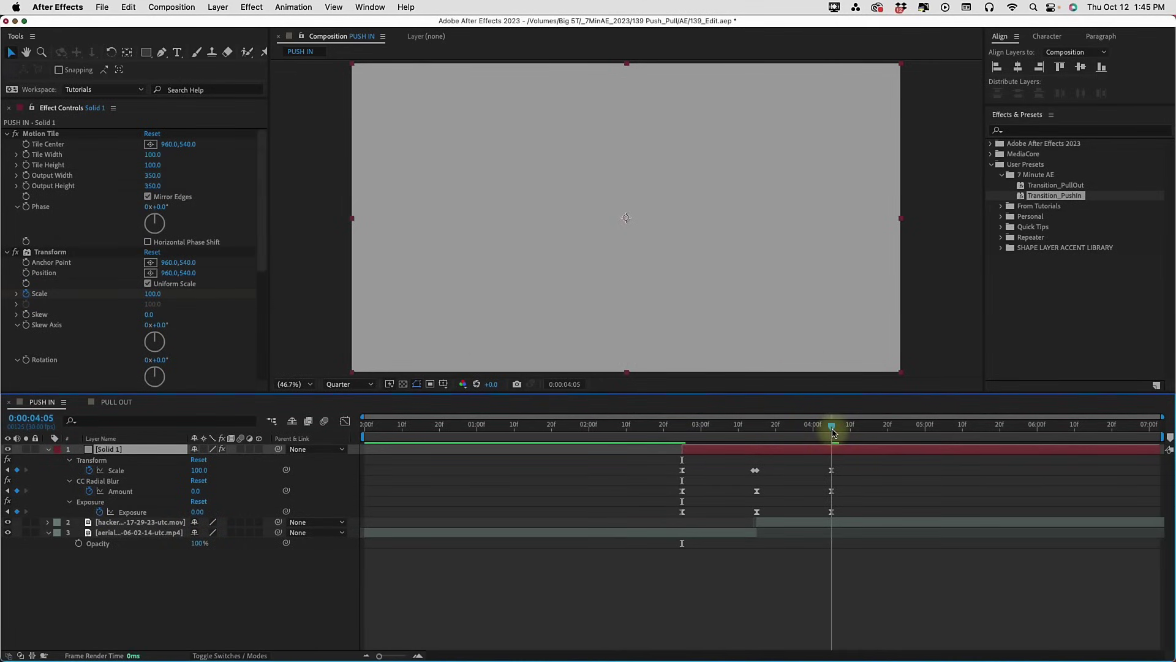
key("alt+bracketright")
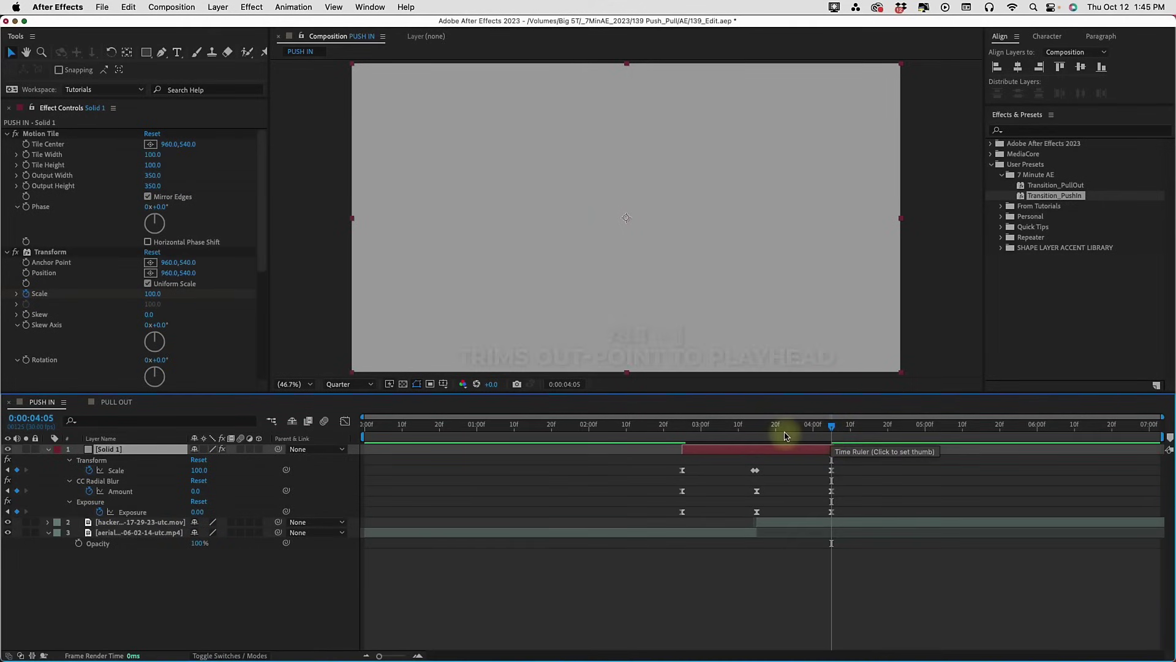
left_click(777, 432)
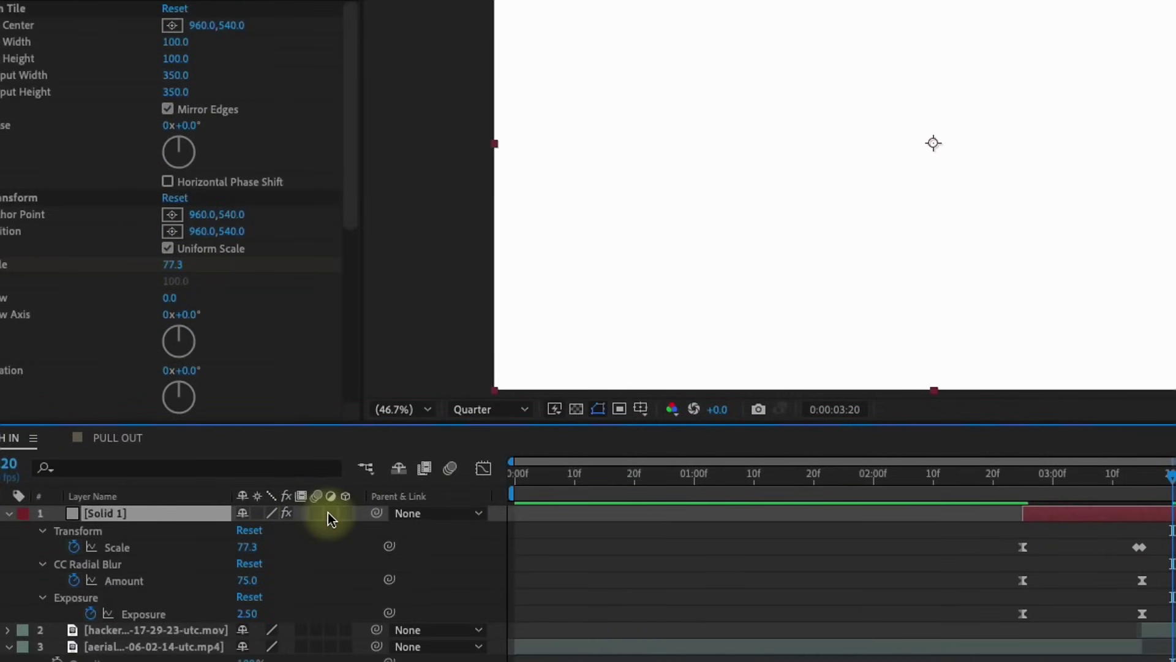
left_click(330, 513)
left_click(1029, 484)
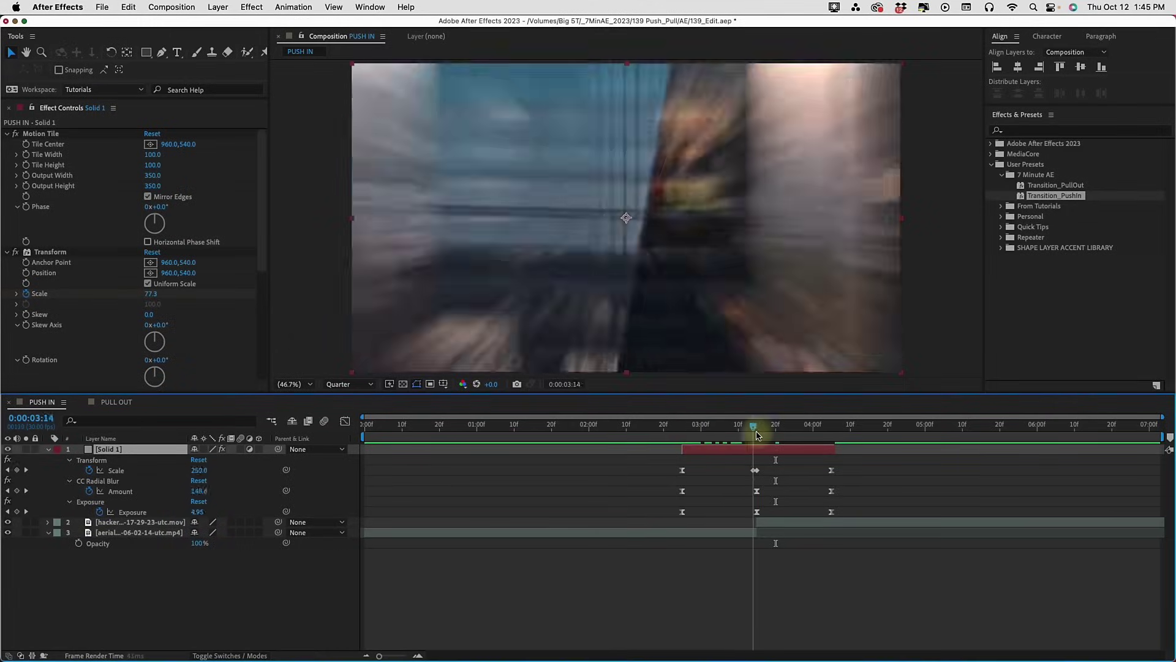
Step: In the PULL OUT comp at 02:24, apply the Transition_PullOut preset to create Solid 4
left_click(109, 402)
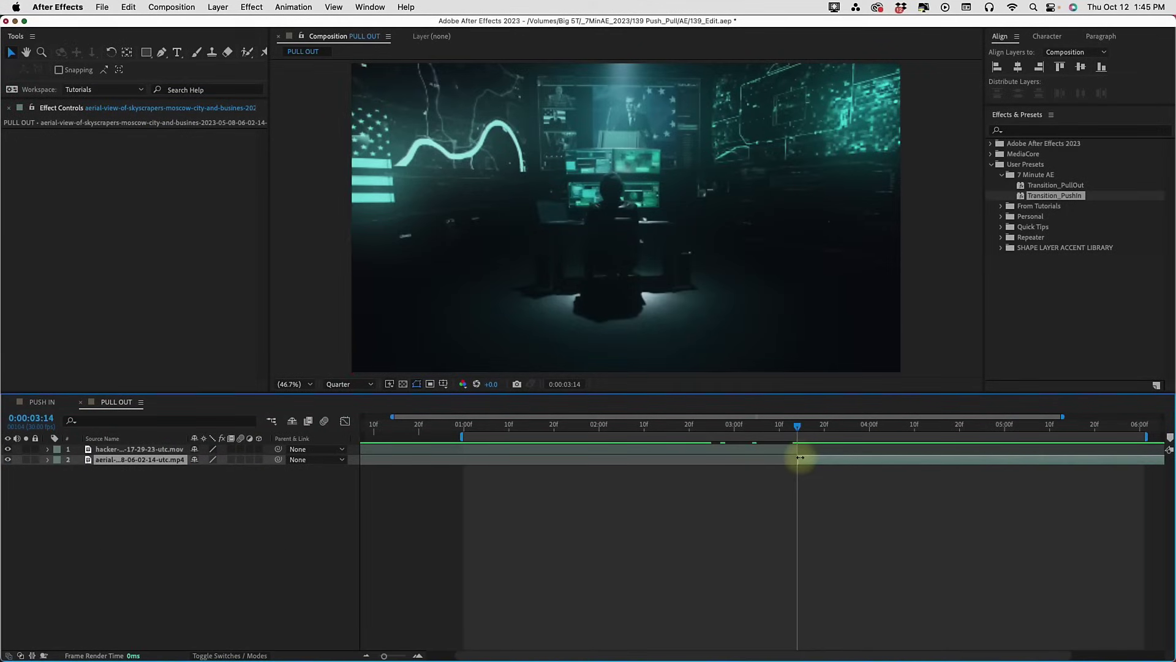
key("shift+Page_Up")
key("shift+Page_Up")
left_click(789, 477)
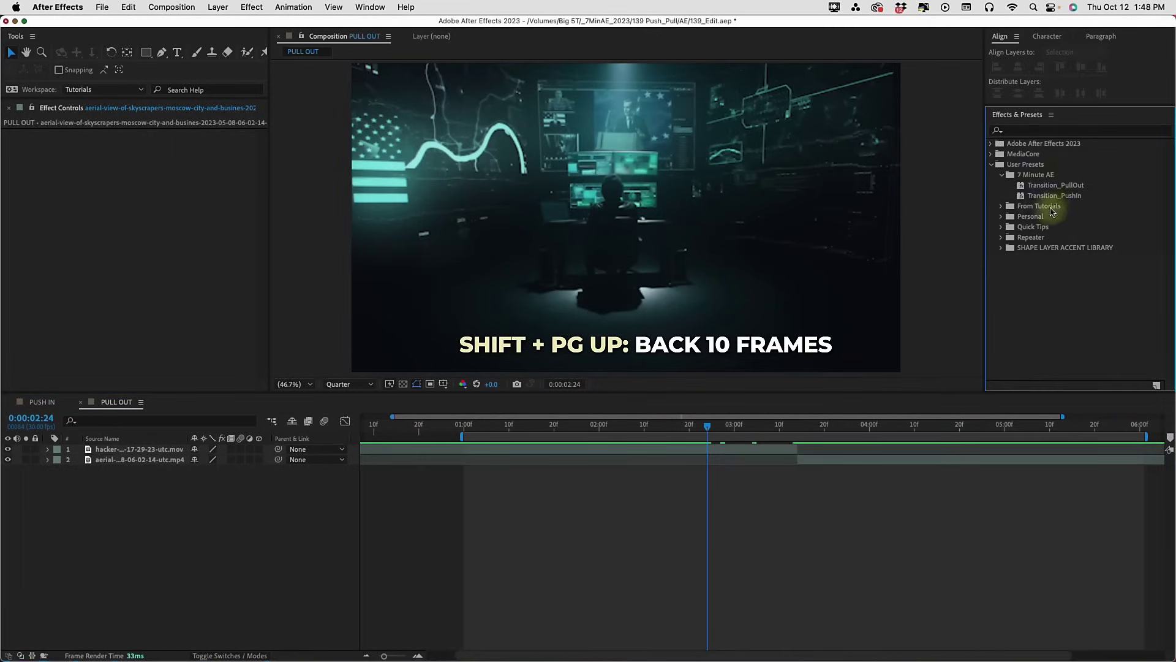
left_click(1054, 186)
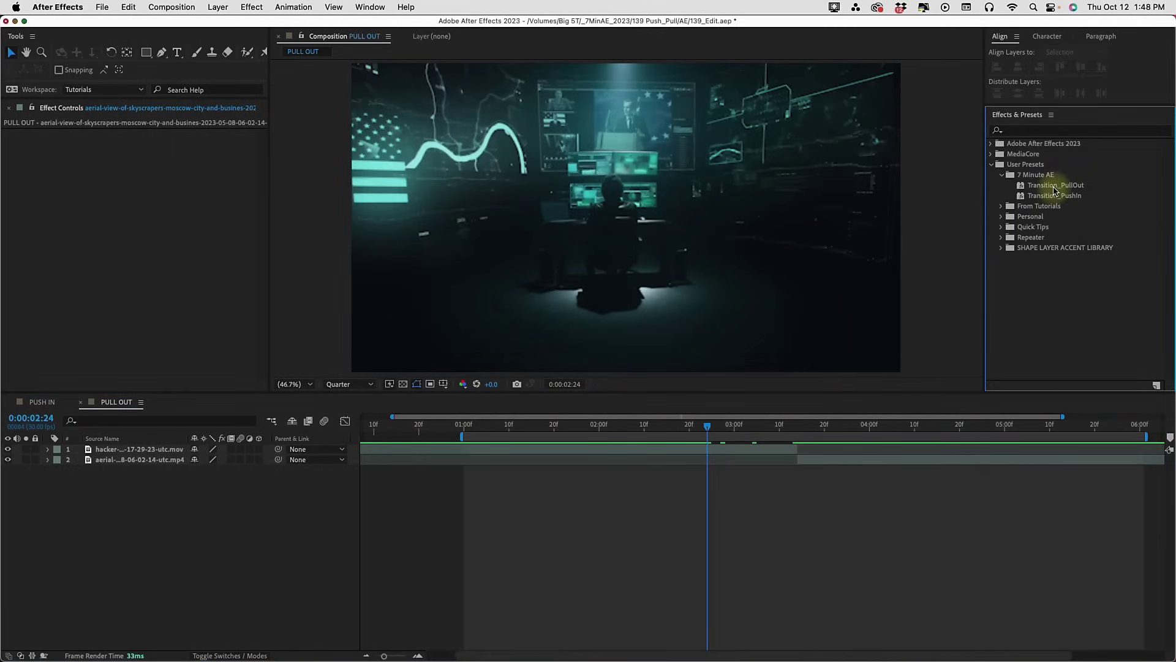
left_click_drag(1054, 190, 723, 451)
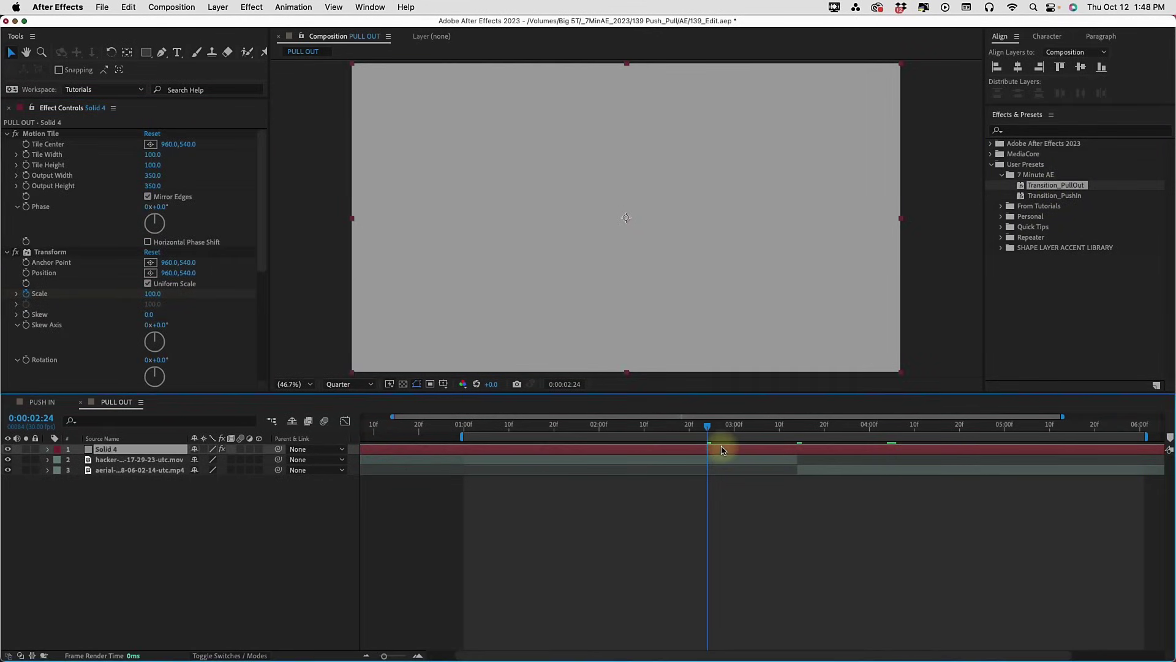
Step: Trim Solid 4 to 02:24–04:04 and make it an adjustment layer
key("u")
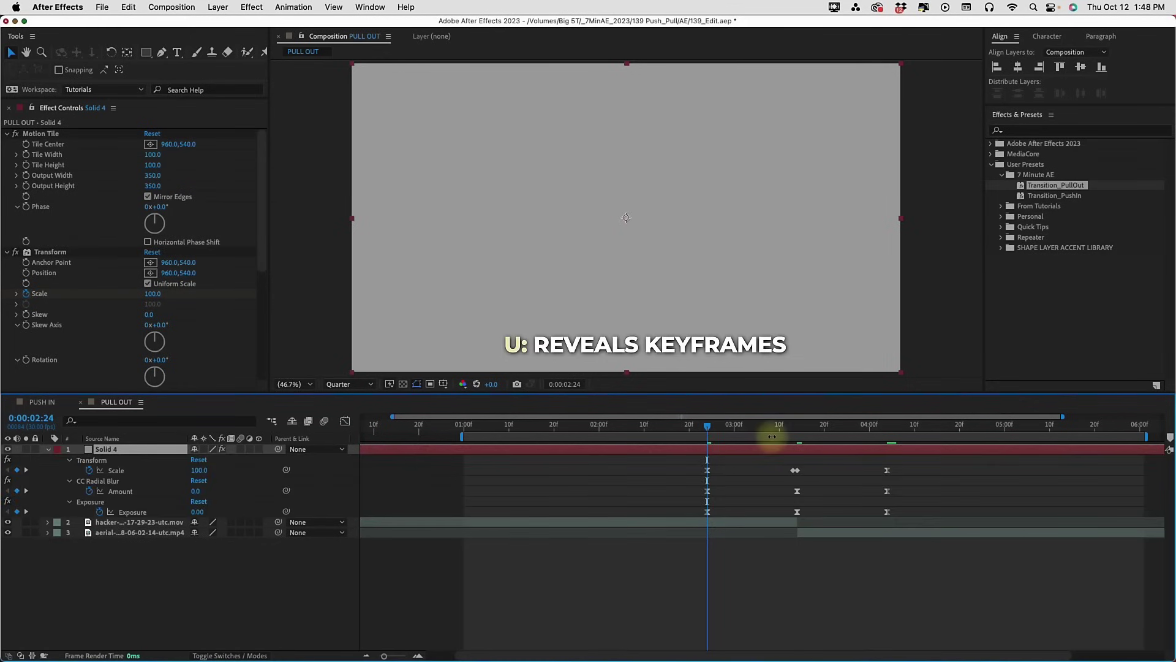
key("alt+bracketleft")
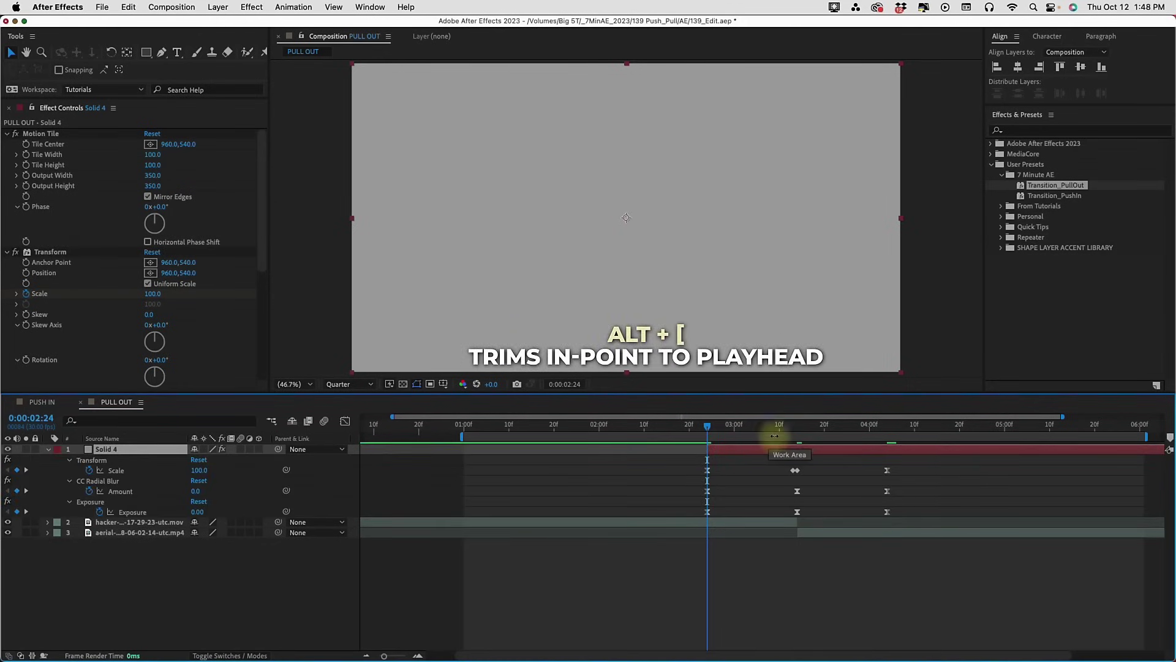
left_click(886, 429)
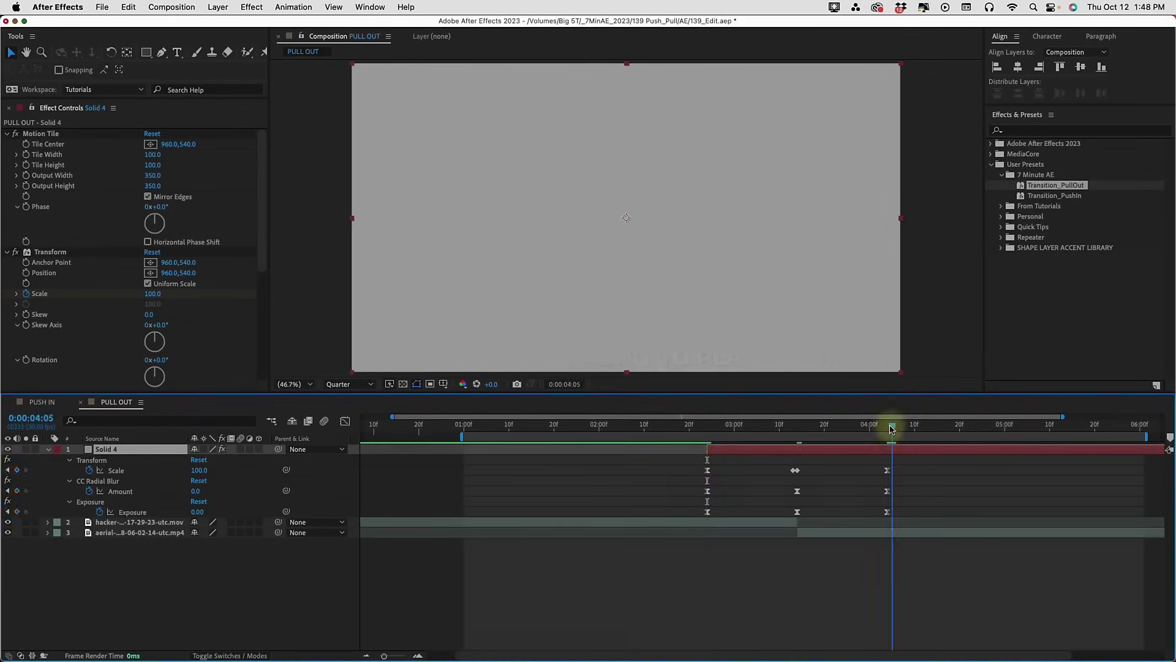
key("alt+bracketright")
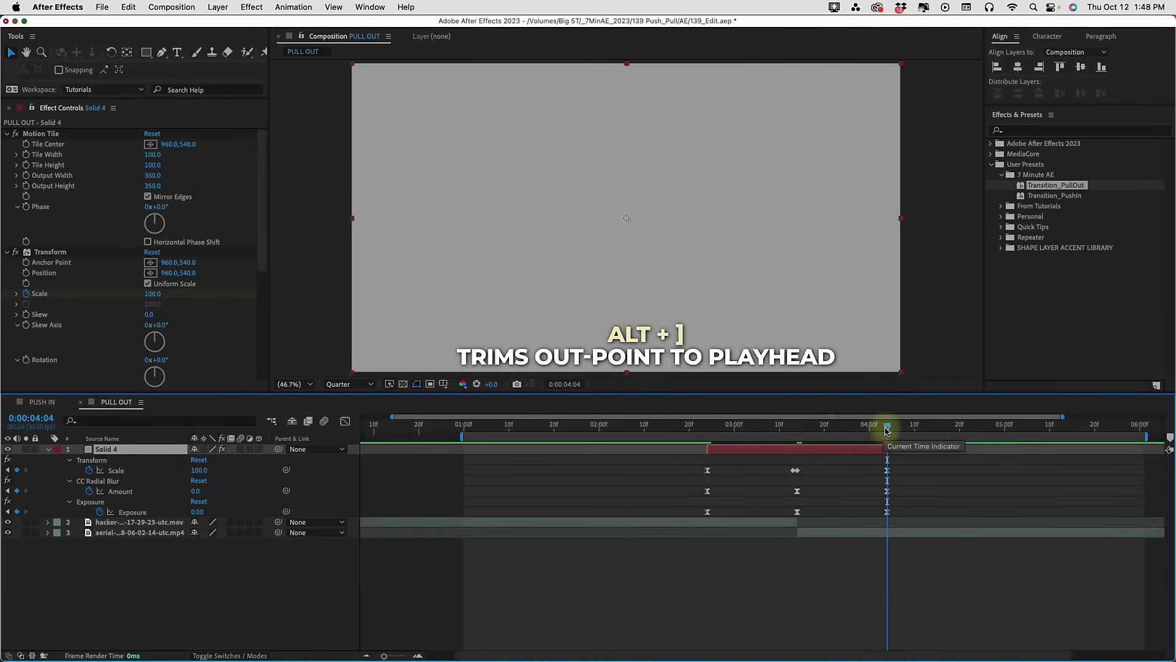
left_click(809, 429)
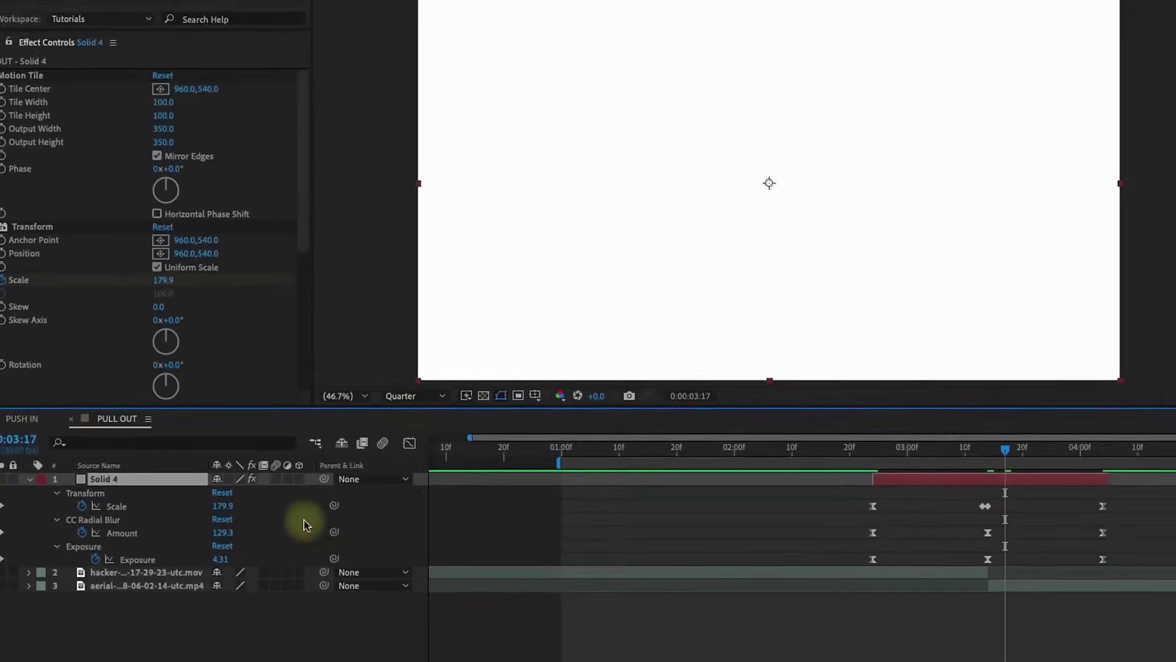
left_click(331, 513)
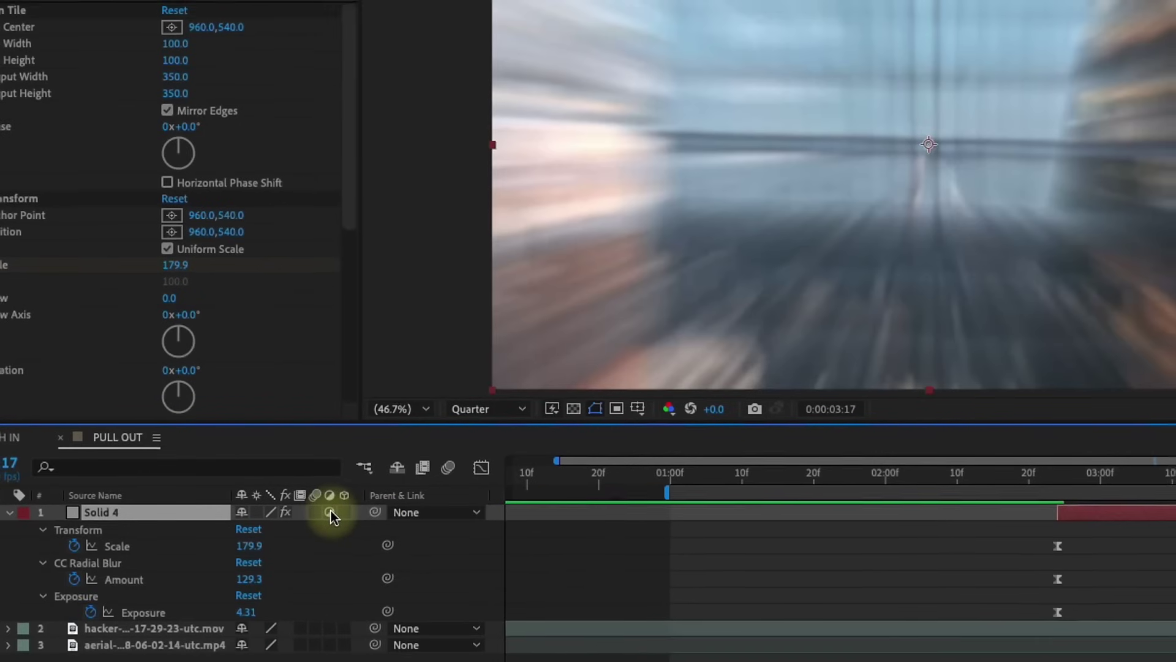